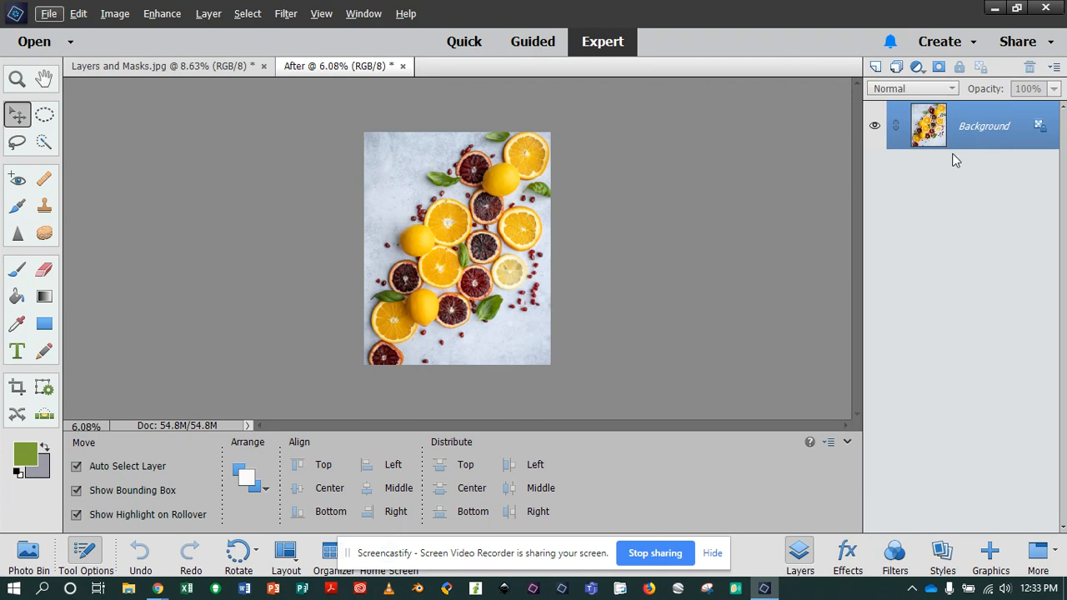
Step: View both open photos and convert the After image's locked Background into a regular layer
{"action": "left_click", "coordinate": [30, 554]}
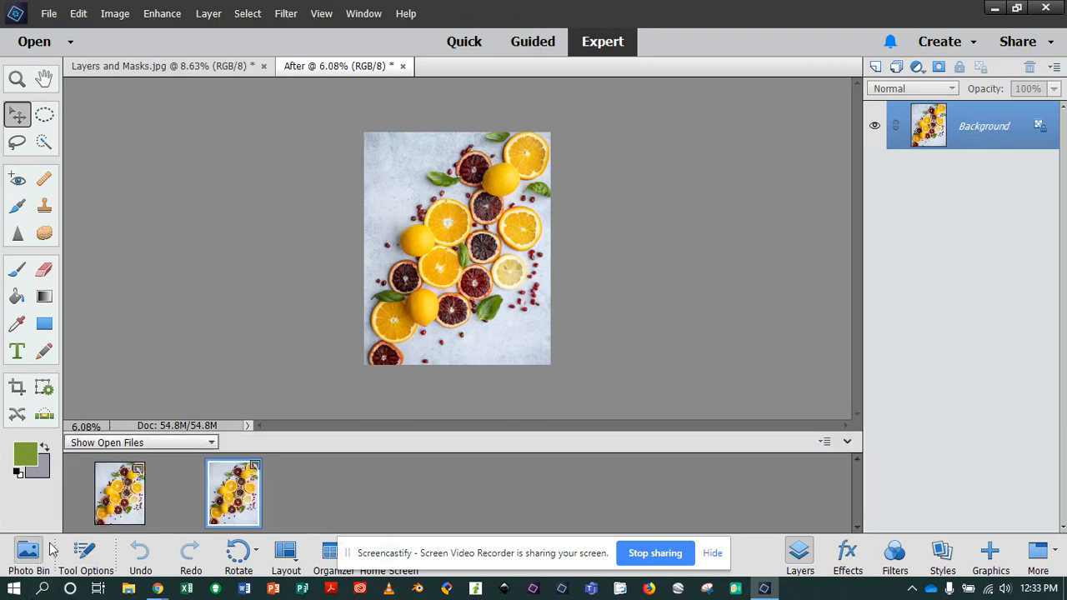
{"action": "left_click", "coordinate": [120, 490]}
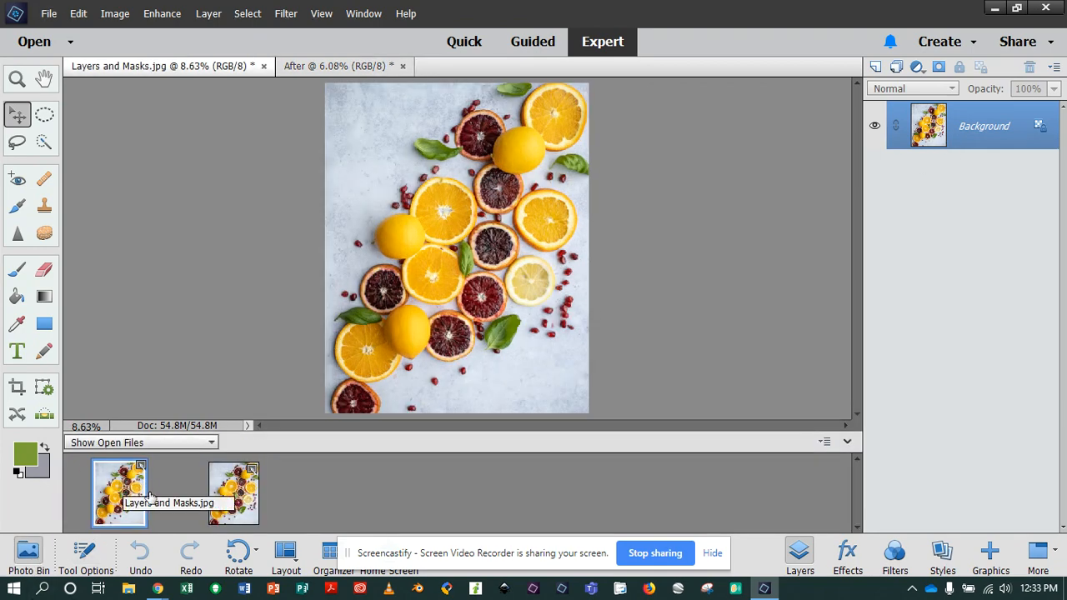
{"action": "left_click", "coordinate": [221, 490]}
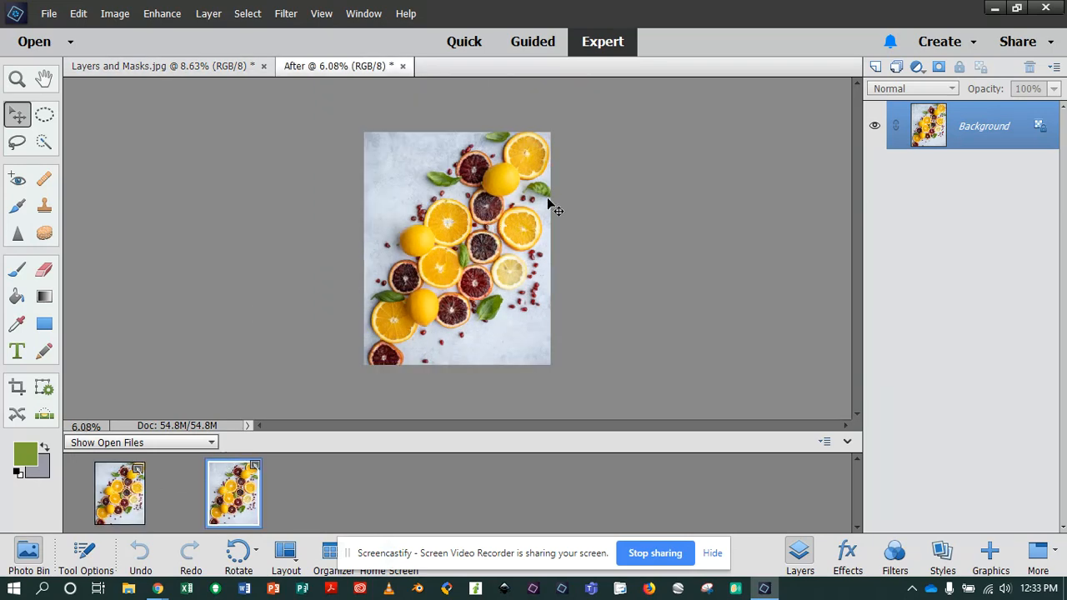
{"action": "left_click", "coordinate": [1039, 127]}
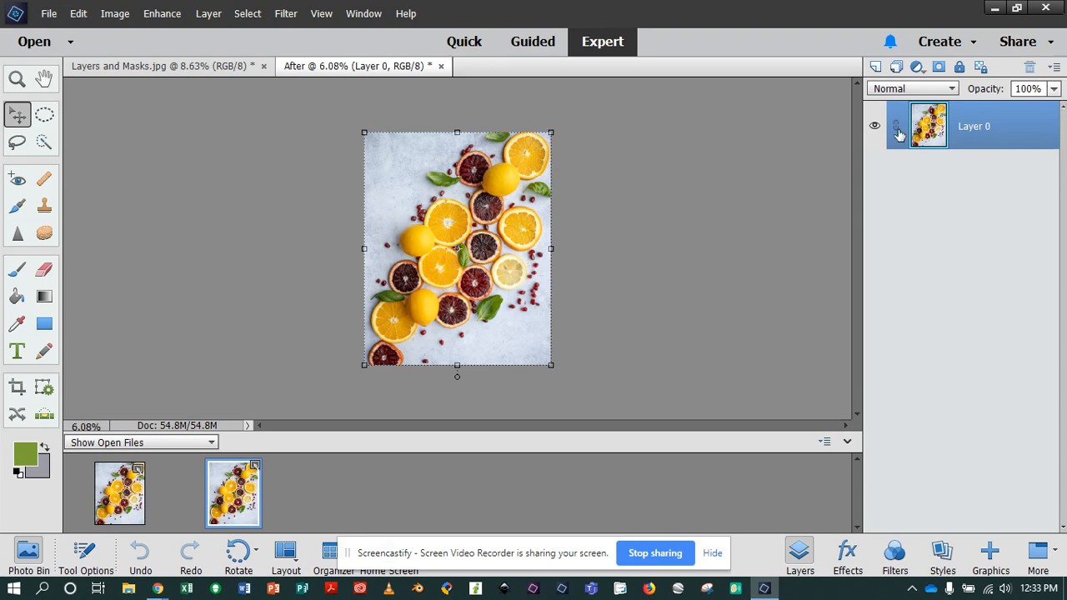
{"action": "left_click", "coordinate": [209, 15]}
{"action": "left_click", "coordinate": [205, 17]}
{"action": "left_click", "coordinate": [206, 18]}
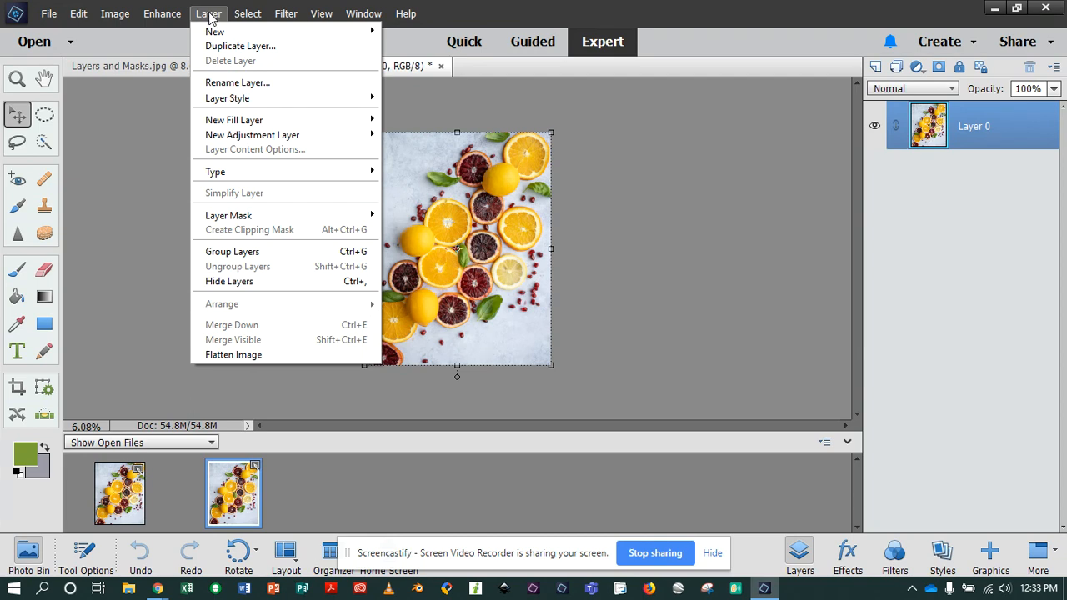
{"action": "mouse_move", "coordinate": [281, 219]}
{"action": "left_click", "coordinate": [1012, 112]}
{"action": "right_click", "coordinate": [1017, 118]}
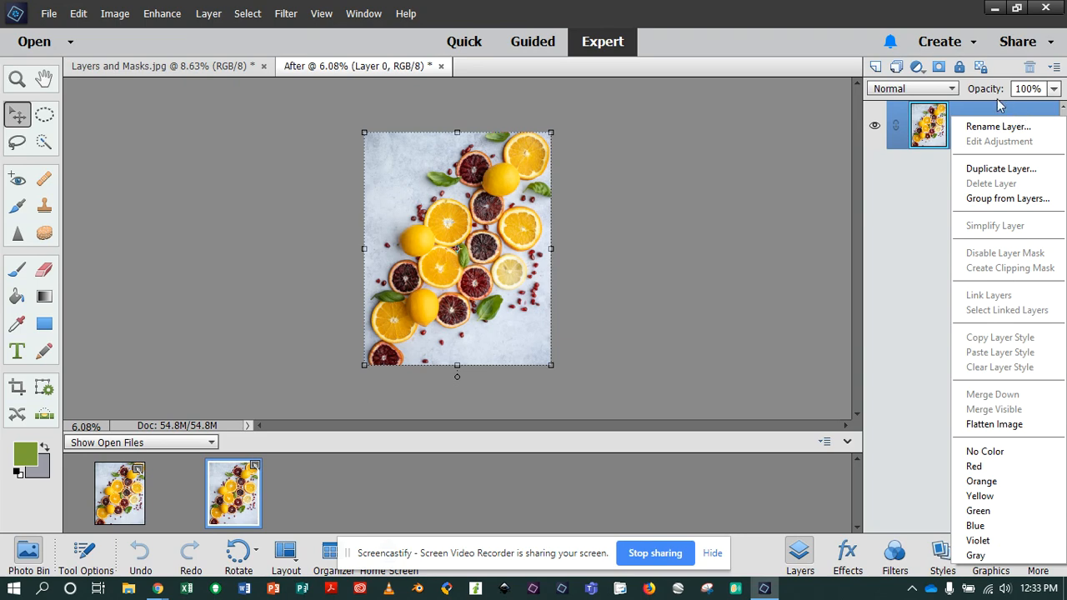
{"action": "left_click", "coordinate": [916, 176]}
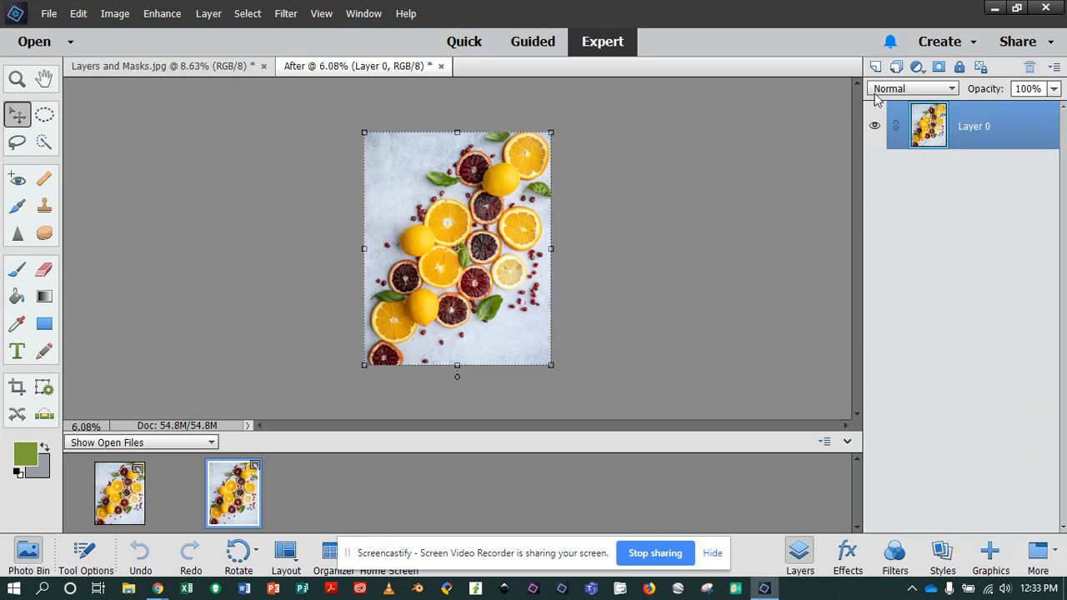
Step: Try Darken and another darkening blend mode on Layer 0 and restore it to Normal
{"action": "left_click", "coordinate": [921, 90]}
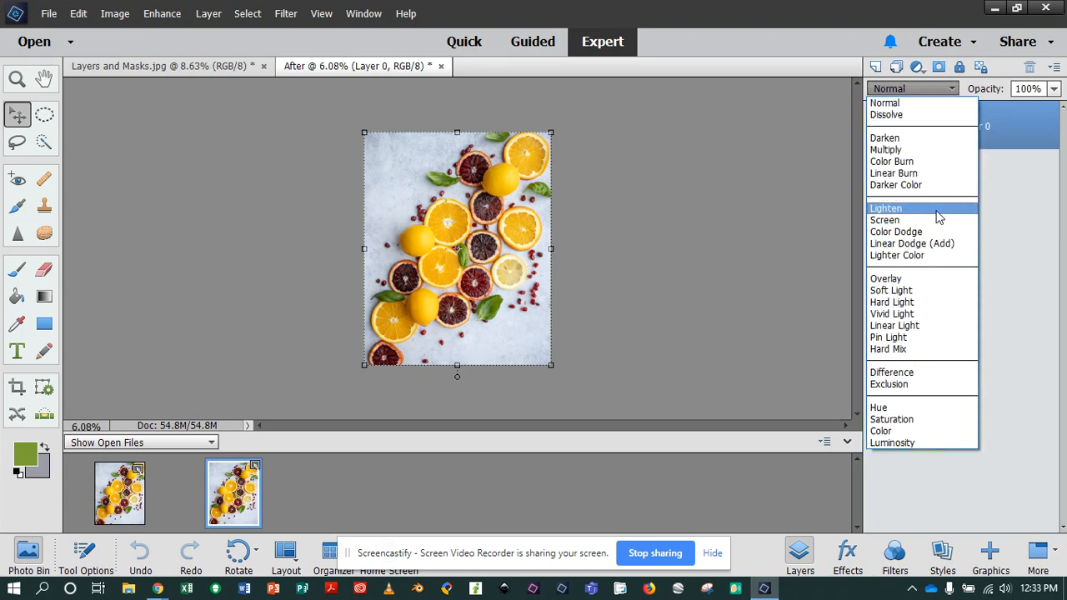
{"action": "left_click", "coordinate": [920, 138]}
{"action": "left_click", "coordinate": [904, 89]}
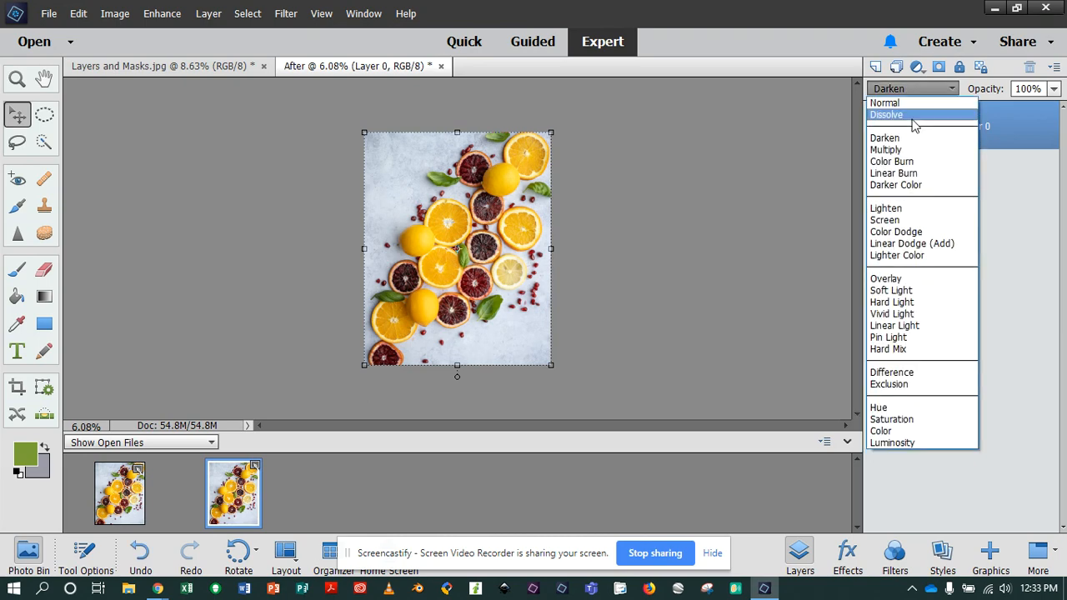
{"action": "left_click", "coordinate": [915, 170]}
{"action": "left_click", "coordinate": [915, 88]}
{"action": "left_click", "coordinate": [914, 101]}
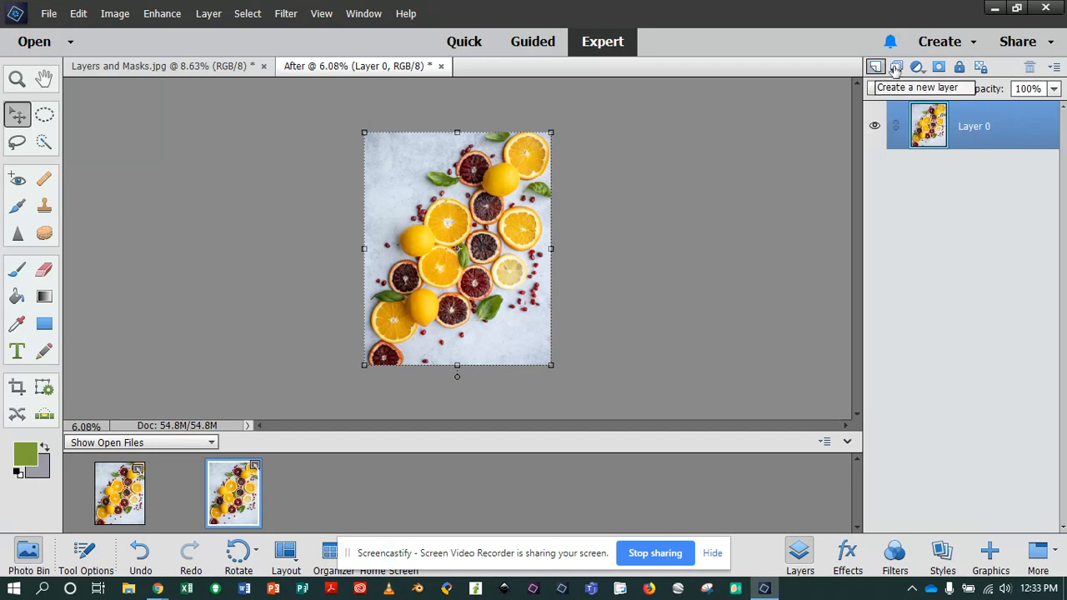
{"action": "left_click", "coordinate": [921, 70]}
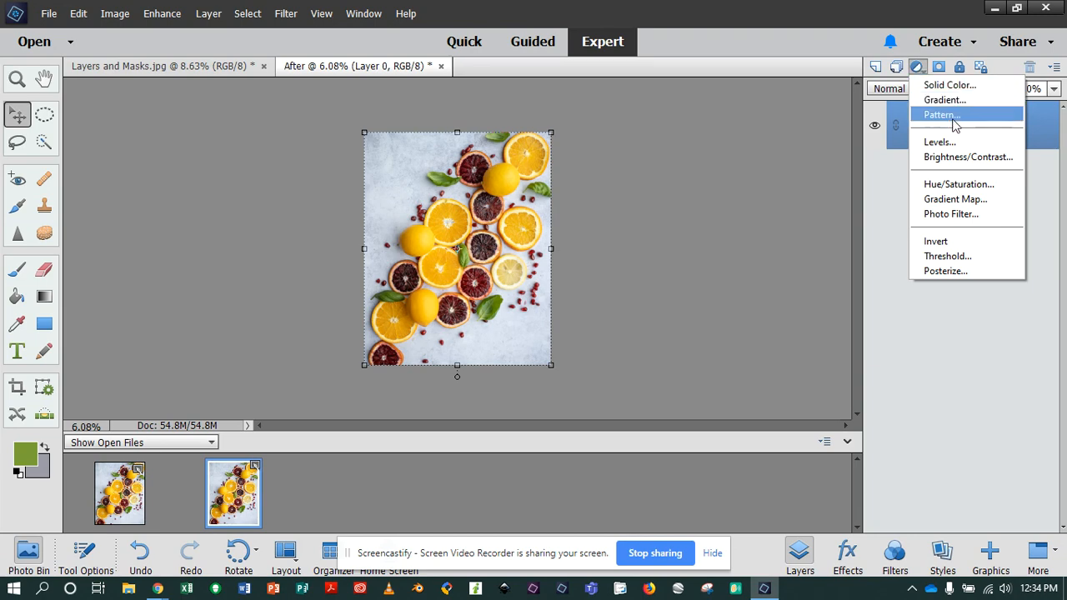
{"action": "left_click", "coordinate": [953, 295]}
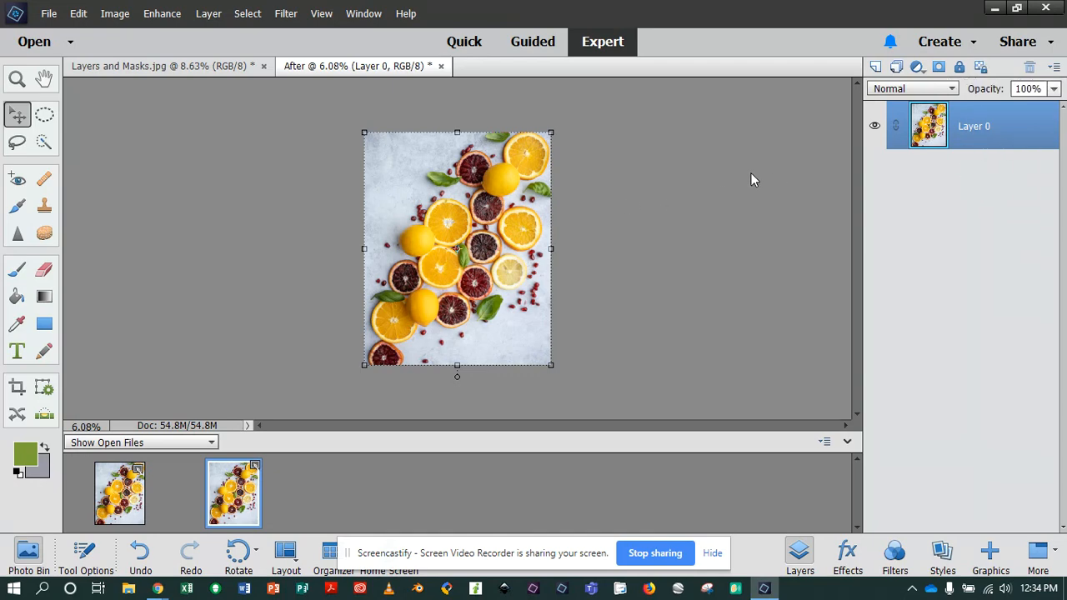
{"action": "left_click", "coordinate": [725, 178]}
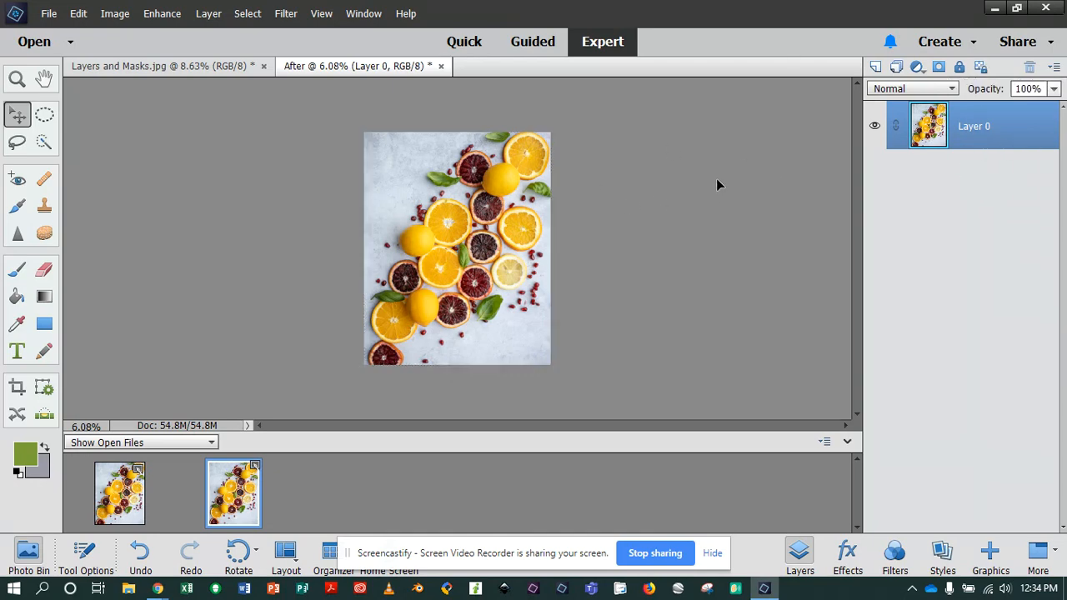
Step: Add a new empty layer above Layer 0 and name it "lime green"
{"action": "left_click", "coordinate": [965, 125]}
{"action": "left_click", "coordinate": [874, 67]}
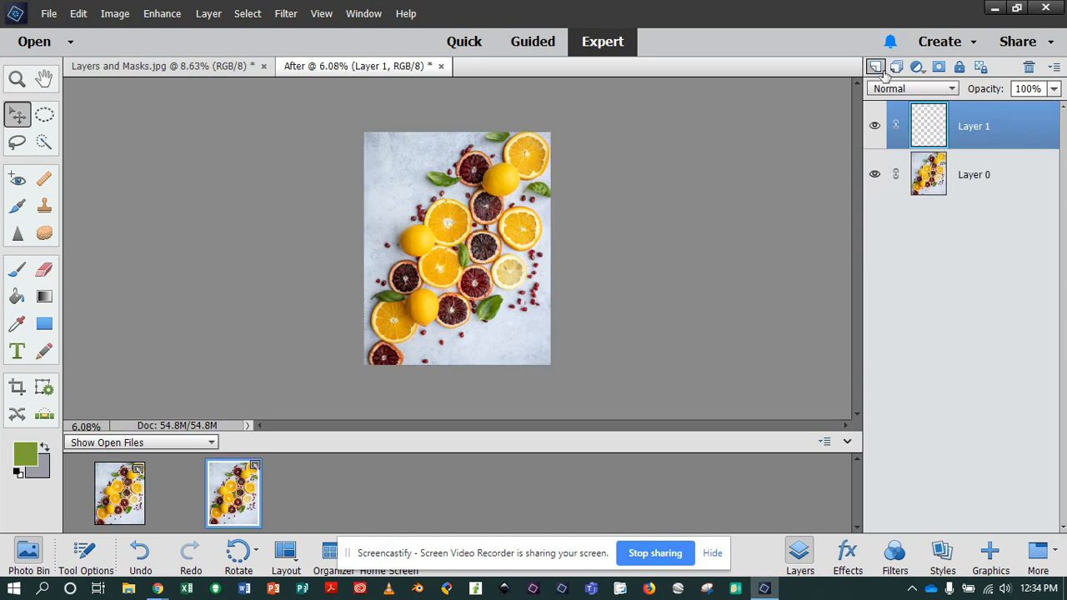
{"action": "double_click", "coordinate": [974, 127]}
{"action": "left_click_drag", "start_coordinate": [996, 126], "coordinate": [954, 125]}
{"action": "type", "text": "lime green"}
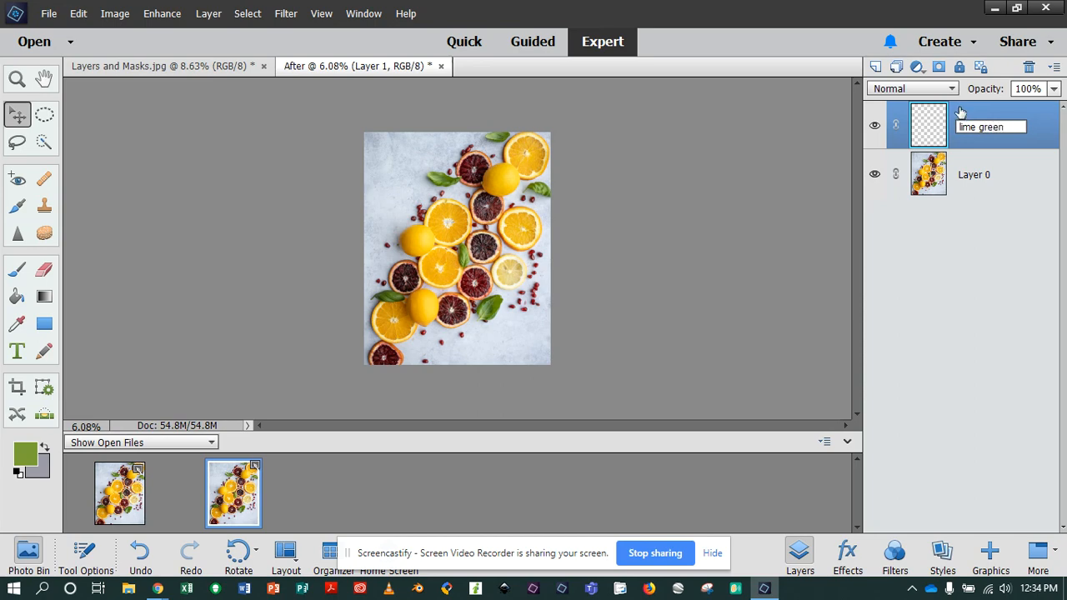
{"action": "key", "text": "Return"}
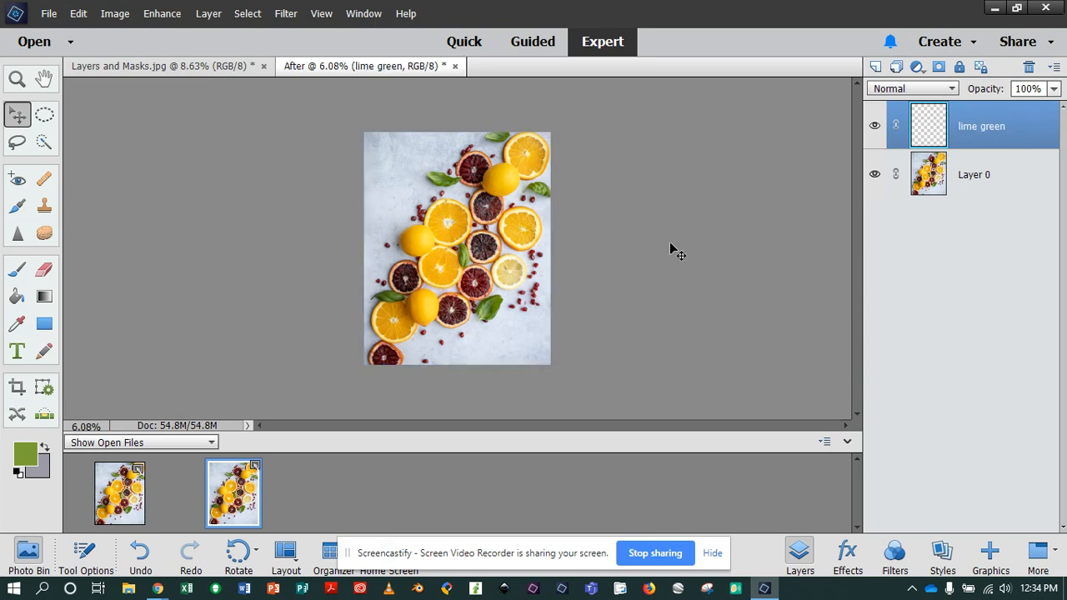
{"action": "left_click", "coordinate": [673, 223]}
{"action": "left_click", "coordinate": [1013, 119]}
Step: Activate the Brush tool with the 1 px preset from Default Brushes for painting on the lime green layer
{"action": "scroll", "coordinate": [579, 260], "scroll_direction": "up", "scroll_amount": 1}
{"action": "scroll", "coordinate": [584, 263], "scroll_direction": "up", "scroll_amount": 5}
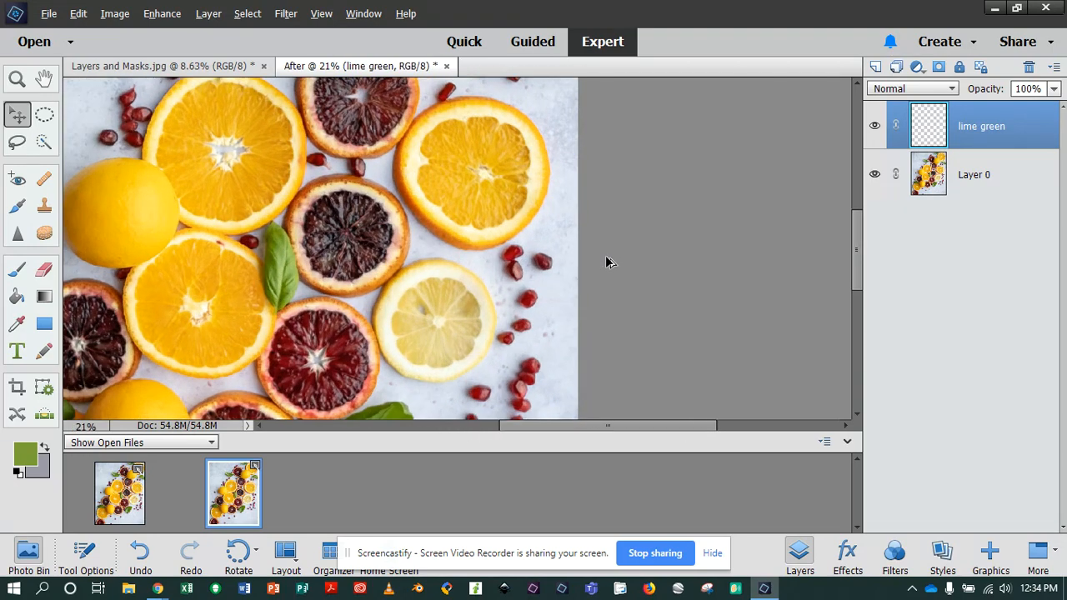
{"action": "scroll", "coordinate": [444, 298], "scroll_direction": "down", "scroll_amount": 2}
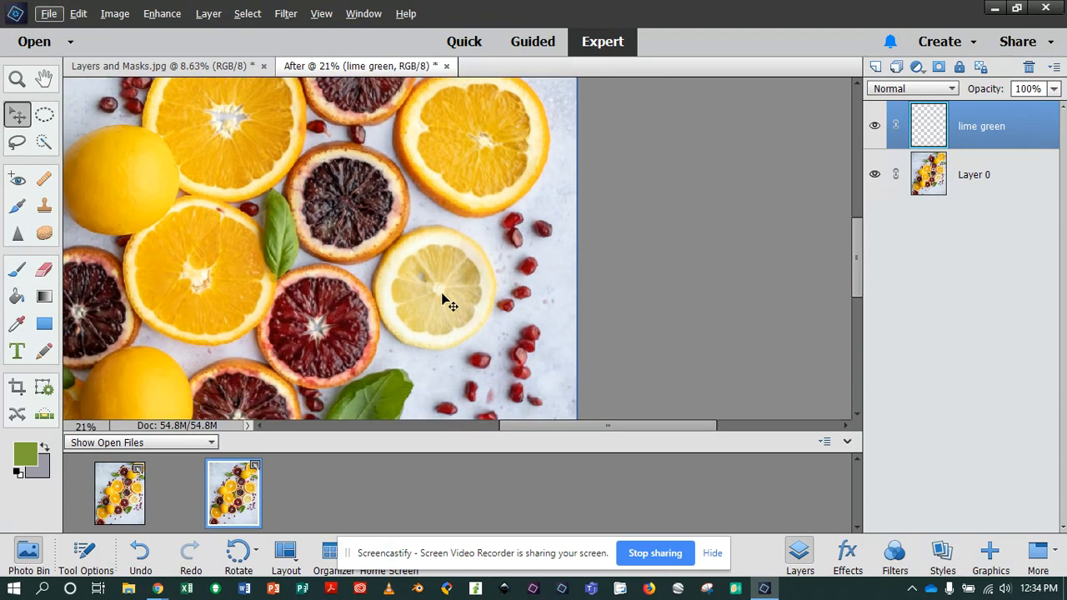
{"action": "scroll", "coordinate": [445, 275], "scroll_direction": "up", "scroll_amount": 1}
{"action": "scroll", "coordinate": [446, 270], "scroll_direction": "down", "scroll_amount": 1}
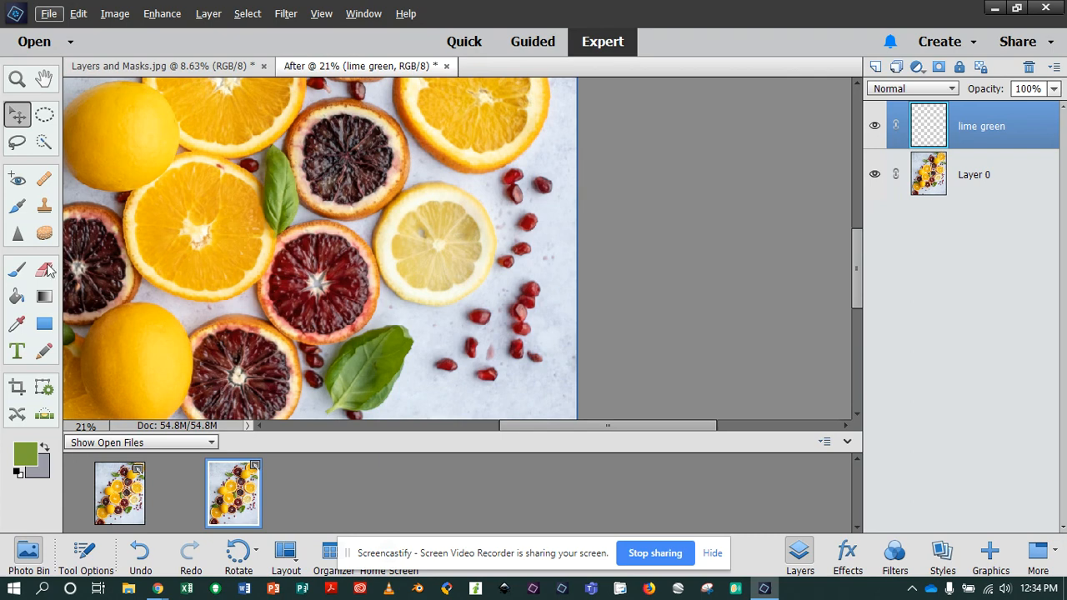
{"action": "left_click", "coordinate": [18, 272]}
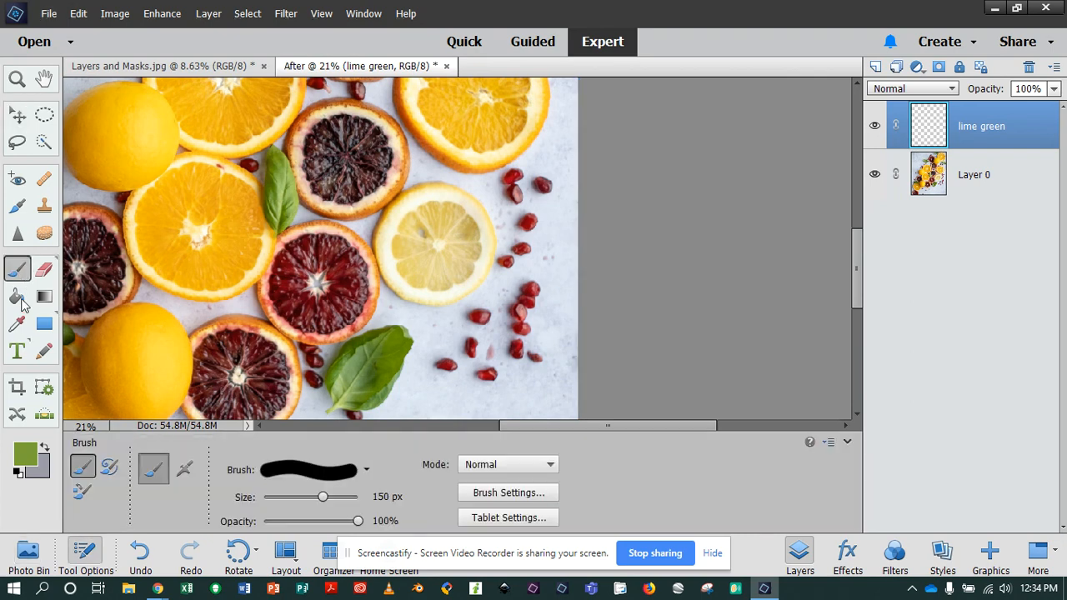
{"action": "right_click", "coordinate": [273, 190]}
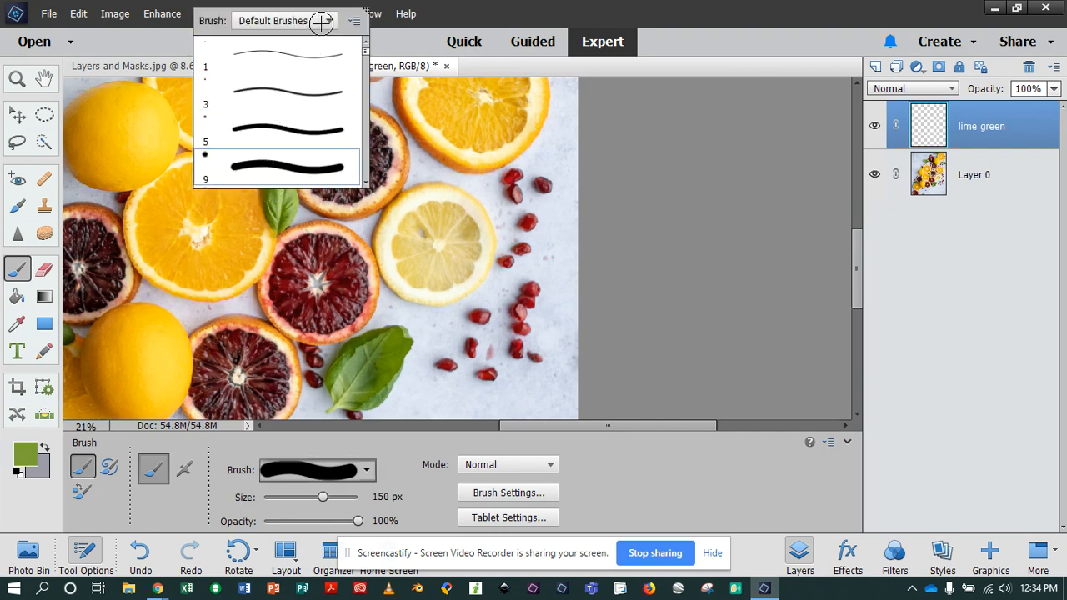
{"action": "double_click", "coordinate": [311, 46]}
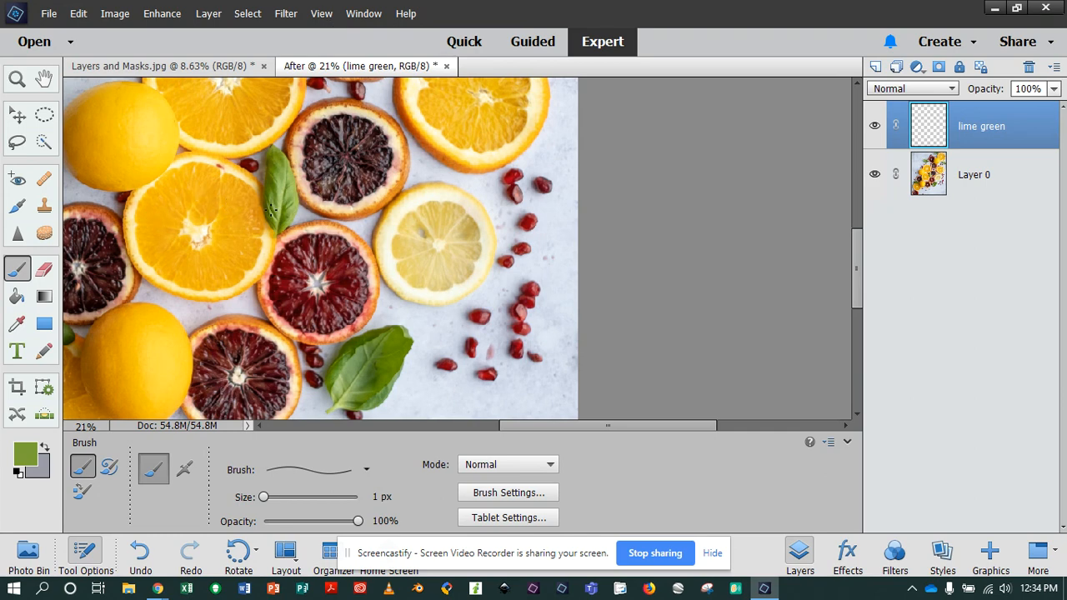
Step: Sample several colours from the fruit and set the foreground colour to the green of the basil leaf
{"action": "left_click", "coordinate": [233, 215], "text": "alt"}
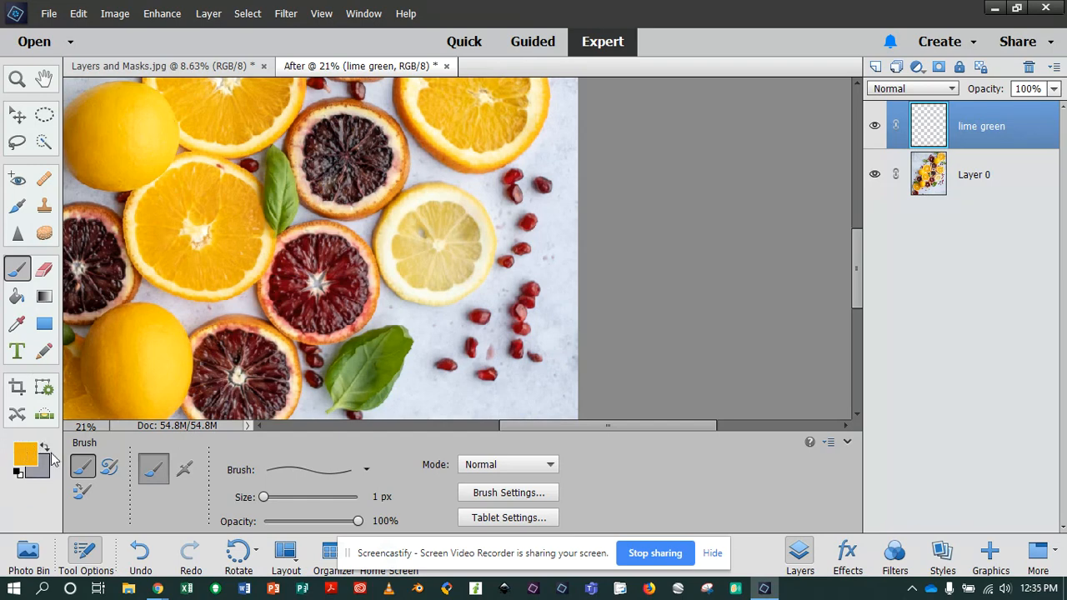
{"action": "left_click", "coordinate": [274, 196], "text": "alt"}
{"action": "left_click", "coordinate": [334, 246], "text": "alt"}
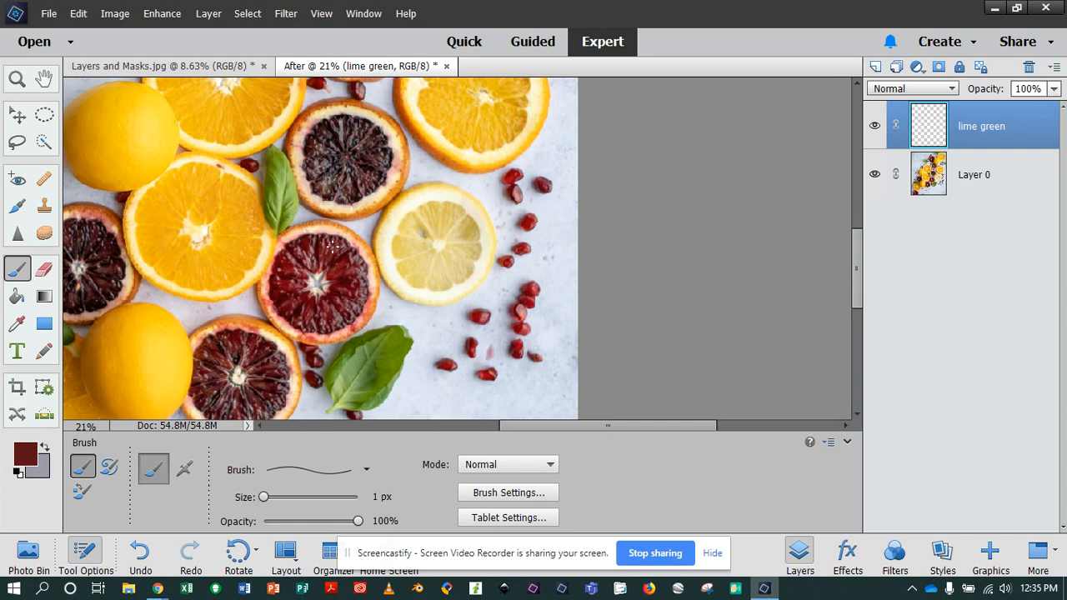
{"action": "left_click", "coordinate": [286, 206], "text": "alt"}
{"action": "left_click", "coordinate": [192, 312], "text": "alt"}
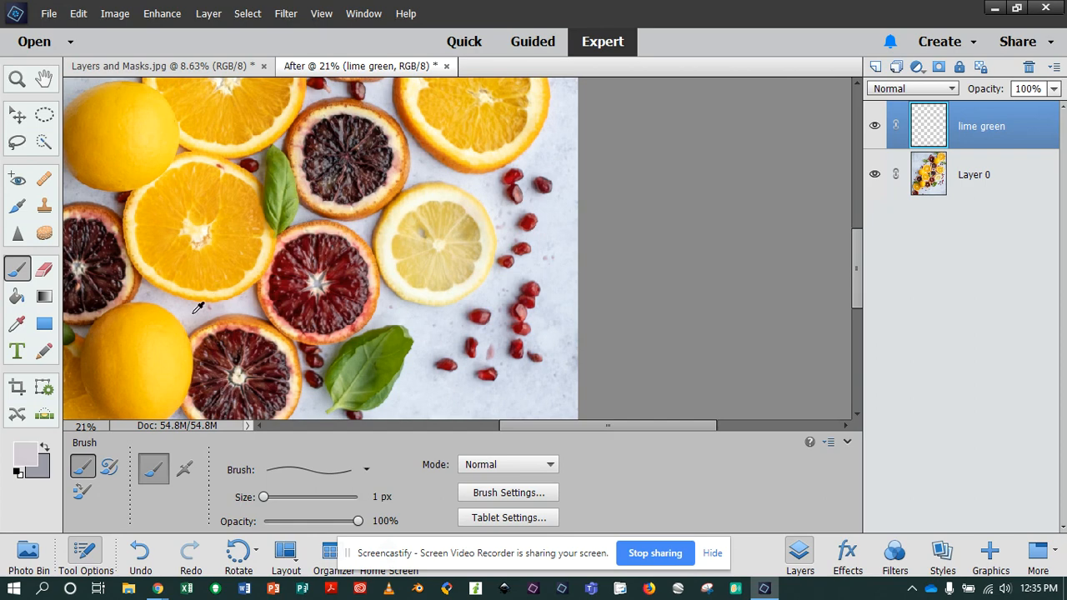
{"action": "left_click", "coordinate": [109, 273], "text": "alt"}
{"action": "left_click", "coordinate": [131, 277], "text": "alt"}
{"action": "left_click", "coordinate": [125, 288], "text": "alt"}
{"action": "left_click", "coordinate": [112, 298], "text": "alt"}
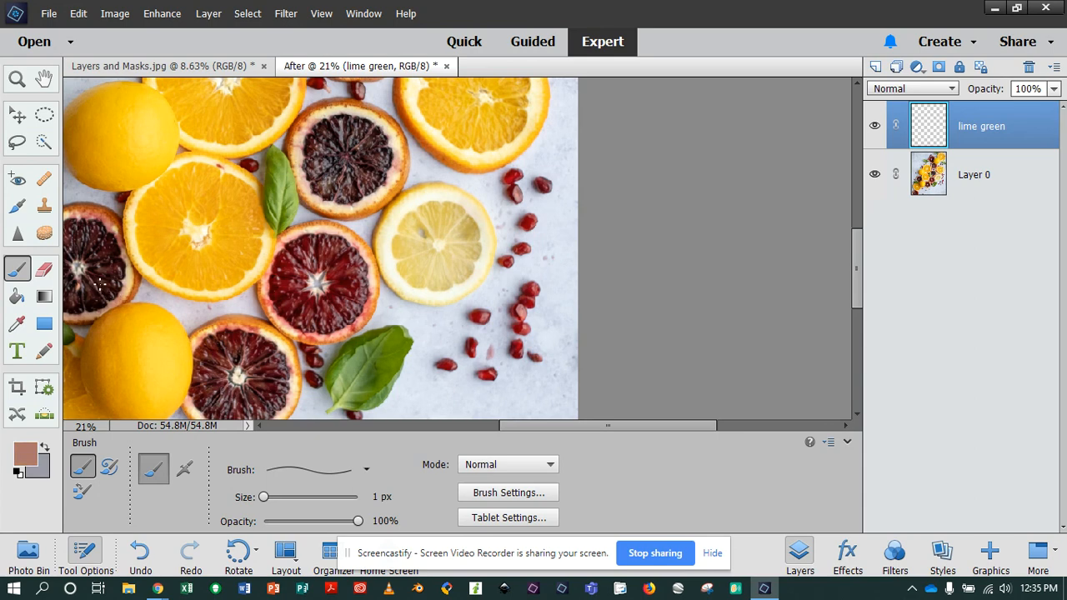
{"action": "left_click", "coordinate": [100, 277], "text": "alt"}
{"action": "left_click", "coordinate": [284, 171], "text": "alt"}
Step: Choose the 5 px brush preset from Default Brushes
{"action": "left_click", "coordinate": [360, 472]}
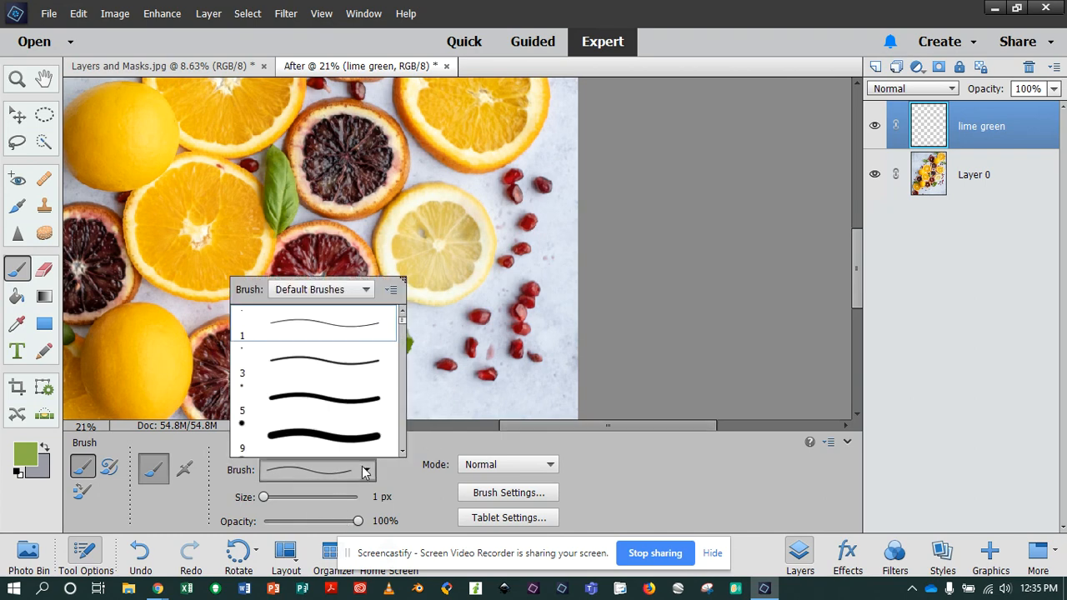
{"action": "left_click", "coordinate": [322, 376]}
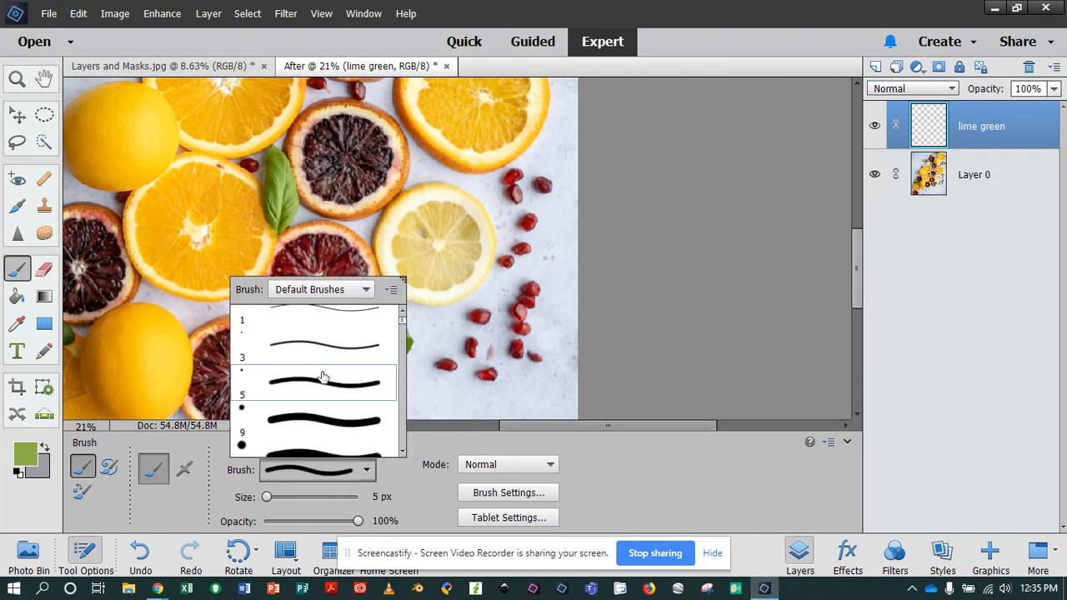
{"action": "left_click", "coordinate": [324, 373]}
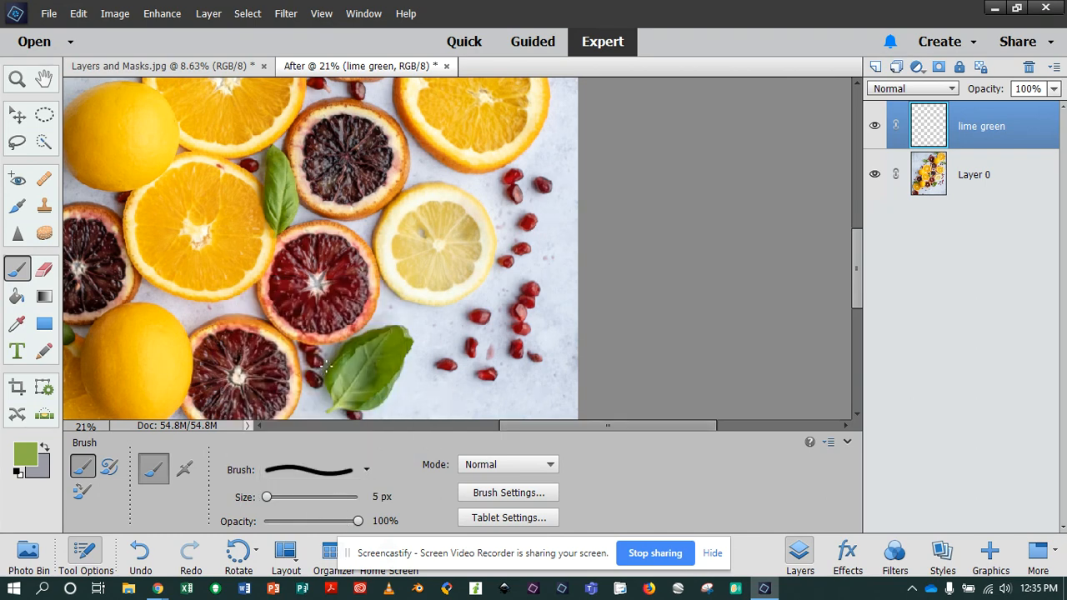
{"action": "right_click", "coordinate": [424, 250]}
{"action": "left_click", "coordinate": [367, 472]}
{"action": "left_click", "coordinate": [368, 472]}
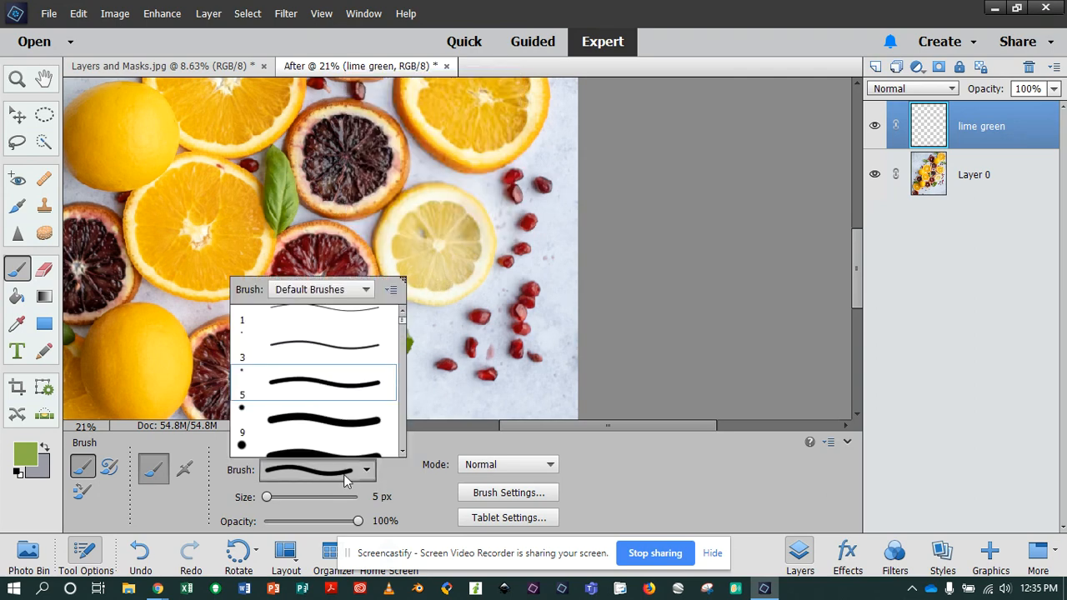
{"action": "left_click", "coordinate": [354, 473]}
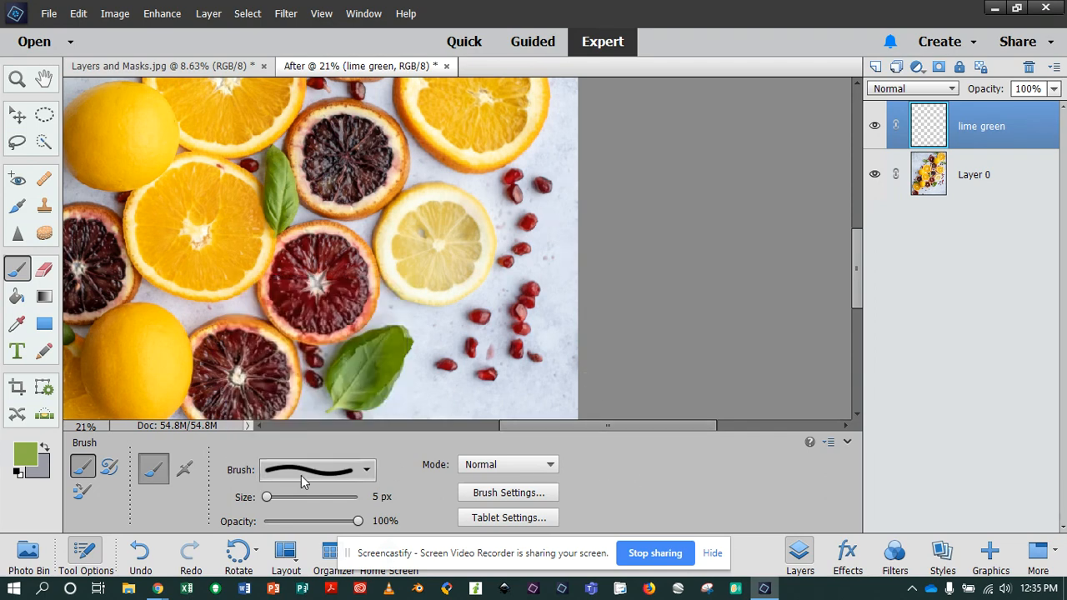
Step: Enlarge the brush to 250 px, sized for painting over the lemon slice
{"action": "scroll", "coordinate": [492, 275], "scroll_direction": "left", "scroll_amount": 2}
{"action": "scroll", "coordinate": [491, 274], "scroll_direction": "up", "scroll_amount": 3}
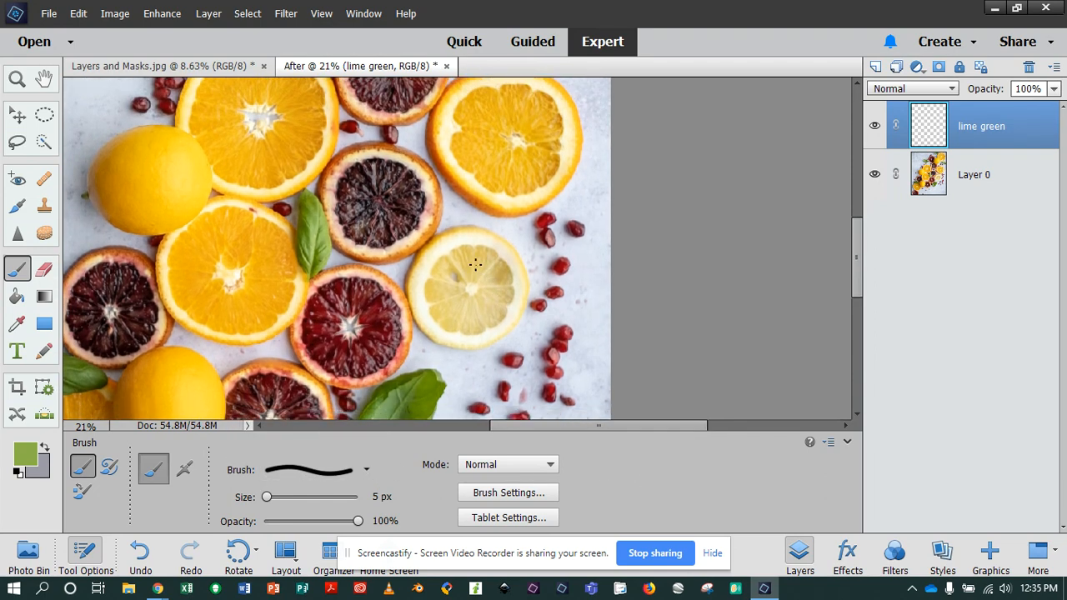
{"action": "key", "text": "bracketright"}
{"action": "key", "text": "bracketright"}
{"action": "key", "text": "bracketright"}
{"action": "key", "text": "bracketright"}
{"action": "key", "text": "bracketright"}
{"action": "key", "text": "bracketright"}
{"action": "key", "text": "bracketright"}
{"action": "key", "text": "bracketright"}
{"action": "key", "text": "bracketright"}
{"action": "key", "text": "bracketright"}
{"action": "key", "text": "bracketright"}
{"action": "key", "text": "bracketright"}
{"action": "key", "text": "bracketright"}
{"action": "key", "text": "bracketright"}
{"action": "key", "text": "bracketright"}
{"action": "key", "text": "bracketright"}
{"action": "key", "text": "bracketright"}
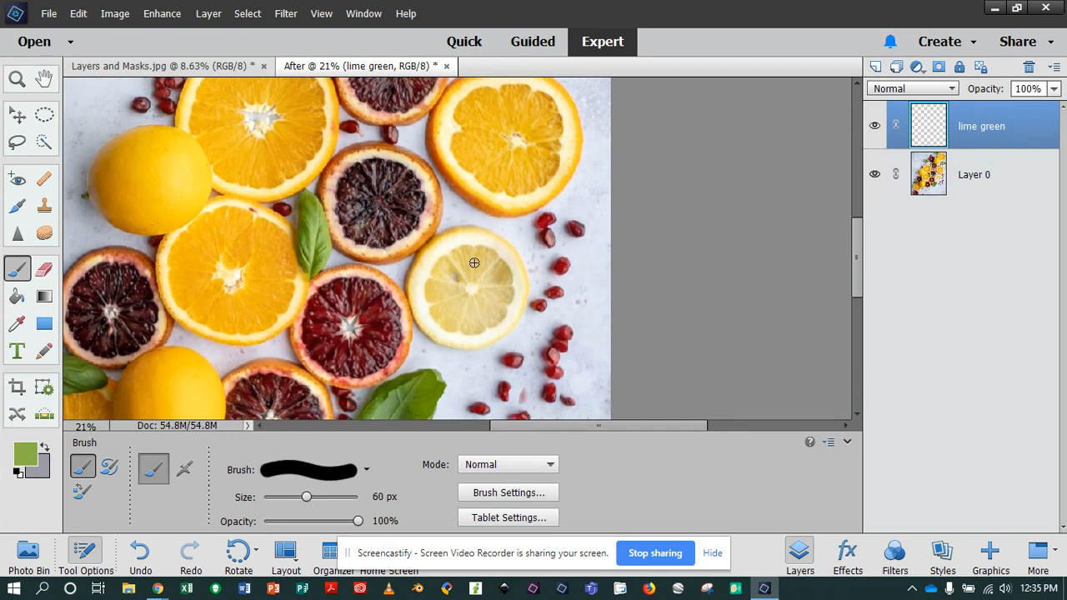
{"action": "key", "text": "bracketright"}
{"action": "key", "text": "bracketright"}
{"action": "key", "text": "bracketright"}
{"action": "key", "text": "bracketright"}
{"action": "key", "text": "bracketright"}
{"action": "key", "text": "bracketright"}
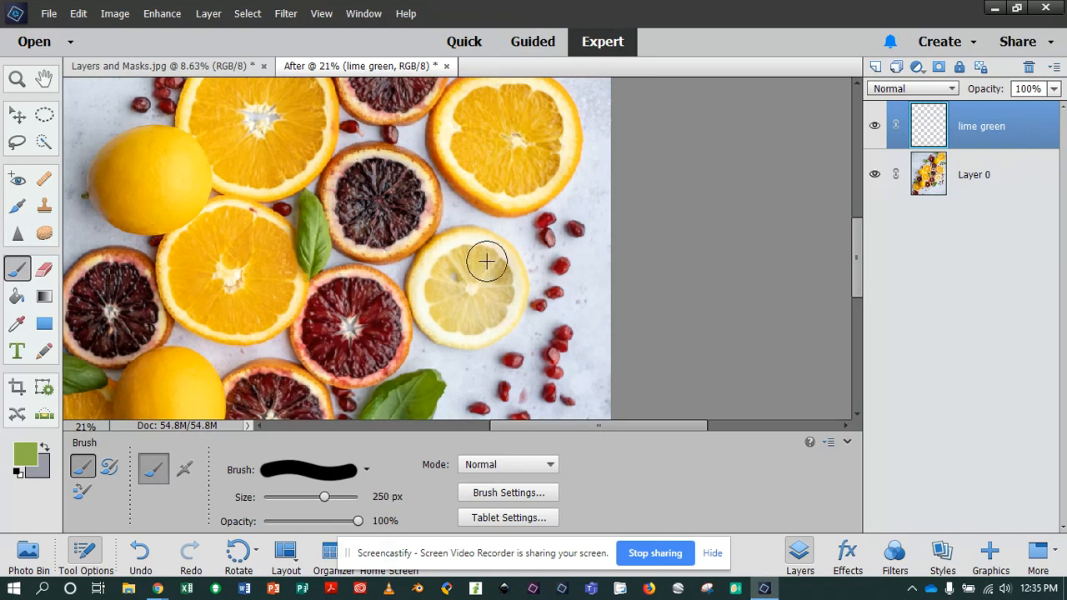
{"action": "scroll", "coordinate": [480, 259], "scroll_direction": "up", "scroll_amount": 3}
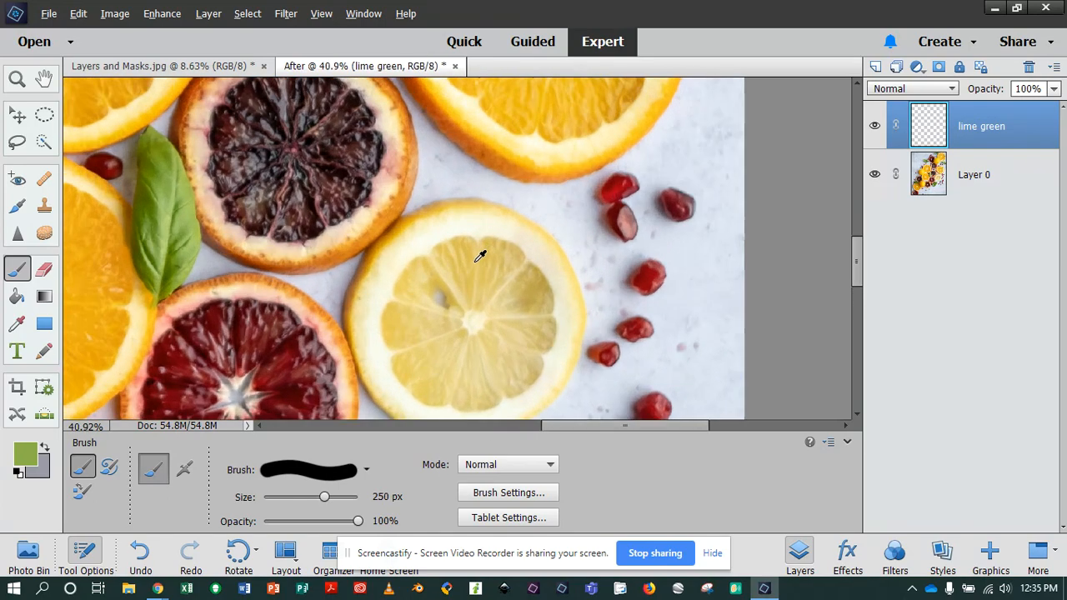
Step: Paint the entire lemon slice, including its rind and centre, with the green brush on the lime green layer
{"action": "left_click", "coordinate": [470, 238]}
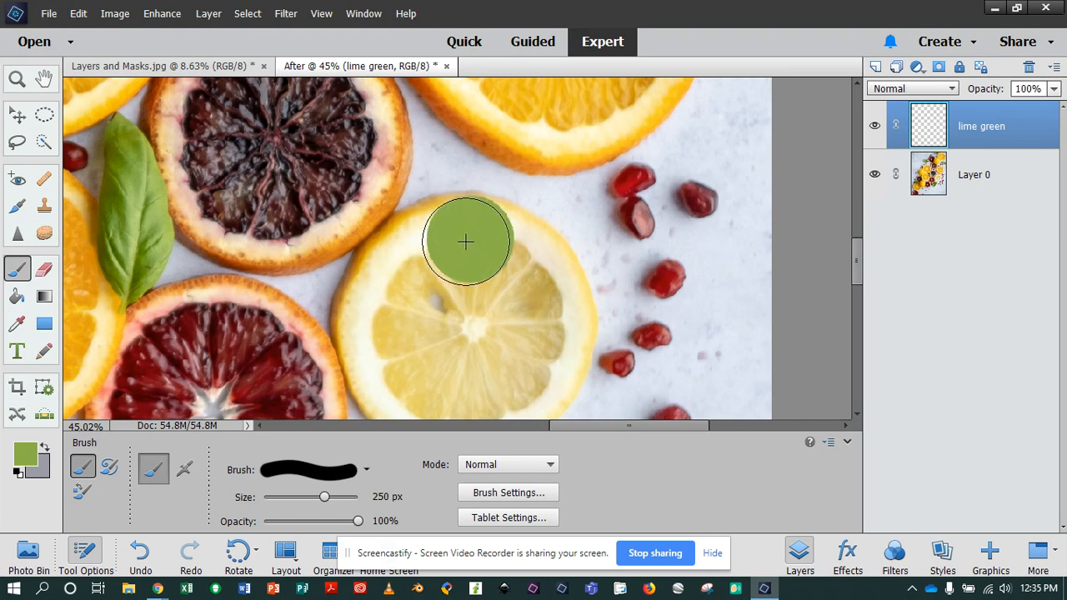
{"action": "mouse_move", "coordinate": [448, 242]}
{"action": "left_mouse_down"}
{"action": "mouse_move", "coordinate": [424, 245]}
{"action": "mouse_move", "coordinate": [388, 311]}
{"action": "mouse_move", "coordinate": [383, 348]}
{"action": "mouse_move", "coordinate": [392, 364]}
{"action": "mouse_move", "coordinate": [407, 355]}
{"action": "left_mouse_up"}
{"action": "scroll", "coordinate": [408, 355], "scroll_direction": "down", "scroll_amount": 2}
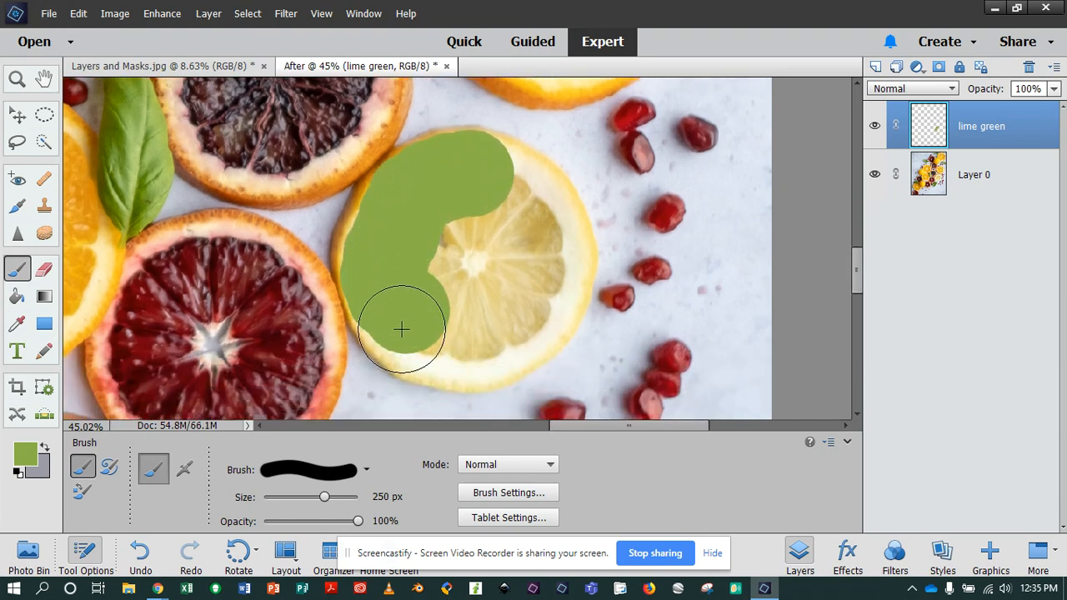
{"action": "mouse_move", "coordinate": [395, 316]}
{"action": "left_mouse_down"}
{"action": "mouse_move", "coordinate": [475, 341]}
{"action": "mouse_move", "coordinate": [504, 330]}
{"action": "mouse_move", "coordinate": [542, 284]}
{"action": "mouse_move", "coordinate": [543, 231]}
{"action": "mouse_move", "coordinate": [524, 202]}
{"action": "mouse_move", "coordinate": [494, 176]}
{"action": "mouse_move", "coordinate": [460, 167]}
{"action": "mouse_move", "coordinate": [414, 185]}
{"action": "mouse_move", "coordinate": [375, 255]}
{"action": "mouse_move", "coordinate": [383, 210]}
{"action": "mouse_move", "coordinate": [428, 174]}
{"action": "mouse_move", "coordinate": [509, 176]}
{"action": "mouse_move", "coordinate": [554, 264]}
{"action": "mouse_move", "coordinate": [558, 254]}
{"action": "left_mouse_up"}
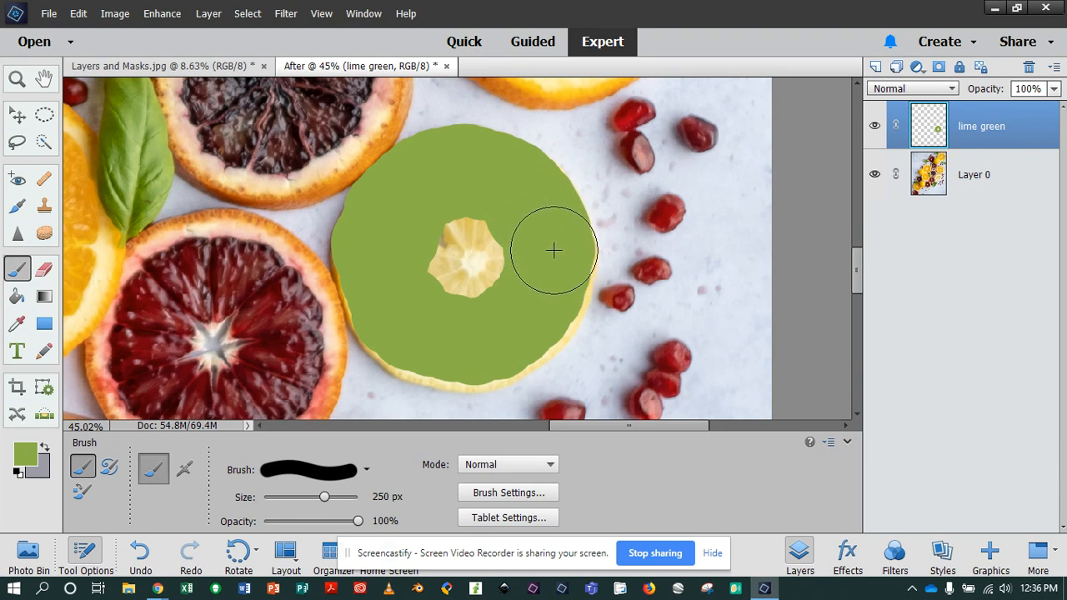
{"action": "mouse_move", "coordinate": [545, 288]}
{"action": "left_mouse_down"}
{"action": "mouse_move", "coordinate": [538, 317]}
{"action": "mouse_move", "coordinate": [509, 344]}
{"action": "mouse_move", "coordinate": [440, 349]}
{"action": "mouse_move", "coordinate": [389, 310]}
{"action": "mouse_move", "coordinate": [372, 260]}
{"action": "mouse_move", "coordinate": [385, 300]}
{"action": "mouse_move", "coordinate": [453, 256]}
{"action": "left_mouse_up"}
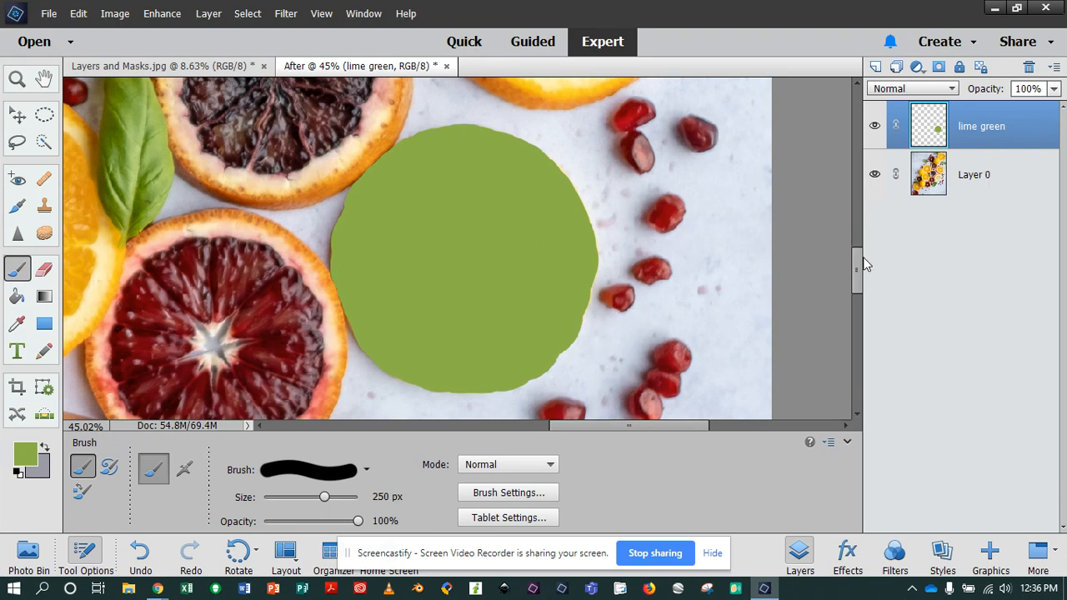
Step: Move the lime green layer's painted circle sideways so it partly uncovers the lemon slice
{"action": "left_click", "coordinate": [18, 116]}
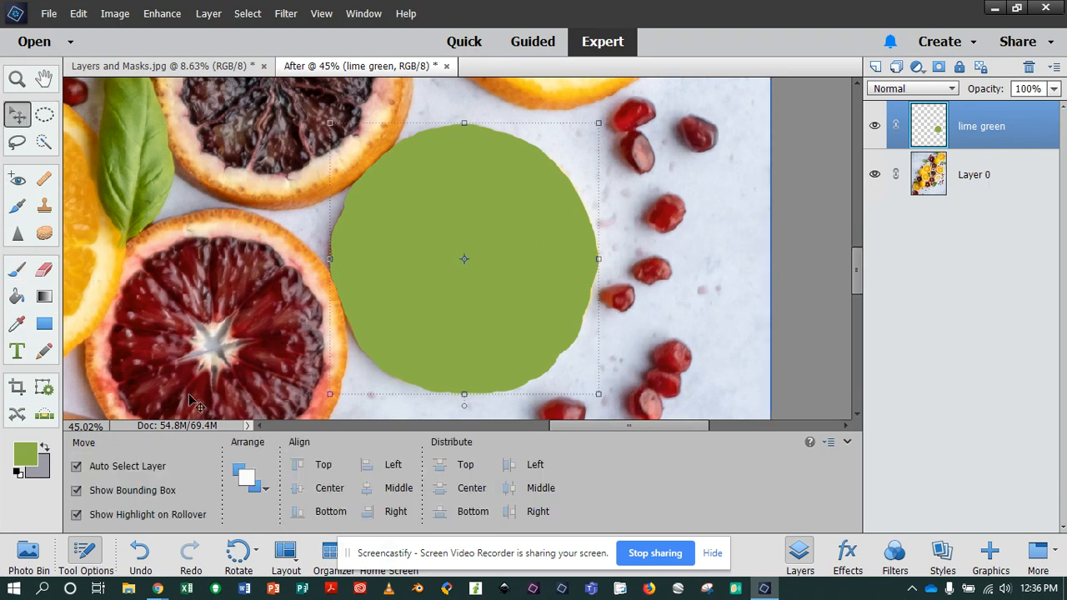
{"action": "left_click", "coordinate": [16, 78]}
{"action": "left_click_drag", "start_coordinate": [205, 467], "coordinate": [194, 469]}
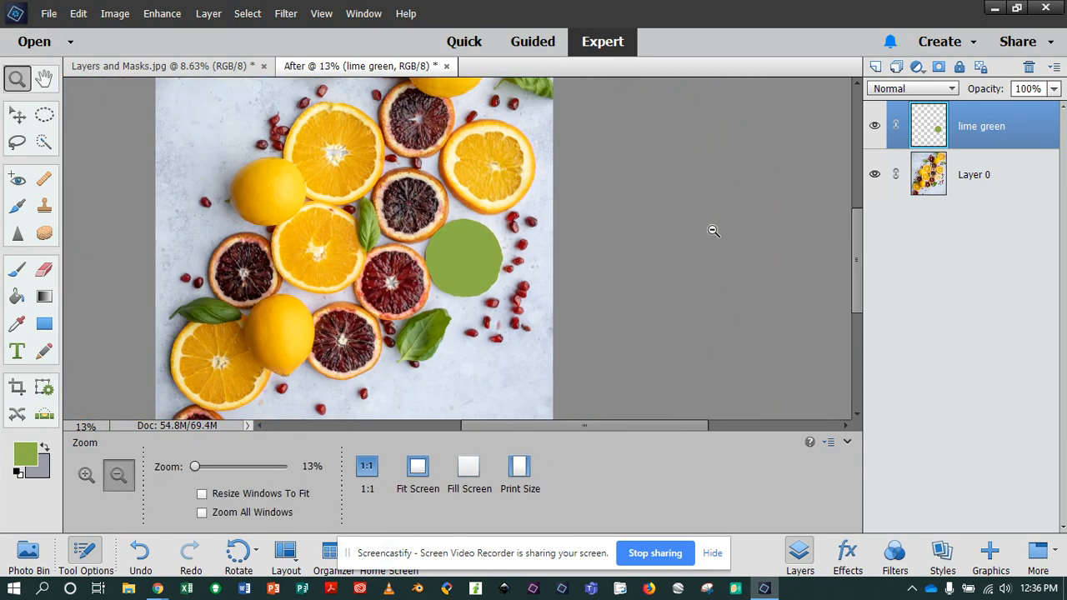
{"action": "left_click", "coordinate": [1002, 179]}
{"action": "left_click", "coordinate": [971, 123]}
{"action": "left_click", "coordinate": [17, 117]}
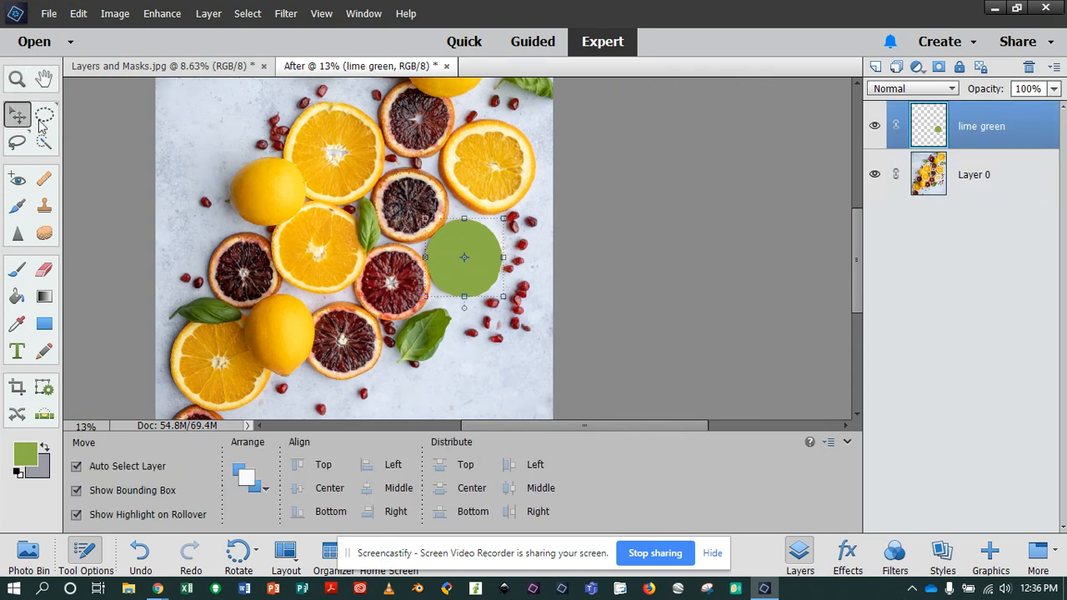
{"action": "left_click_drag", "start_coordinate": [459, 247], "coordinate": [428, 254]}
Step: Try the lime green layer at 55% and 100% opacity, moving its circle to the photo's upper-left corner in between
{"action": "left_click", "coordinate": [1052, 89]}
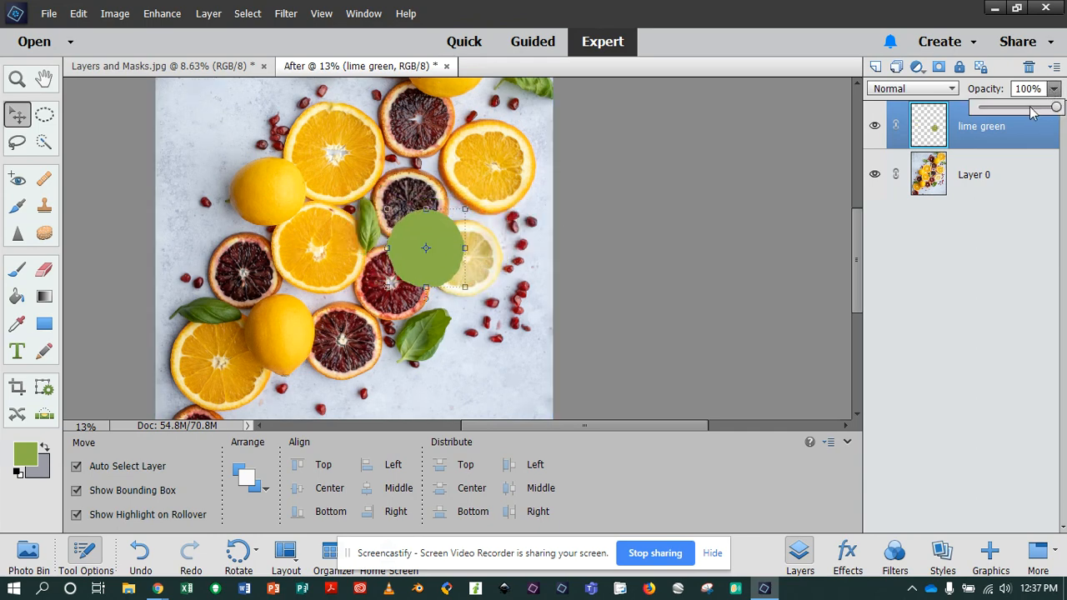
{"action": "left_click_drag", "start_coordinate": [1052, 107], "coordinate": [1021, 106]}
{"action": "left_click_drag", "start_coordinate": [425, 248], "coordinate": [217, 126]}
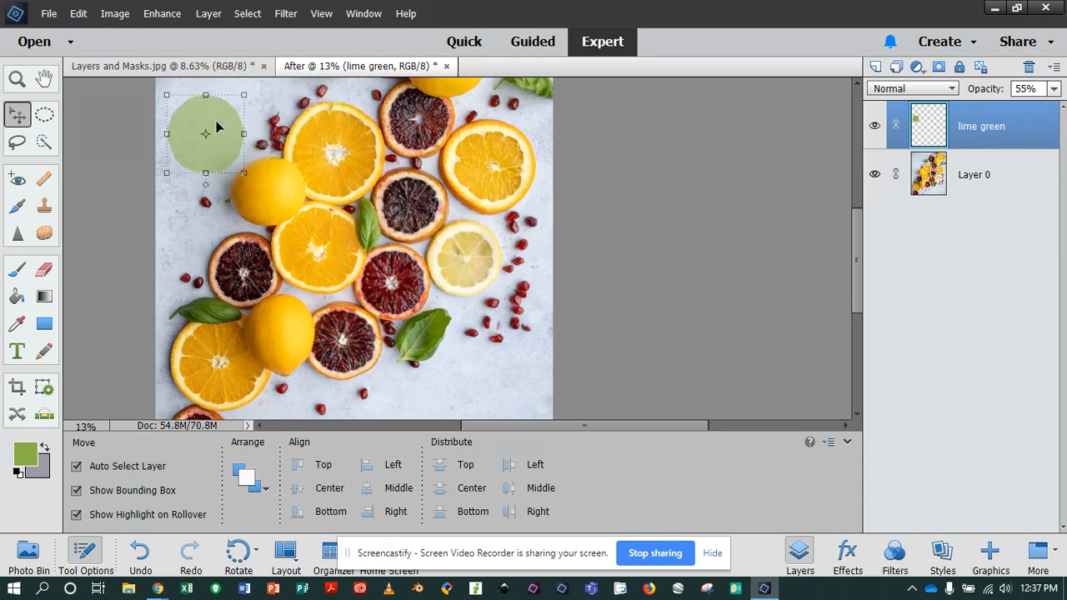
{"action": "left_click", "coordinate": [1054, 88]}
{"action": "left_click_drag", "start_coordinate": [1037, 111], "coordinate": [1058, 108]}
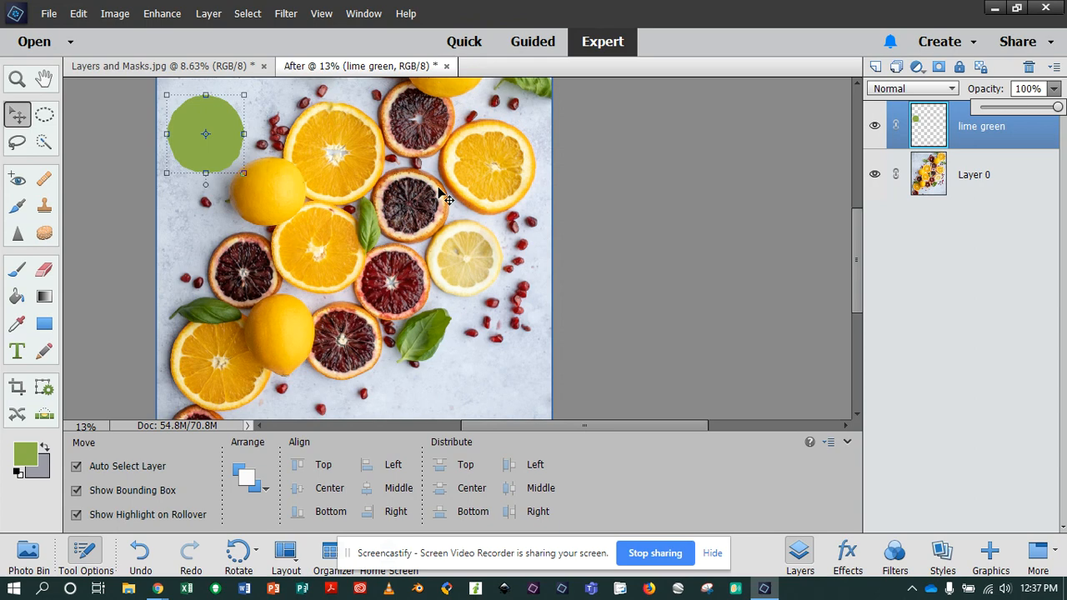
Step: Undo the lime green layer's opacity changes and moves, back to the circle covering the lemon slice
{"action": "key", "text": "ctrl+z"}
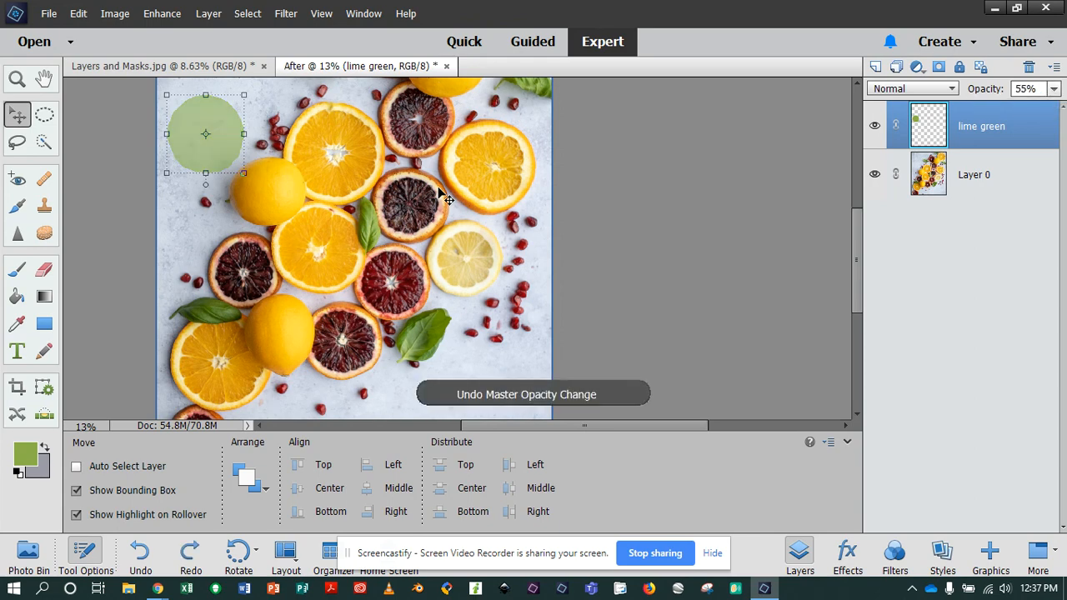
{"action": "key", "text": "ctrl+z"}
{"action": "key", "text": "ctrl+z"}
{"action": "key", "text": "ctrl+z"}
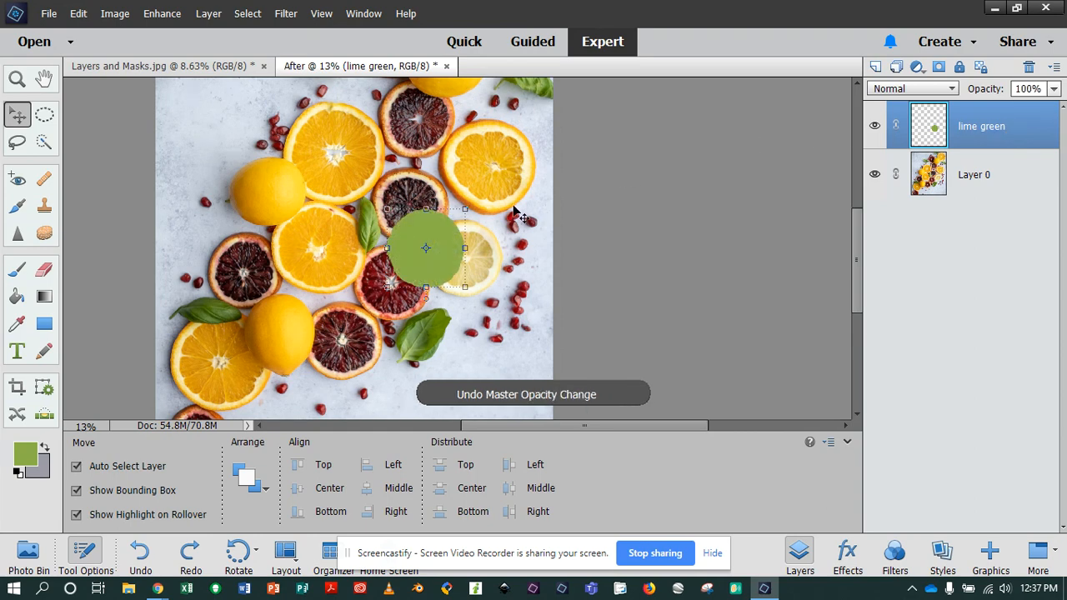
{"action": "key", "text": "ctrl+y"}
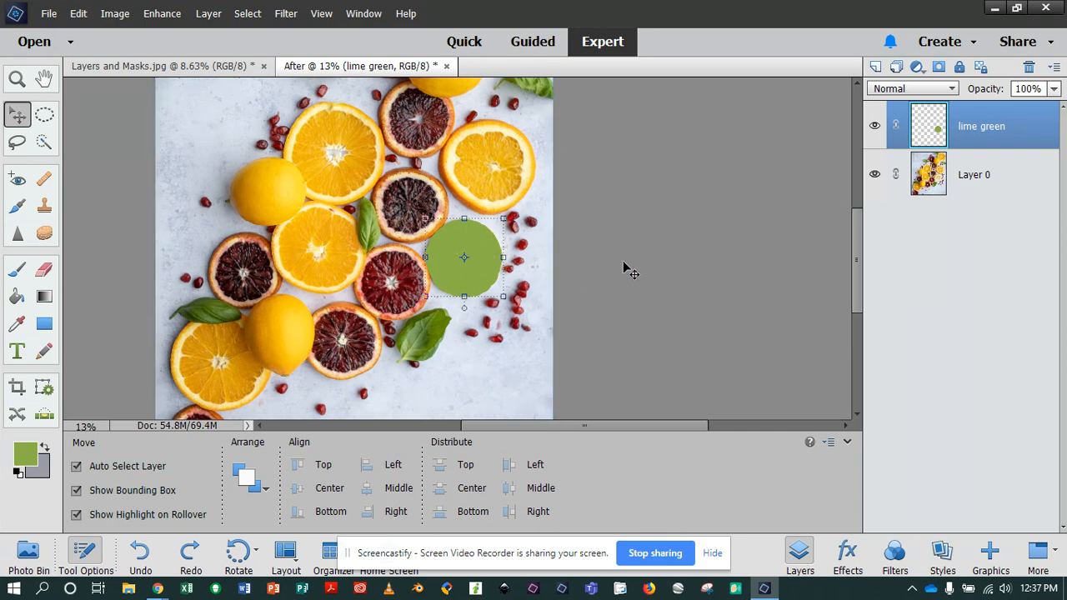
Step: Set the lime green layer's blending mode to Darken
{"action": "left_click", "coordinate": [950, 91]}
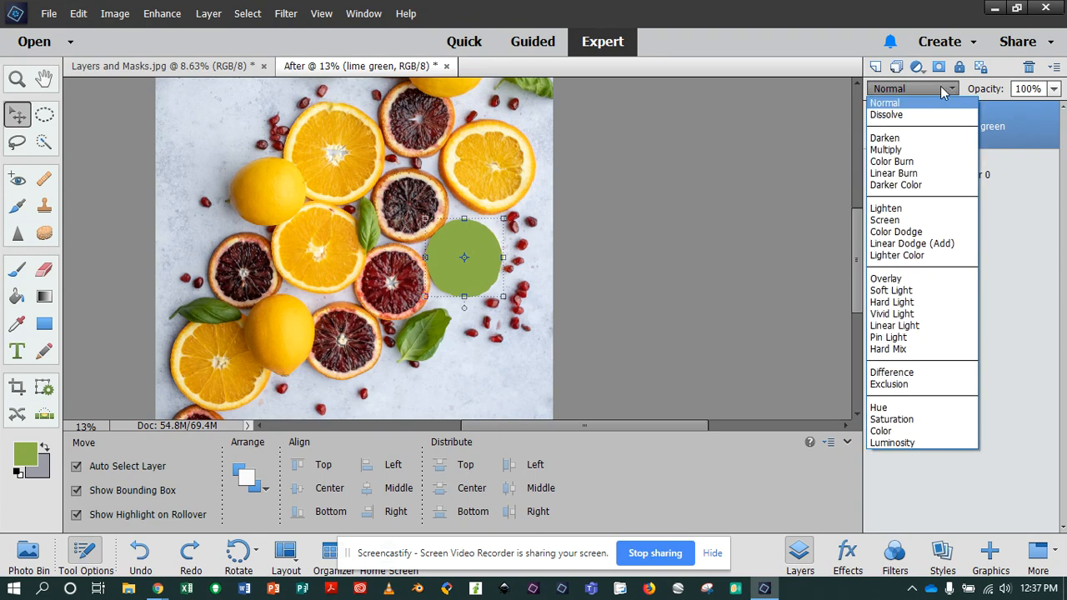
{"action": "left_click", "coordinate": [940, 87]}
{"action": "left_click", "coordinate": [950, 89]}
{"action": "left_click", "coordinate": [952, 90]}
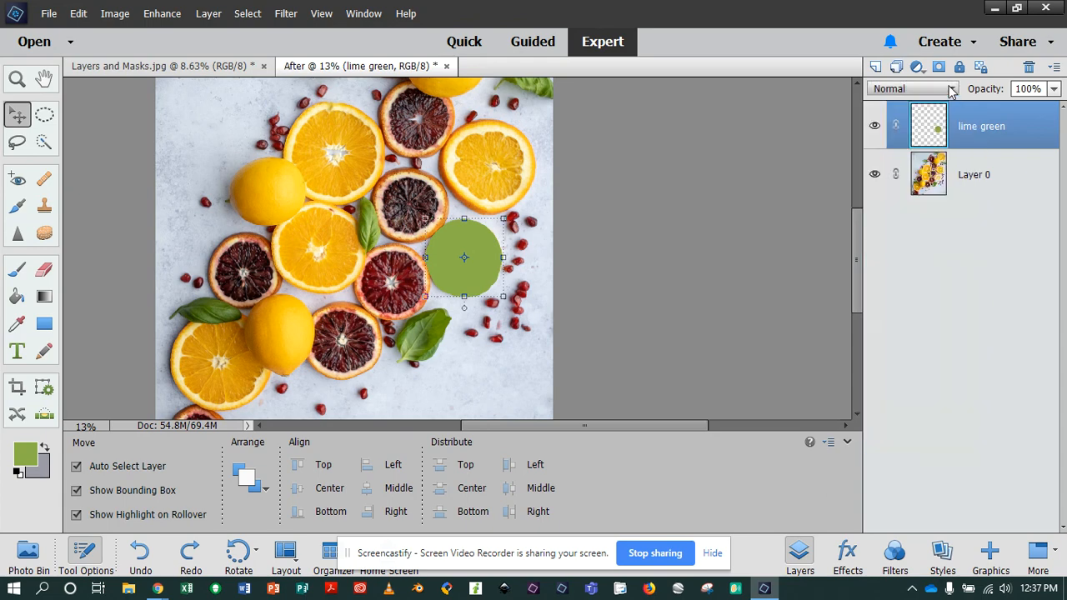
{"action": "left_click", "coordinate": [950, 91]}
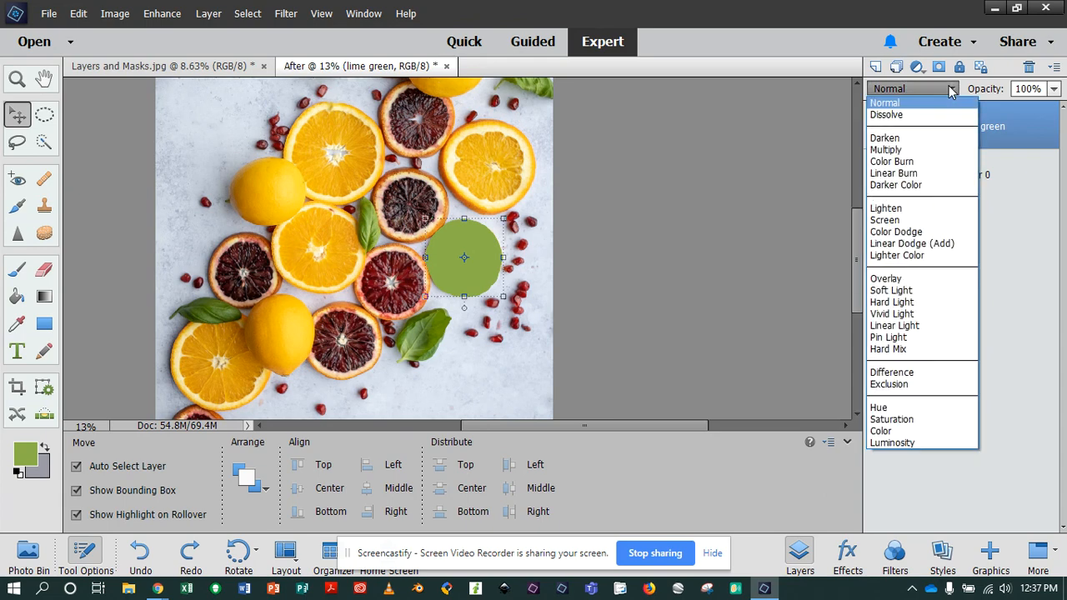
{"action": "left_click", "coordinate": [932, 144]}
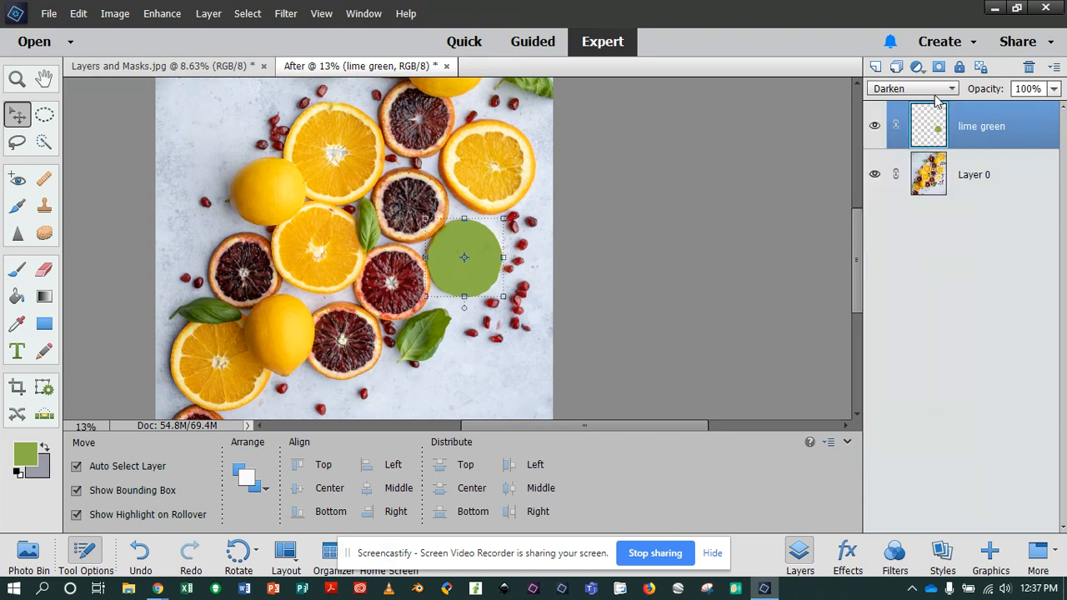
Step: Try the Multiply, Linear Burn, Darker Color and Color Burn blending modes on the lime green layer
{"action": "left_click", "coordinate": [933, 93]}
{"action": "left_click", "coordinate": [928, 149]}
{"action": "left_click", "coordinate": [941, 91]}
{"action": "left_click", "coordinate": [928, 172]}
{"action": "left_click", "coordinate": [947, 93]}
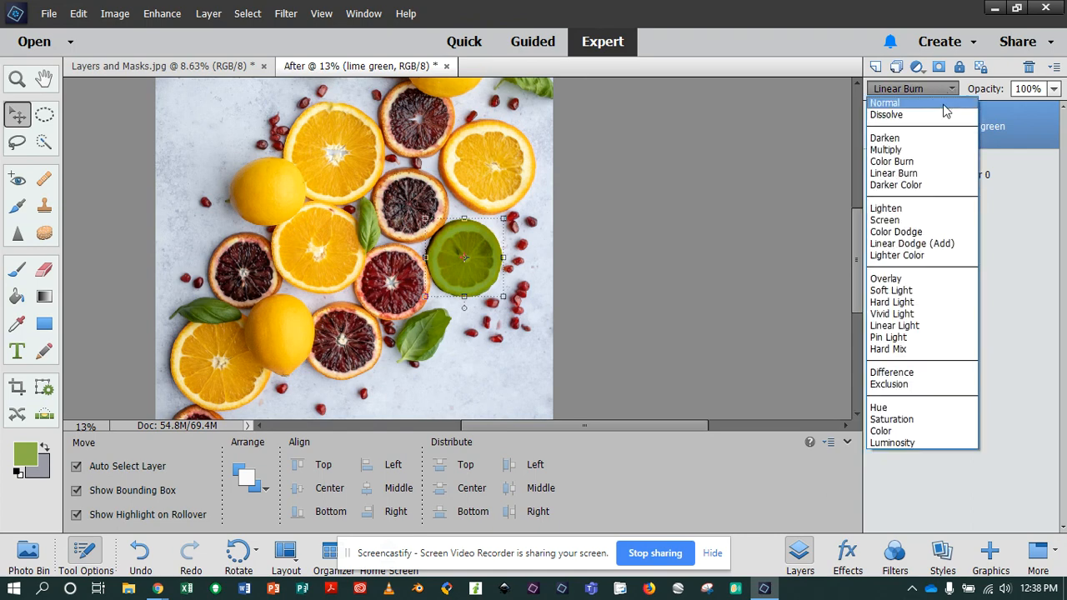
{"action": "left_click", "coordinate": [928, 185]}
{"action": "left_click", "coordinate": [955, 90]}
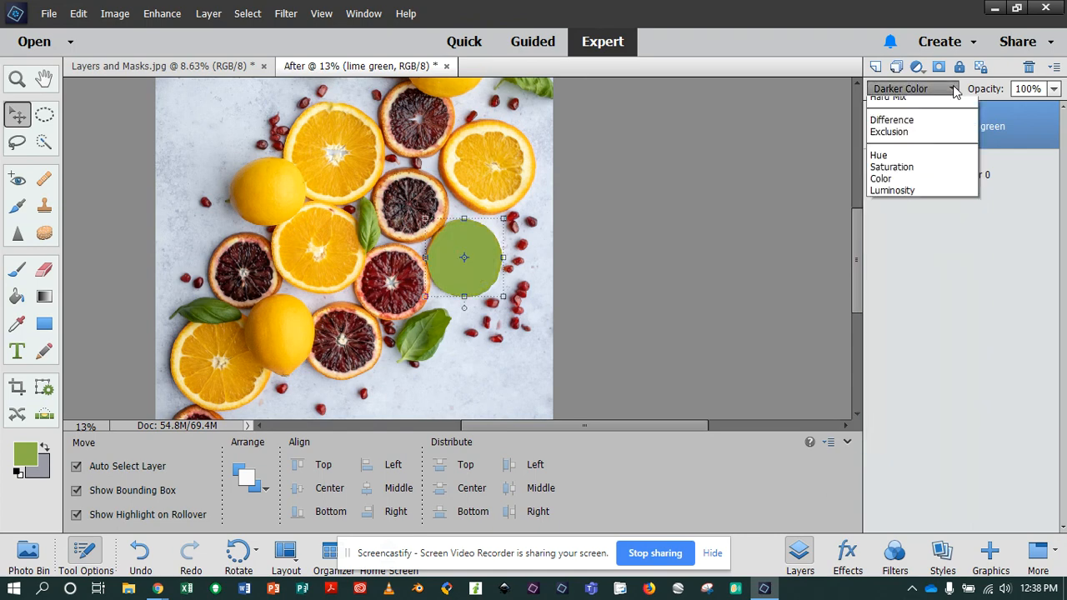
{"action": "left_click", "coordinate": [931, 160]}
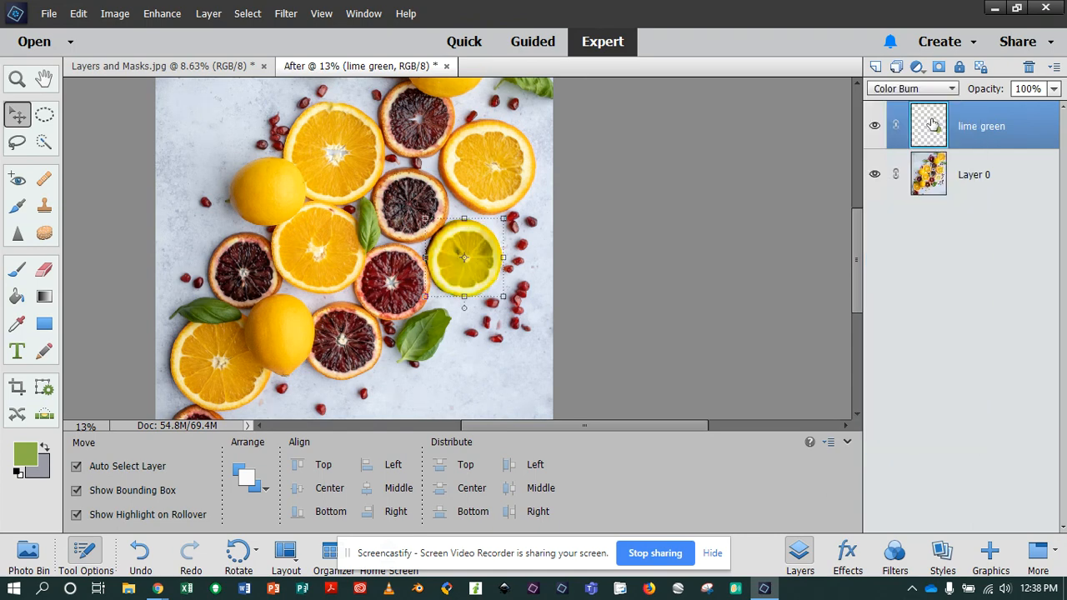
Step: Try the Lighten, Screen, Color Dodge, Linear Dodge (Add) and Lighter Color blending modes on the lime green layer
{"action": "left_click", "coordinate": [941, 90]}
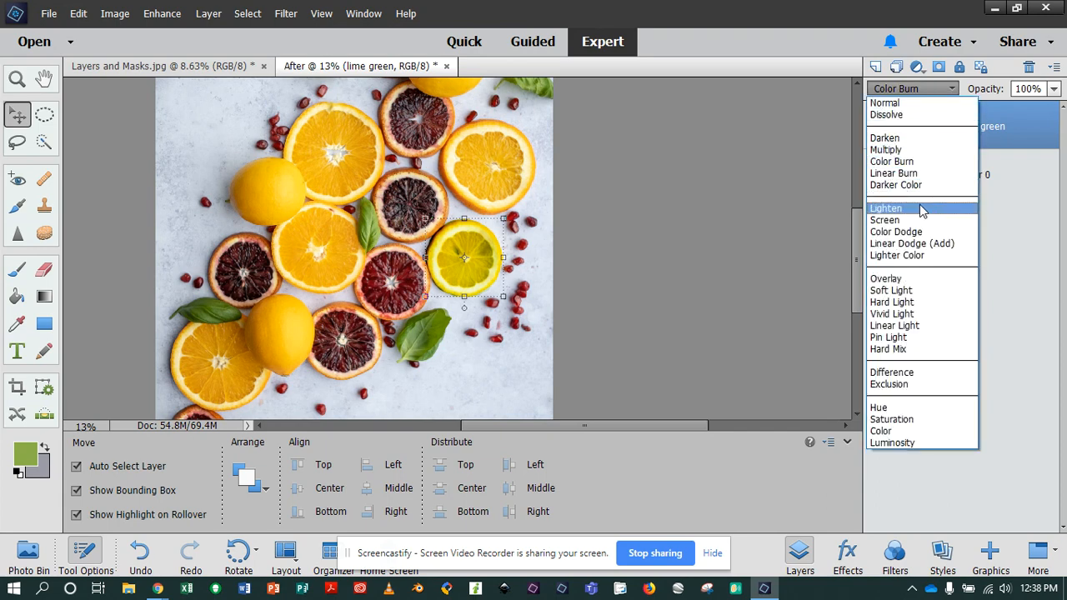
{"action": "left_click", "coordinate": [921, 210]}
{"action": "left_click", "coordinate": [945, 88]}
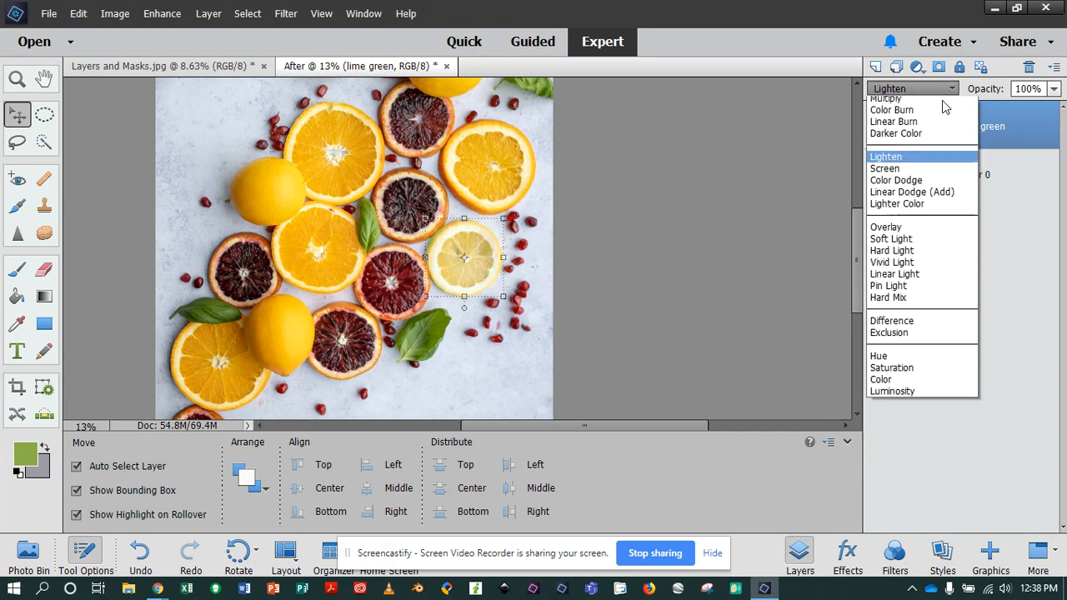
{"action": "left_click", "coordinate": [917, 221]}
{"action": "left_click", "coordinate": [942, 89]}
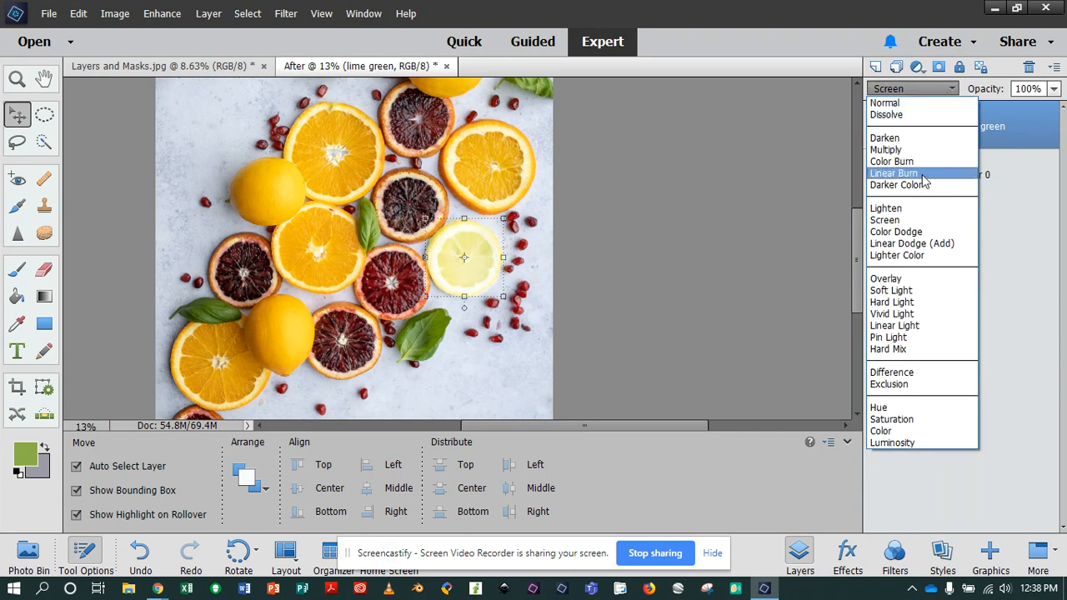
{"action": "left_click", "coordinate": [917, 233]}
{"action": "left_click", "coordinate": [941, 90]}
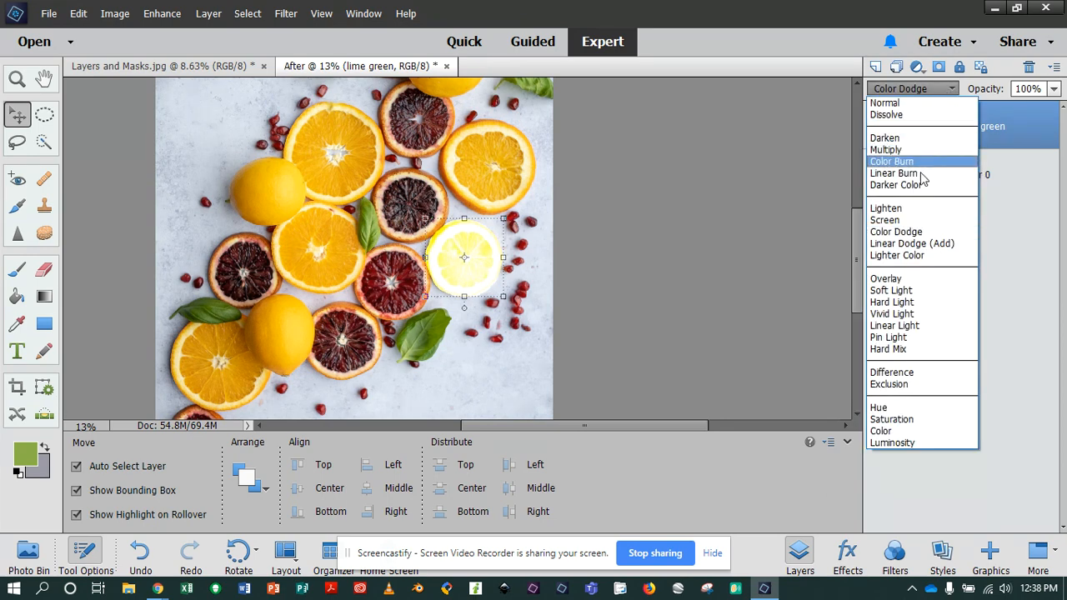
{"action": "left_click", "coordinate": [937, 244]}
{"action": "left_click", "coordinate": [954, 89]}
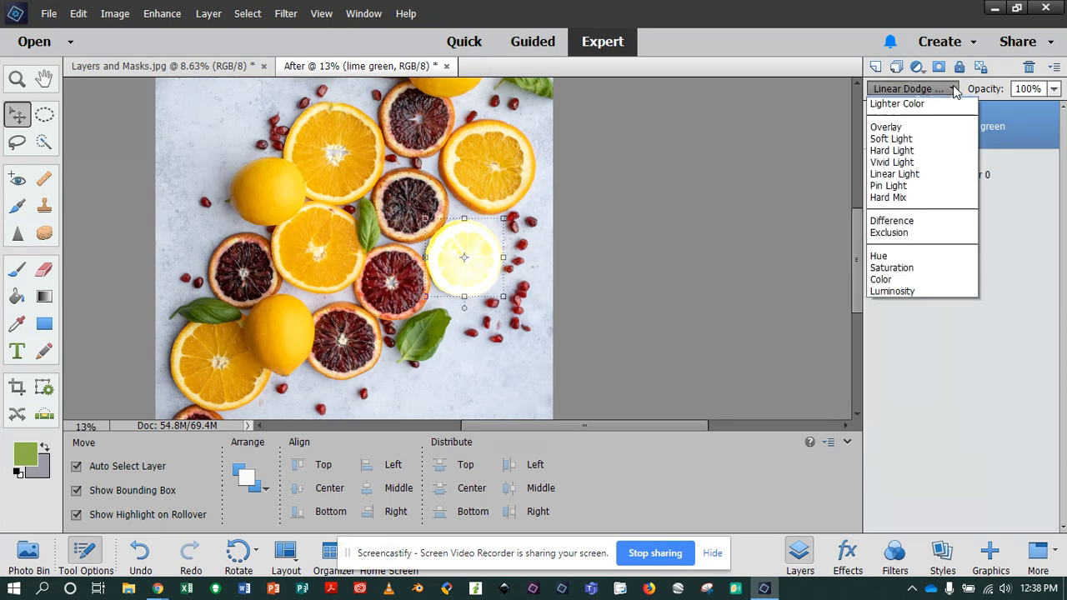
{"action": "left_click", "coordinate": [939, 255]}
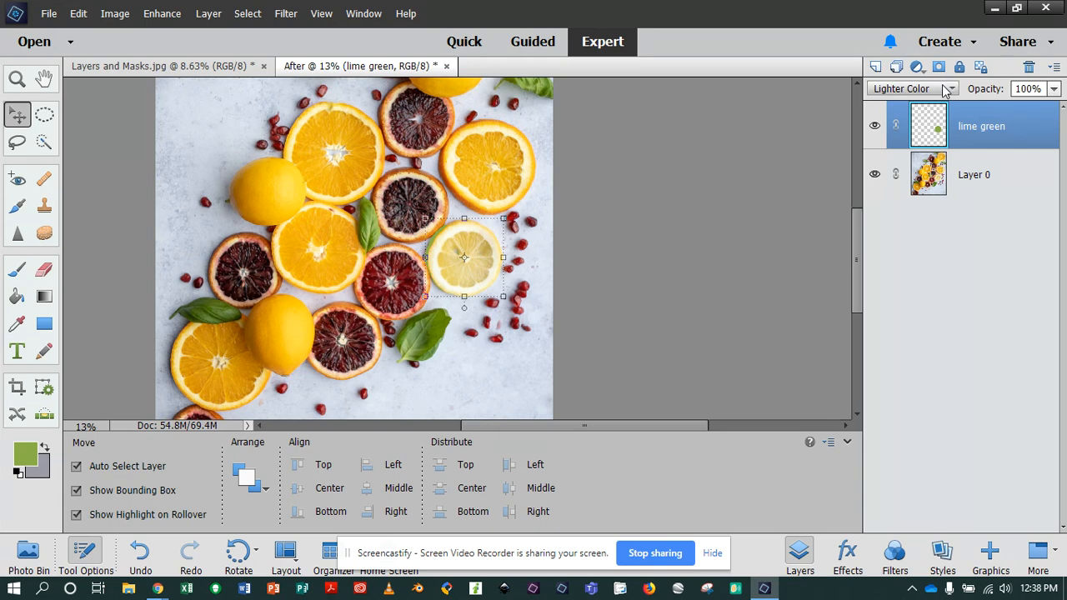
Step: Try the Overlay, Hard Light, Linear Light, Pin Light and Hard Mix blending modes on the lime green layer
{"action": "left_click", "coordinate": [944, 89]}
{"action": "left_click", "coordinate": [921, 280]}
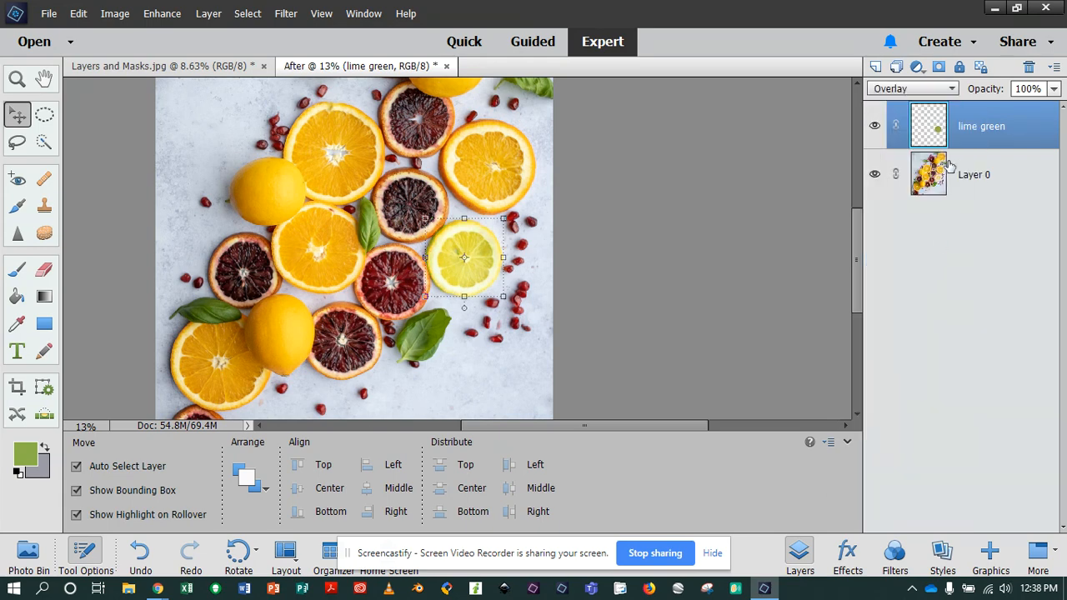
{"action": "left_click", "coordinate": [938, 88]}
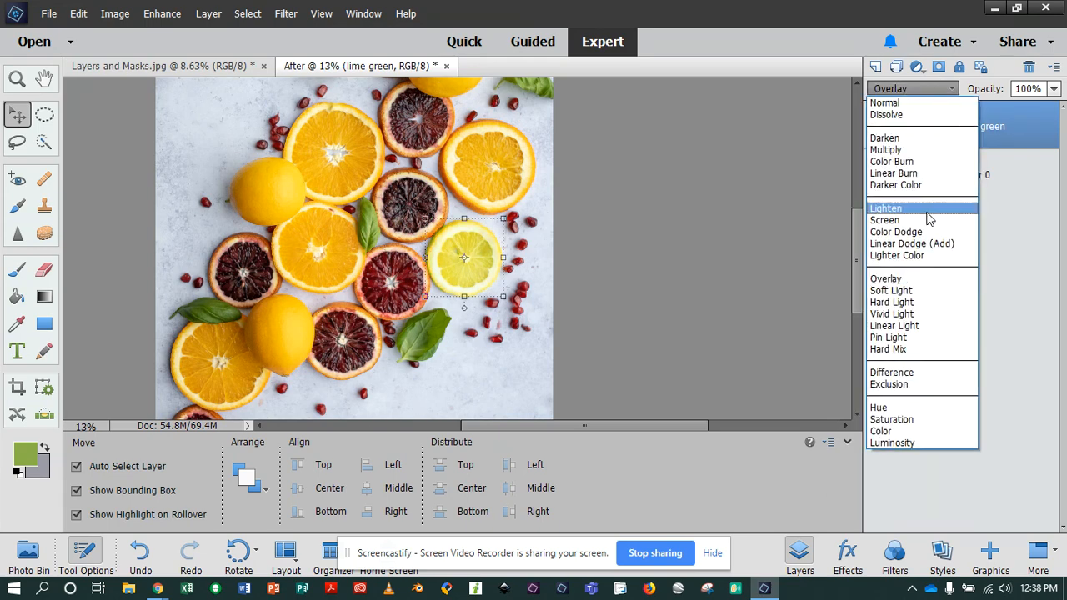
{"action": "left_click", "coordinate": [933, 296]}
{"action": "left_click", "coordinate": [951, 88]}
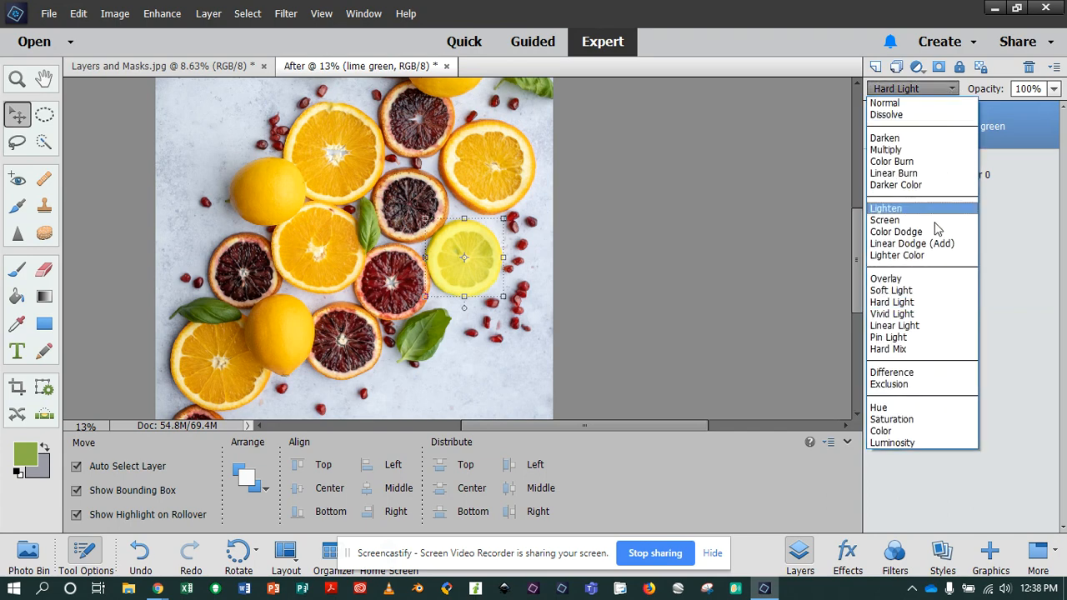
{"action": "left_click", "coordinate": [925, 326]}
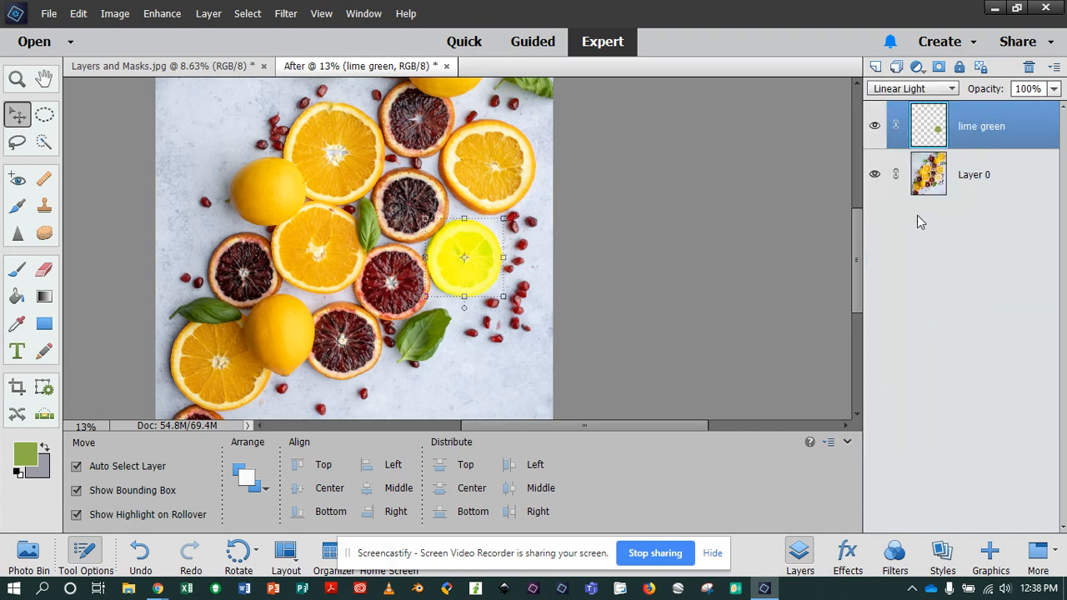
{"action": "left_click", "coordinate": [951, 88]}
{"action": "left_click", "coordinate": [936, 336]}
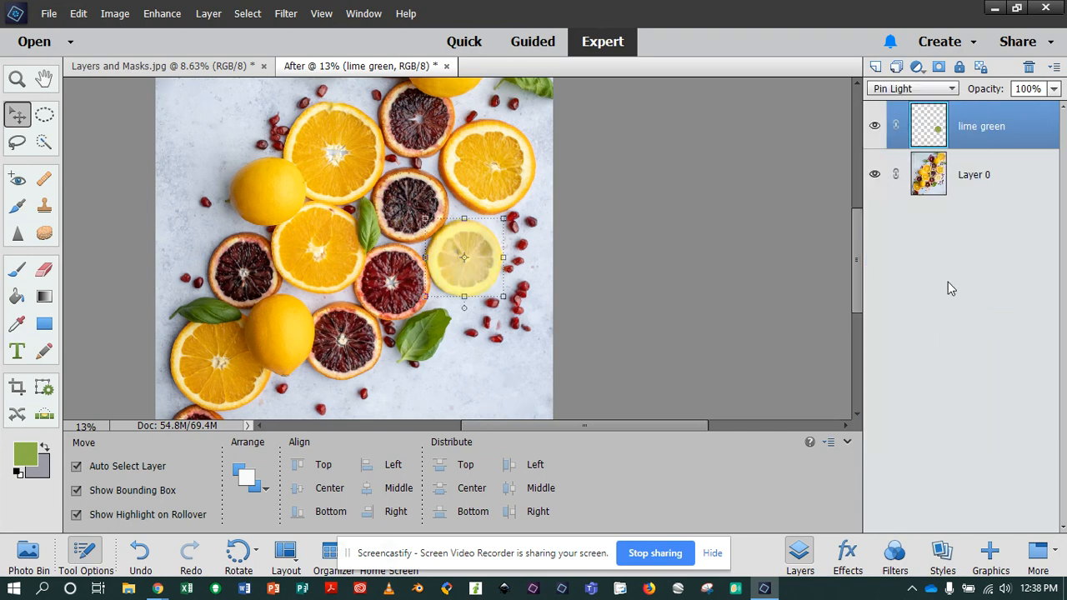
{"action": "left_click", "coordinate": [951, 88]}
{"action": "left_click", "coordinate": [912, 350]}
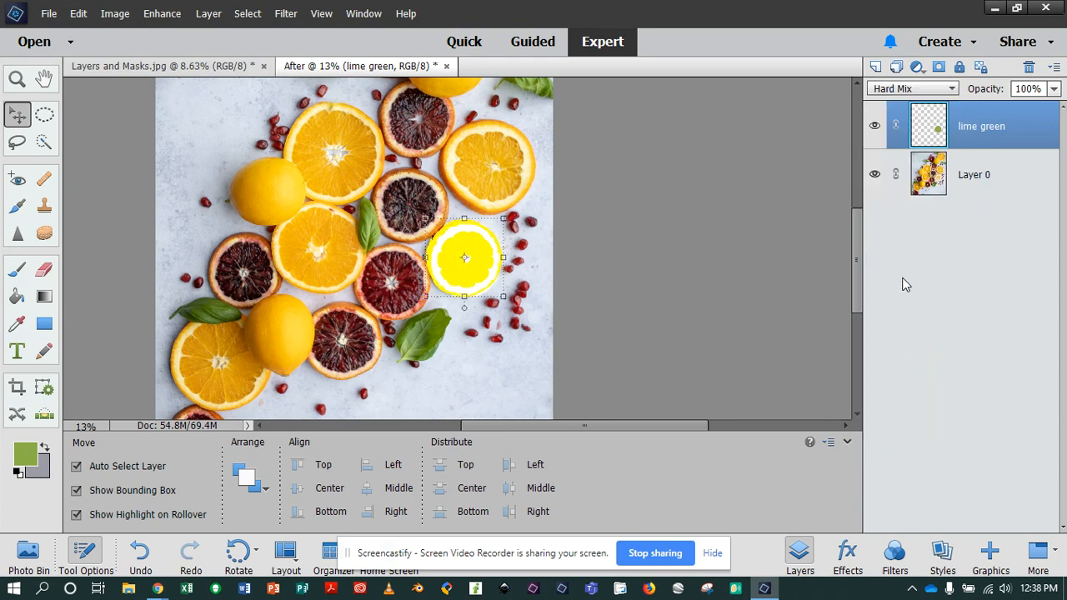
Step: Try the Difference and Exclusion blending modes on the lime green layer
{"action": "left_click", "coordinate": [950, 88]}
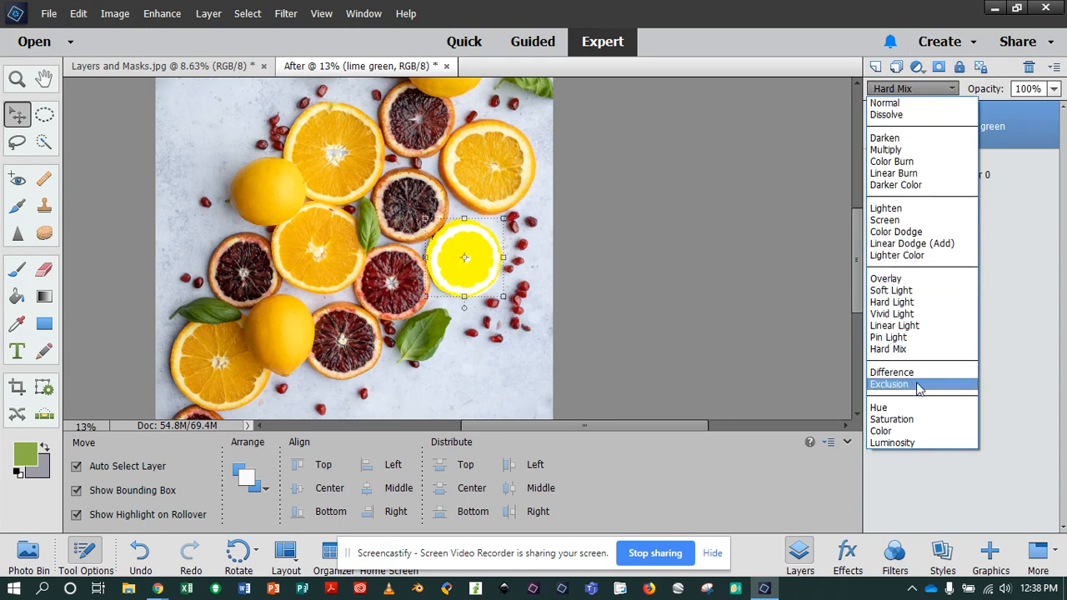
{"action": "left_click", "coordinate": [917, 377]}
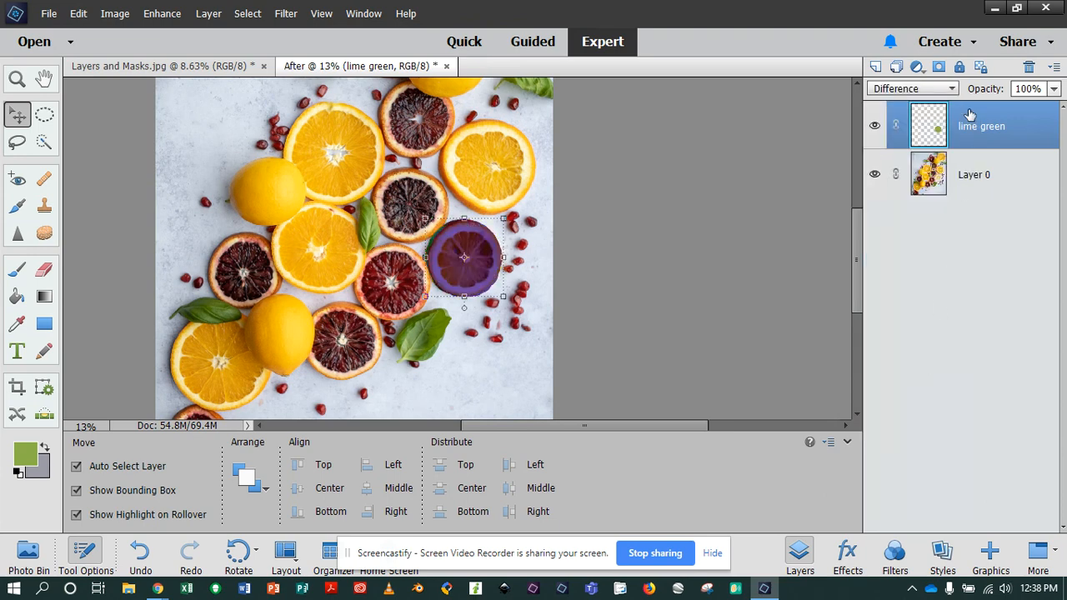
{"action": "left_click", "coordinate": [933, 88]}
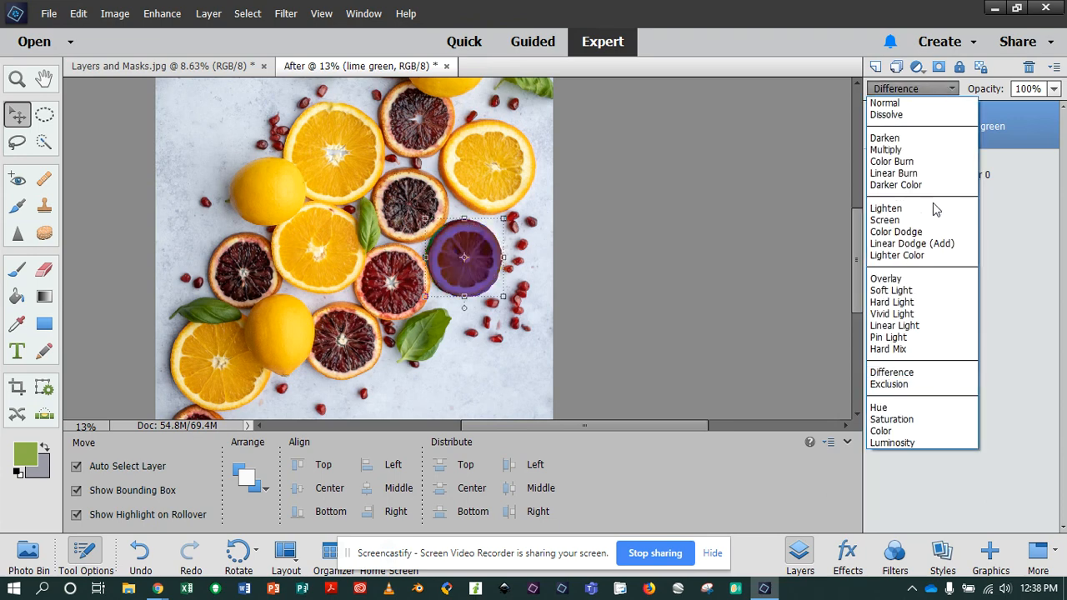
{"action": "left_click", "coordinate": [918, 385]}
Step: Try the Hue, Saturation, Color and Luminosity blending modes on the lime green layer
{"action": "left_click", "coordinate": [925, 88]}
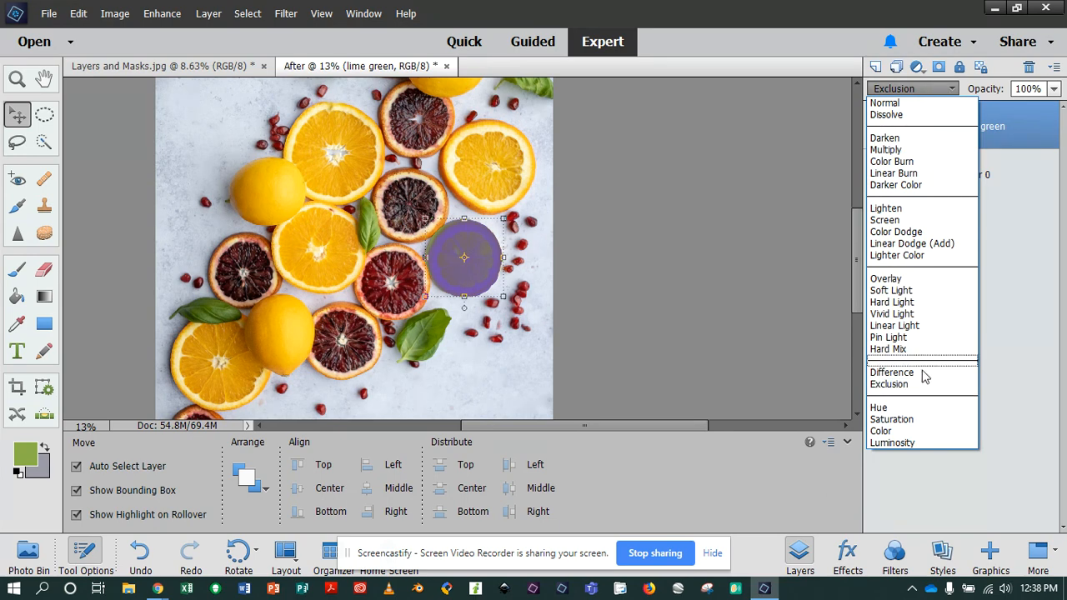
{"action": "left_click", "coordinate": [927, 409]}
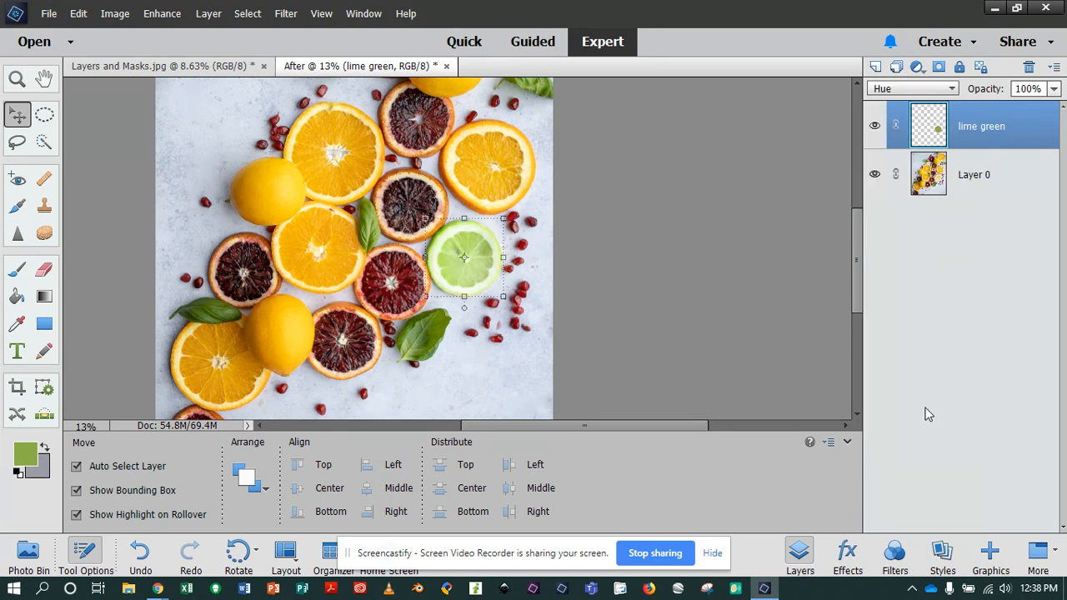
{"action": "left_click", "coordinate": [916, 88]}
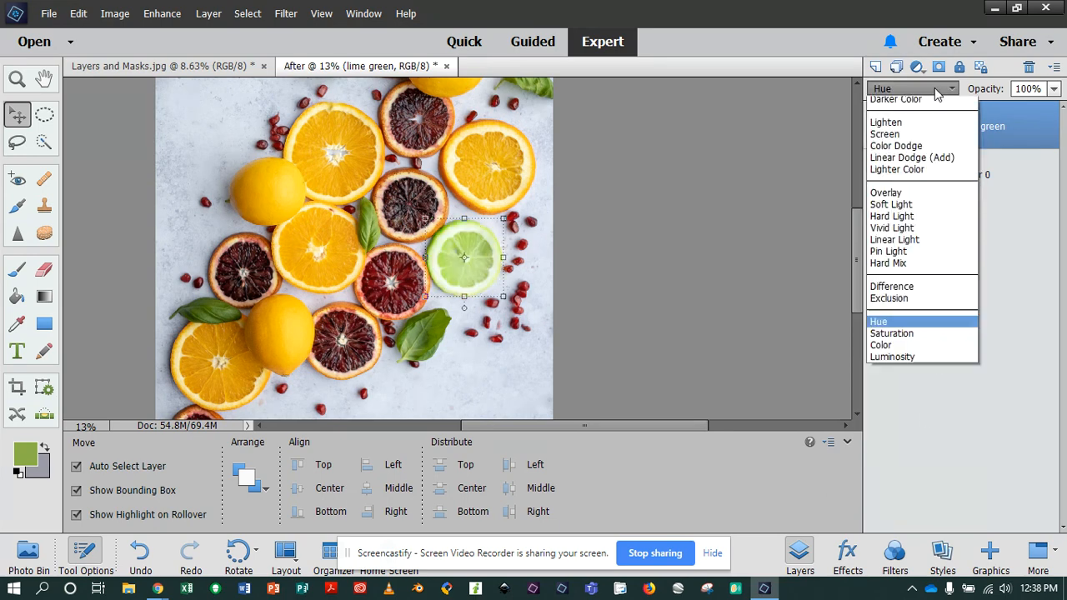
{"action": "left_click", "coordinate": [893, 431]}
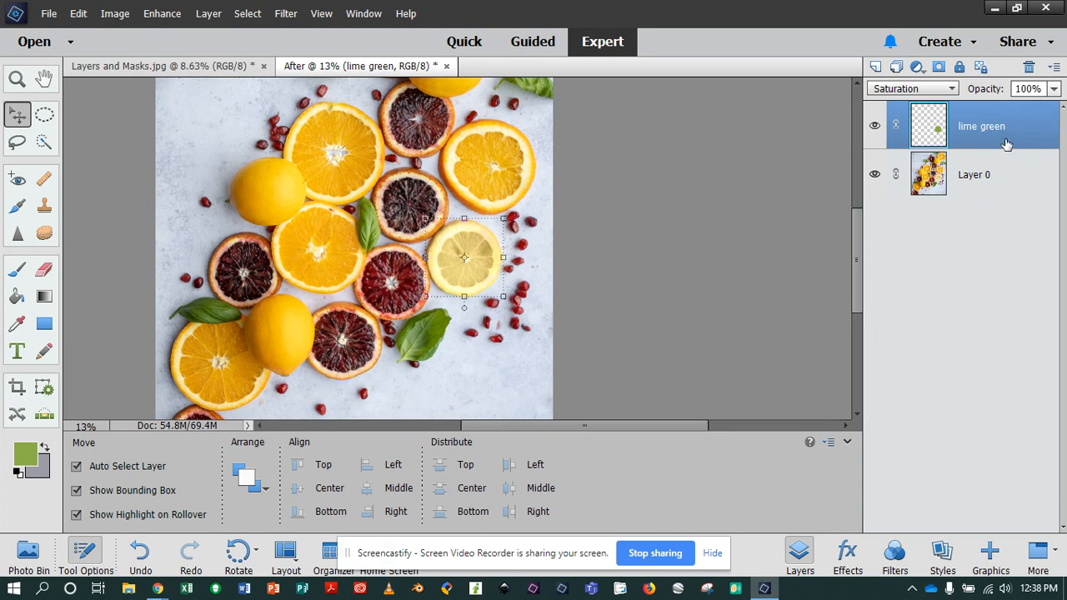
{"action": "left_click", "coordinate": [950, 89]}
{"action": "left_click", "coordinate": [909, 426]}
{"action": "left_click", "coordinate": [917, 89]}
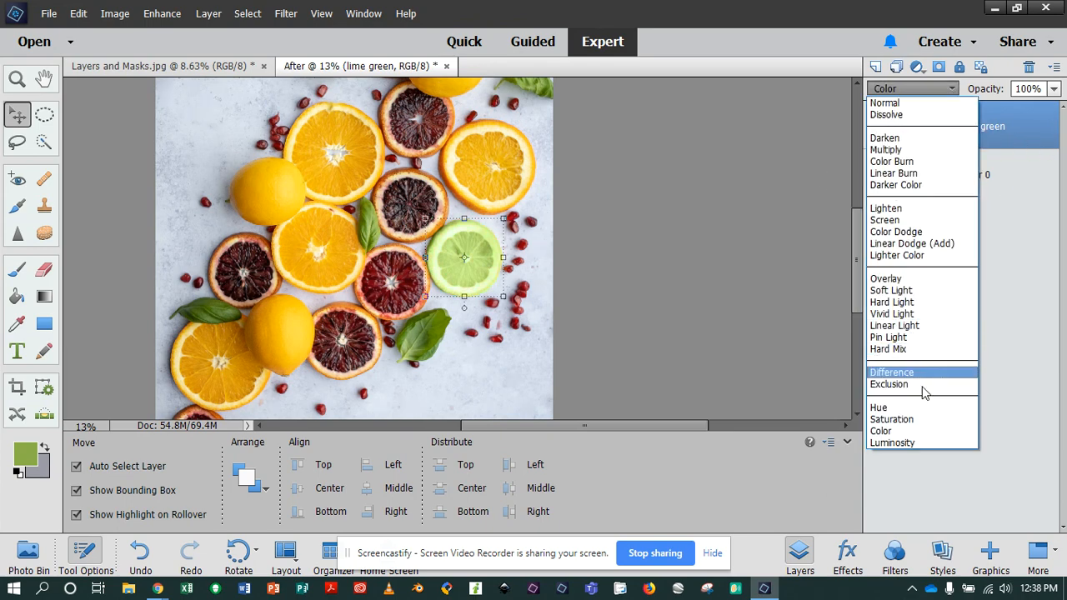
{"action": "left_click", "coordinate": [909, 439]}
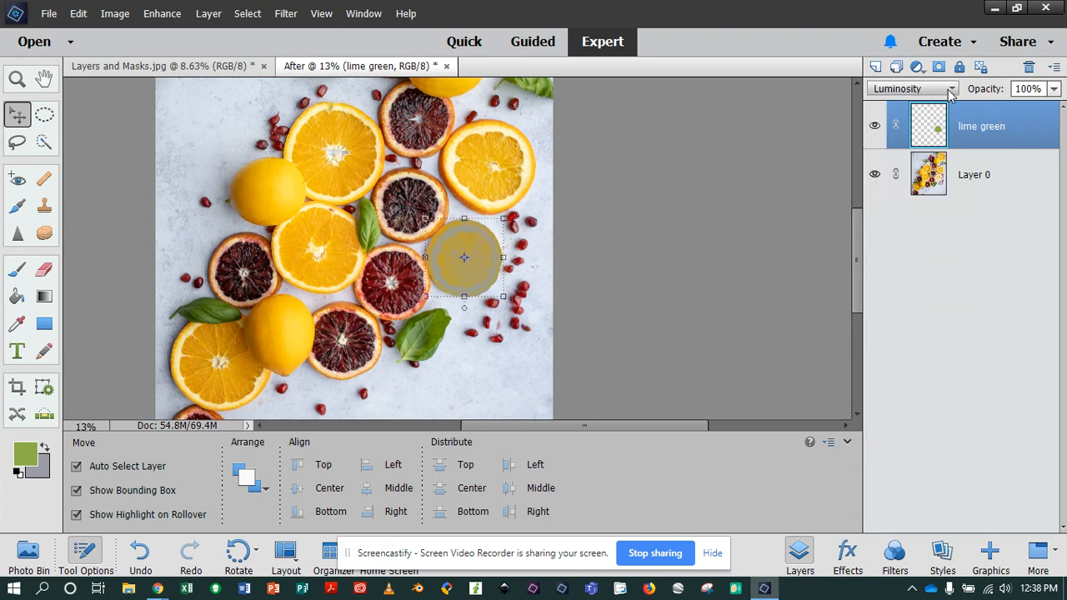
Step: Set the lime green layer's blending mode to Hue
{"action": "left_click", "coordinate": [916, 89]}
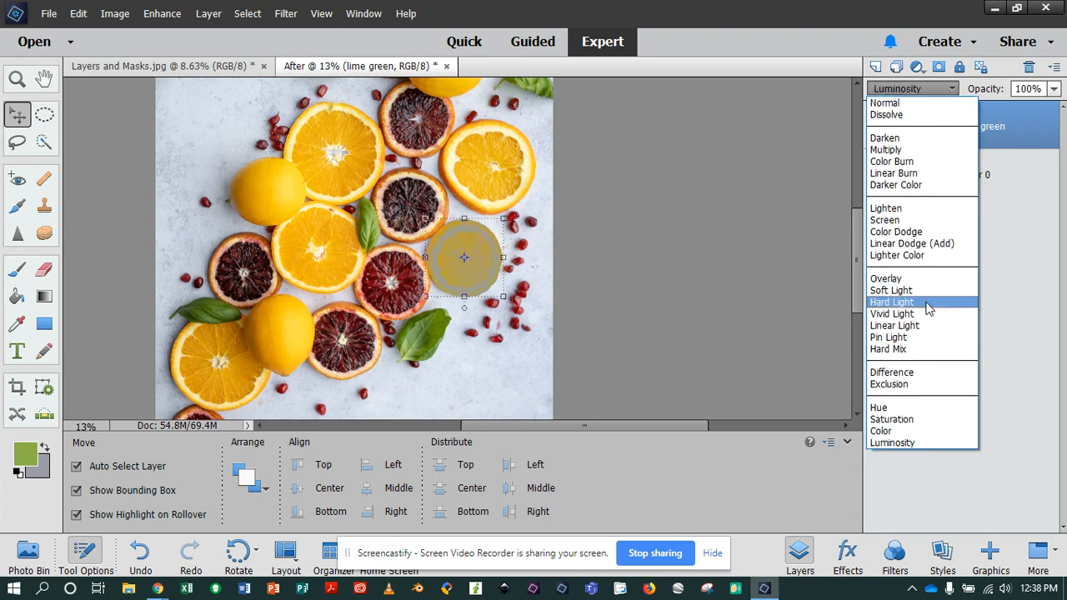
{"action": "left_click", "coordinate": [908, 409]}
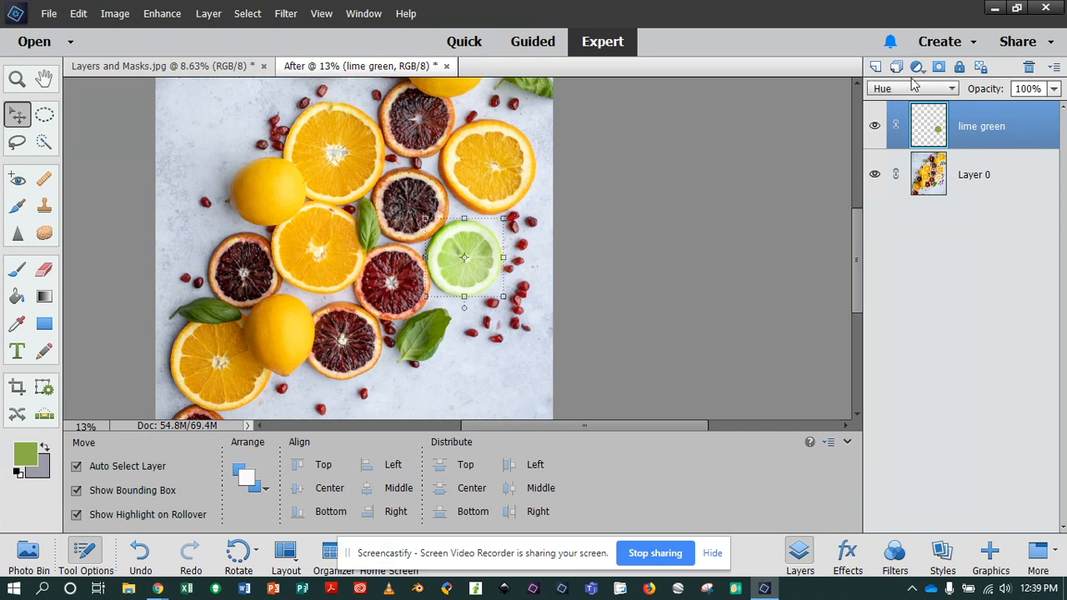
{"action": "left_click", "coordinate": [954, 90]}
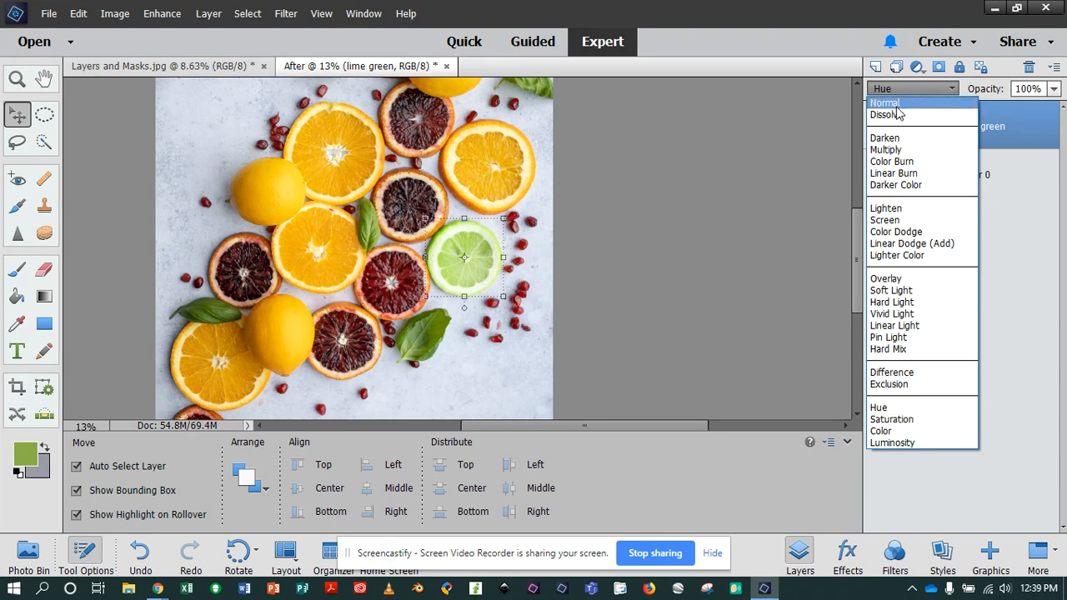
{"action": "left_click", "coordinate": [1014, 216]}
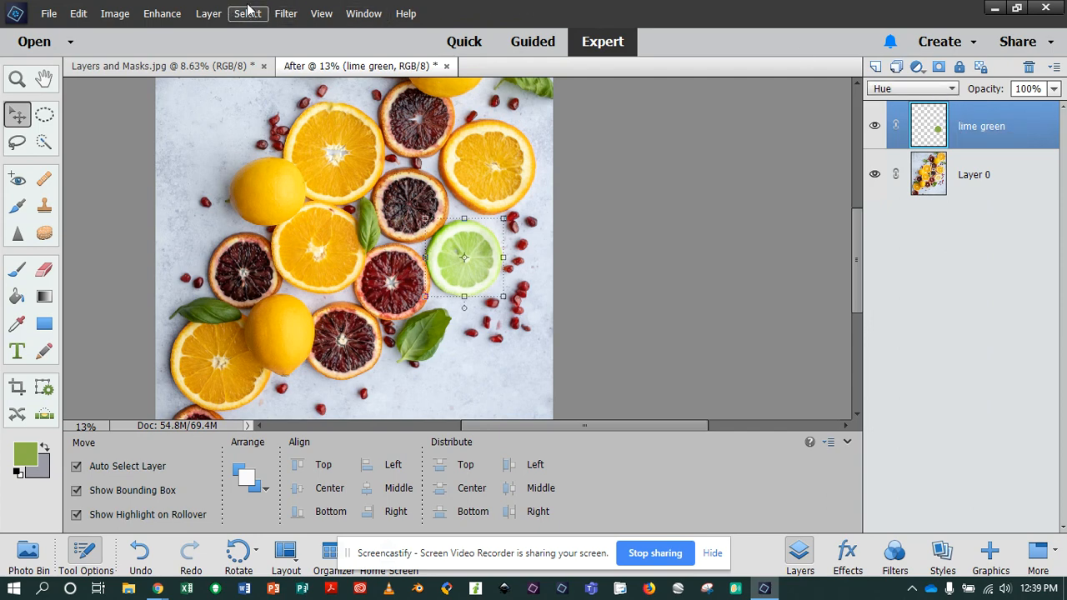
Step: Recolor the lime green layer pink with a Hue/Saturation adjustment of hue -97, saturation +49 and lightness +23
{"action": "left_click", "coordinate": [179, 15]}
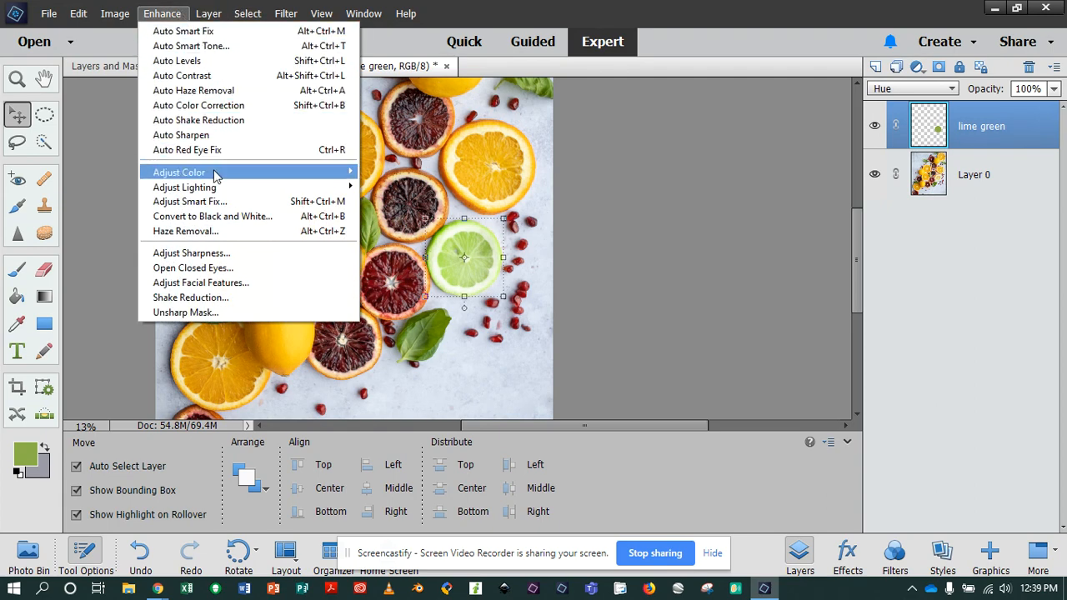
{"action": "mouse_move", "coordinate": [215, 177]}
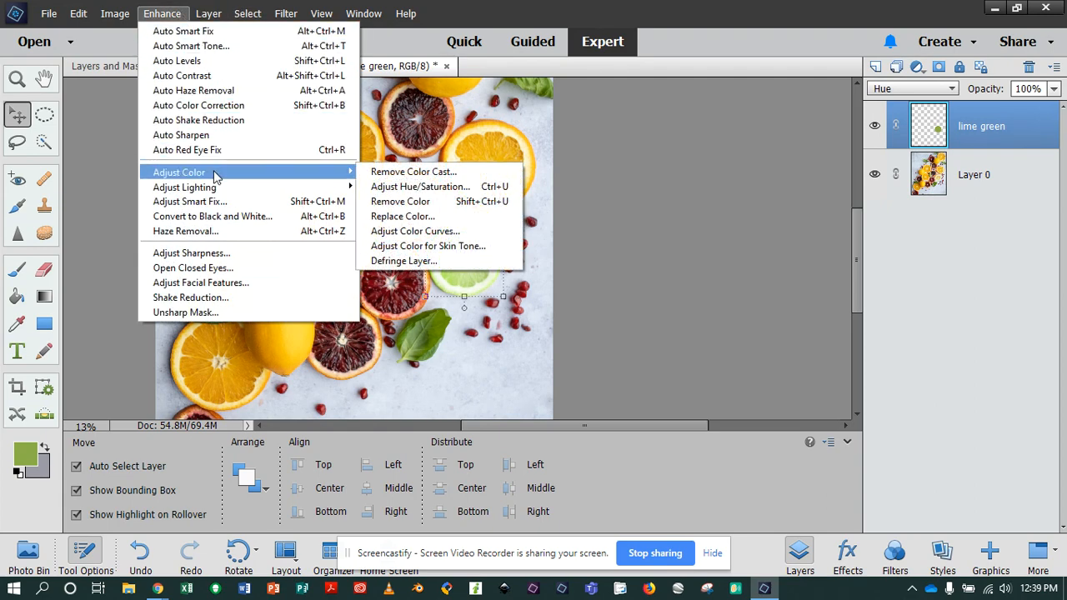
{"action": "left_click", "coordinate": [391, 192]}
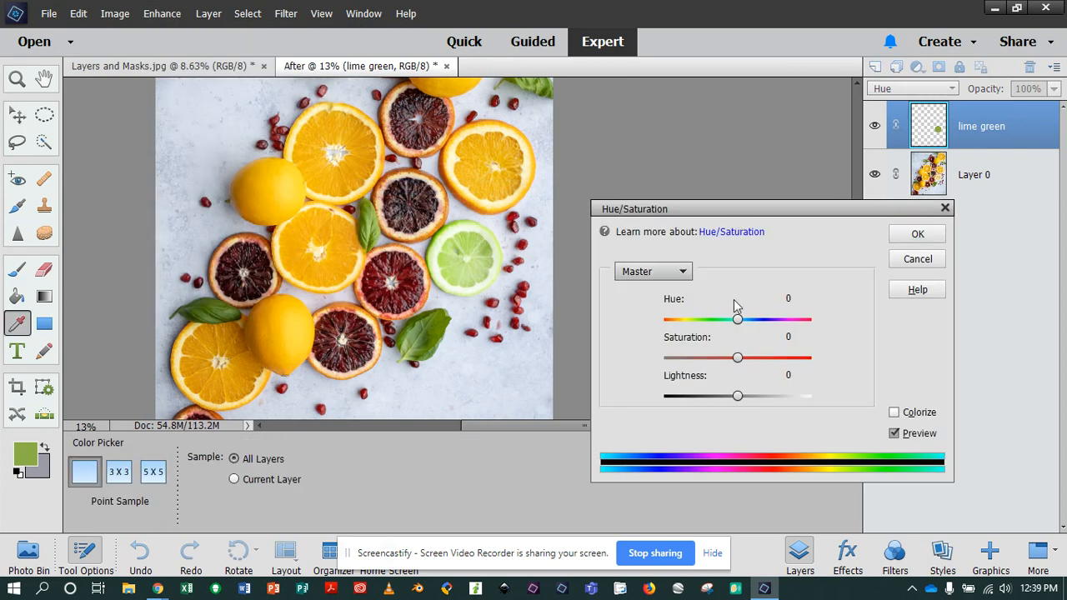
{"action": "left_click_drag", "start_coordinate": [748, 215], "coordinate": [829, 215]}
{"action": "left_click_drag", "start_coordinate": [816, 317], "coordinate": [770, 332]}
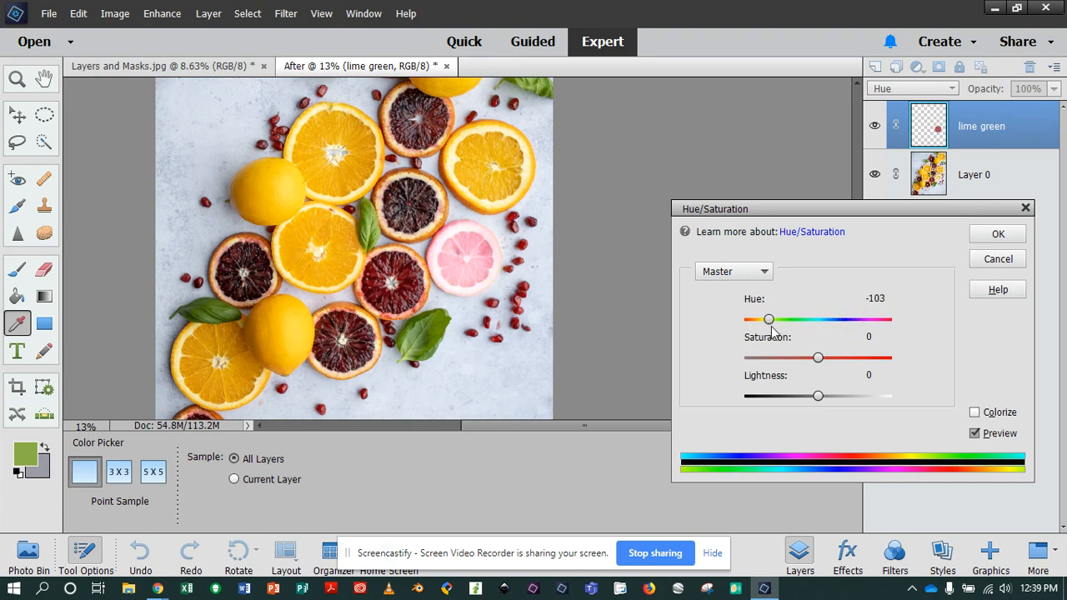
{"action": "left_click_drag", "start_coordinate": [818, 360], "coordinate": [854, 360]}
{"action": "mouse_move", "coordinate": [819, 400]}
{"action": "left_mouse_down"}
{"action": "mouse_move", "coordinate": [781, 397]}
{"action": "mouse_move", "coordinate": [834, 396]}
{"action": "left_mouse_up"}
{"action": "mouse_move", "coordinate": [773, 325]}
{"action": "left_mouse_down"}
{"action": "mouse_move", "coordinate": [825, 321]}
{"action": "mouse_move", "coordinate": [756, 329]}
{"action": "mouse_move", "coordinate": [802, 326]}
{"action": "mouse_move", "coordinate": [771, 332]}
{"action": "left_mouse_up"}
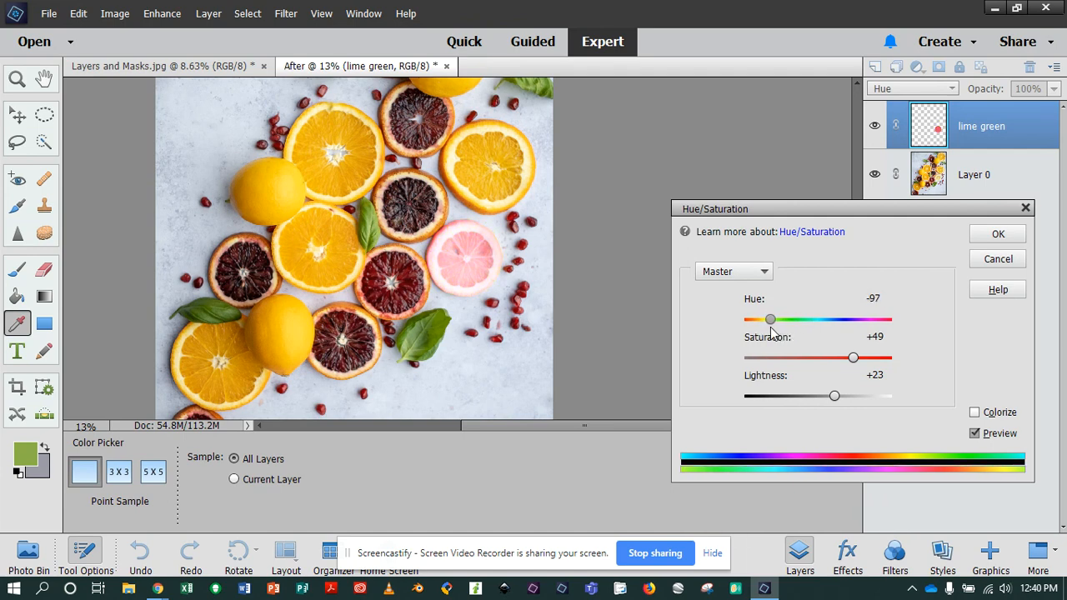
{"action": "left_click", "coordinate": [997, 236]}
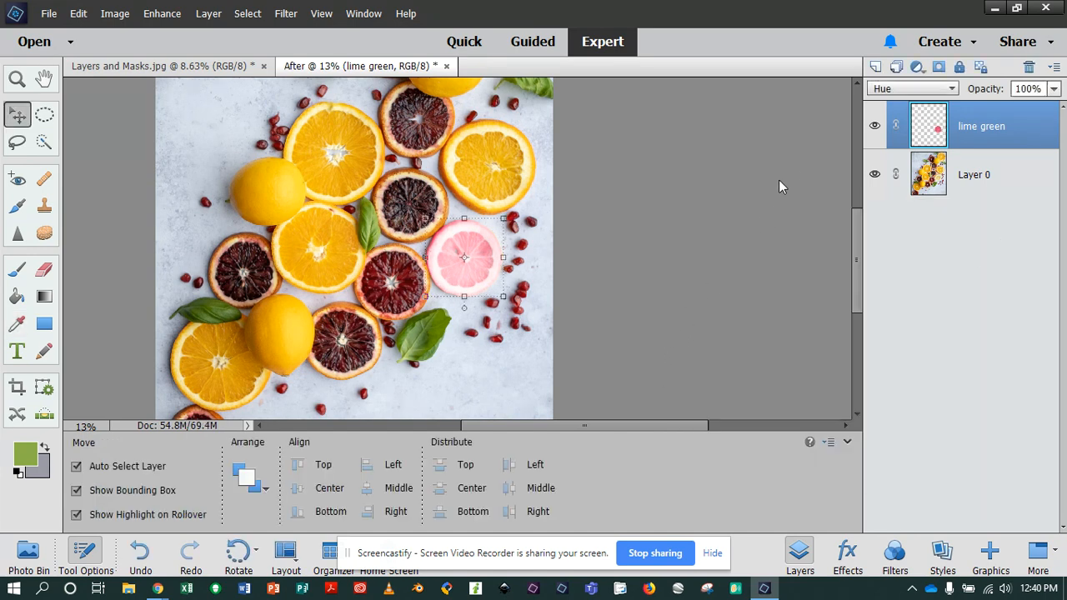
Step: Add a new empty layer above the lime green layer and set the Clone Stamp tool to the soft round 17 px brush
{"action": "left_click", "coordinate": [876, 68]}
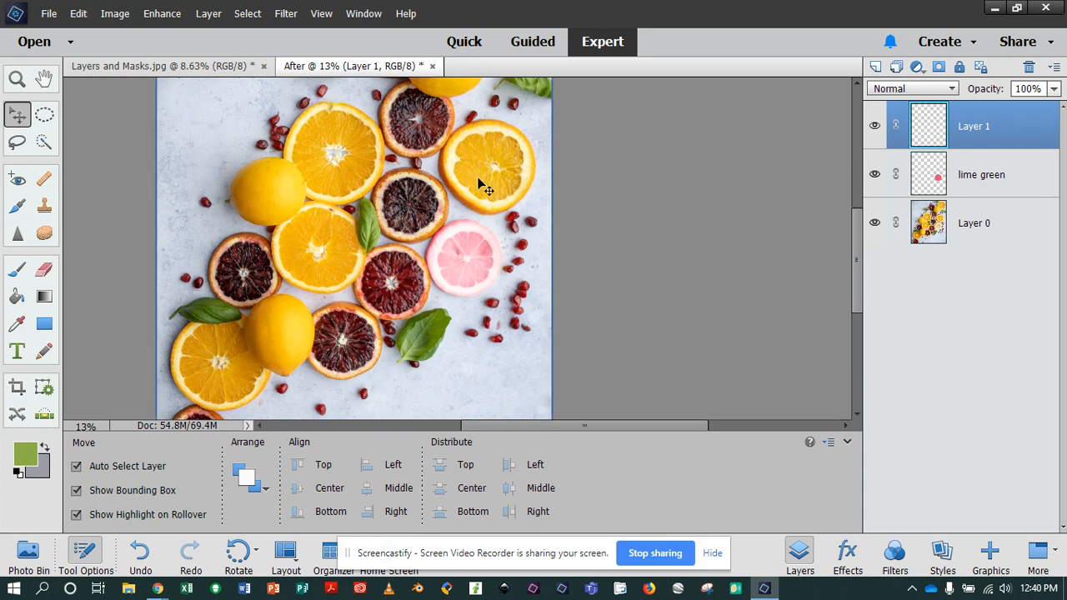
{"action": "scroll", "coordinate": [304, 154], "scroll_direction": "up", "scroll_amount": 3}
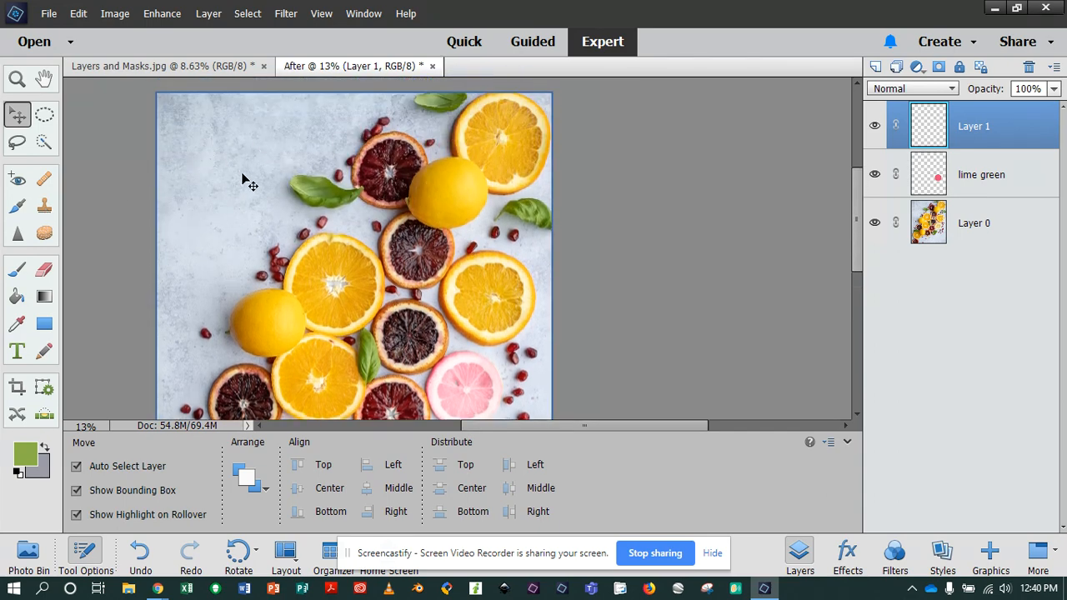
{"action": "left_click", "coordinate": [45, 208]}
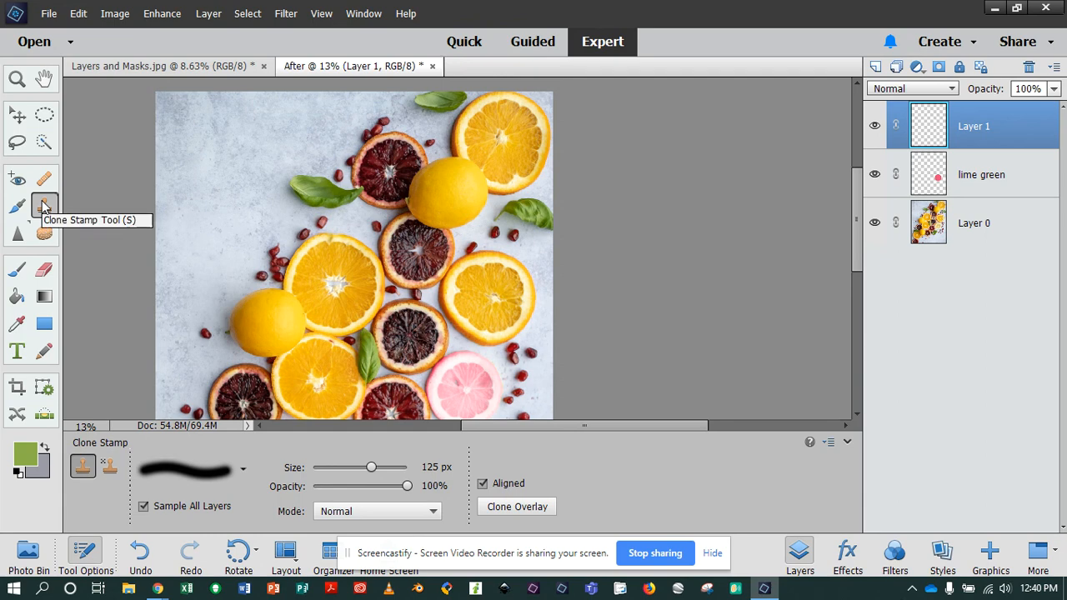
{"action": "left_click", "coordinate": [242, 470]}
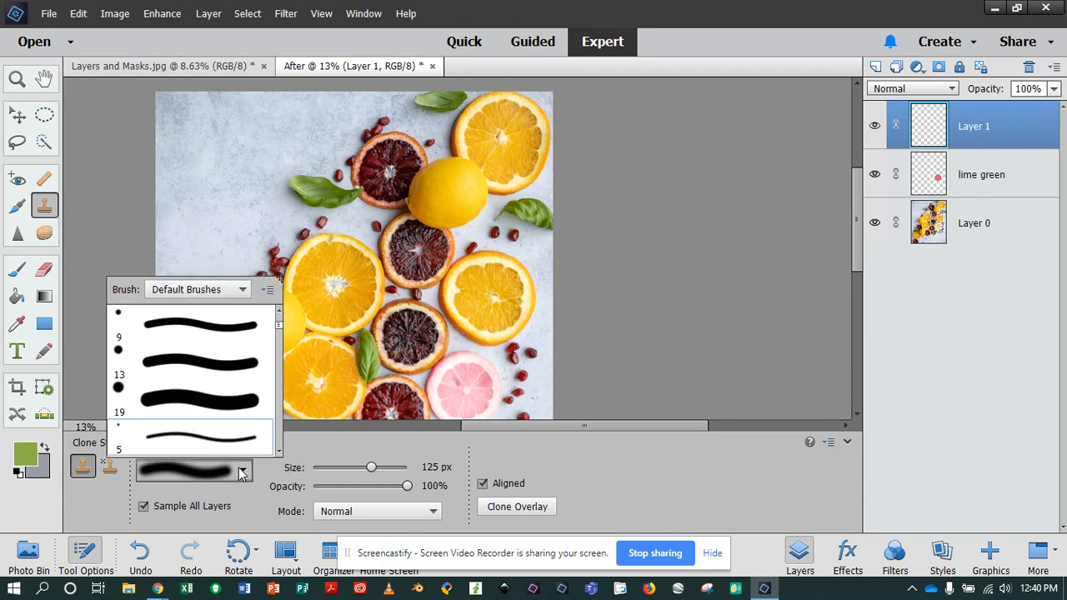
{"action": "scroll", "coordinate": [208, 379], "scroll_direction": "down", "scroll_amount": 4}
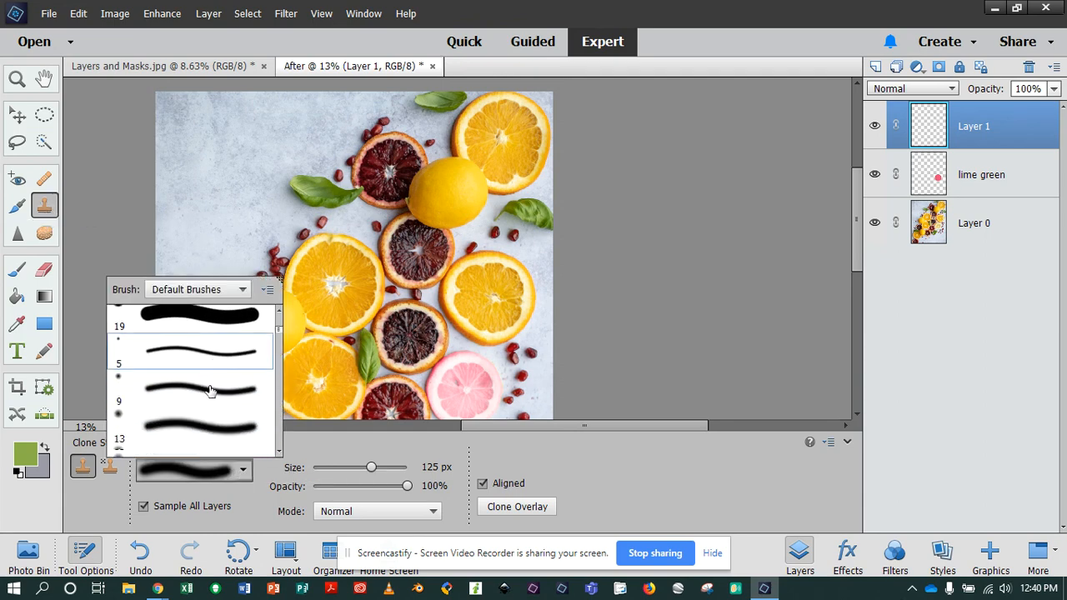
{"action": "left_click", "coordinate": [188, 364]}
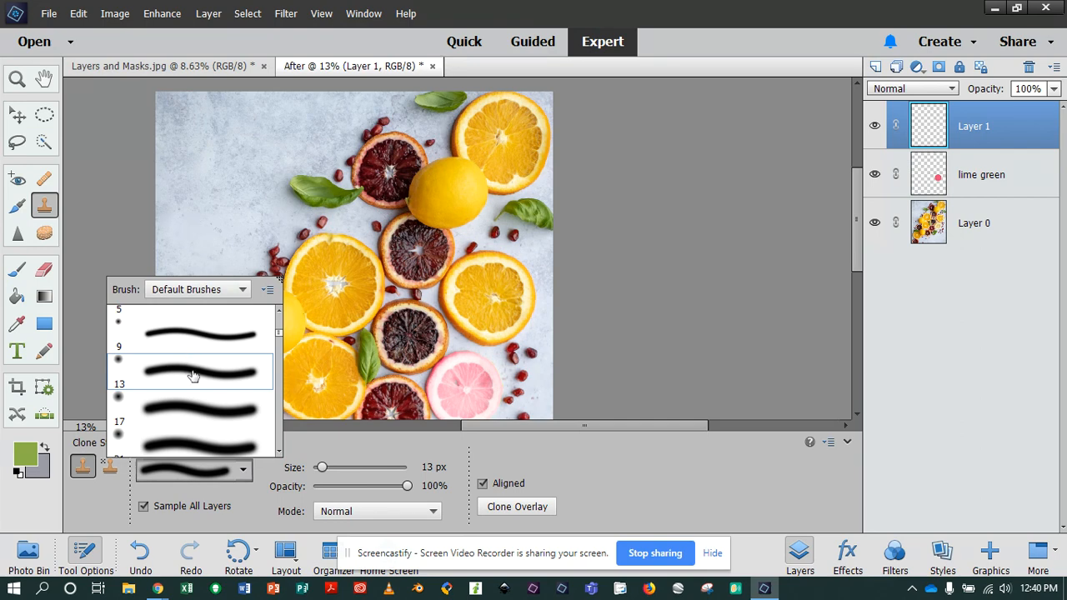
{"action": "left_click", "coordinate": [176, 404]}
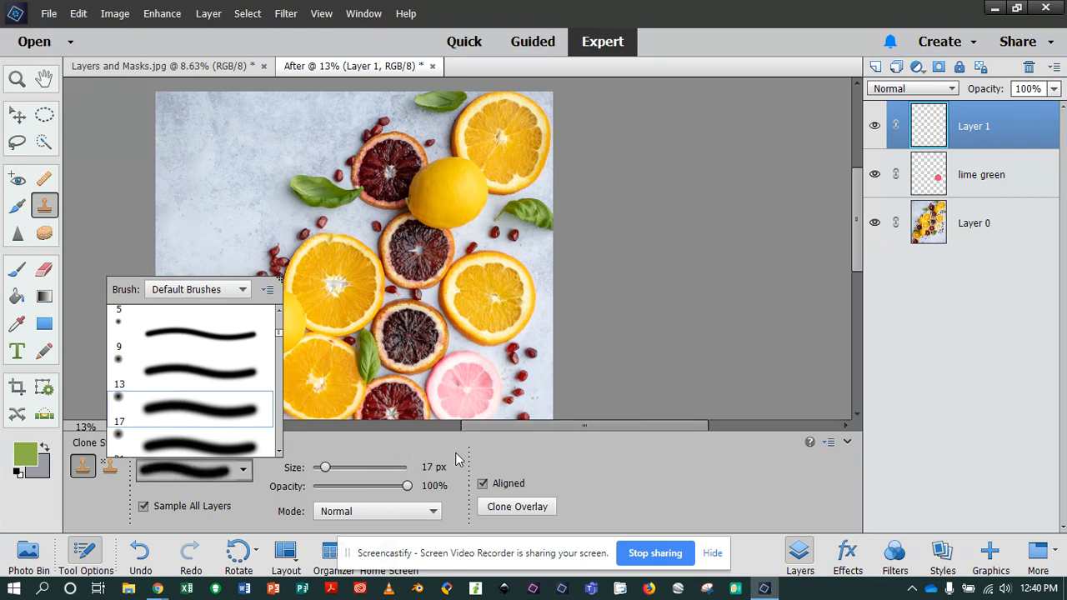
{"action": "left_click", "coordinate": [570, 456]}
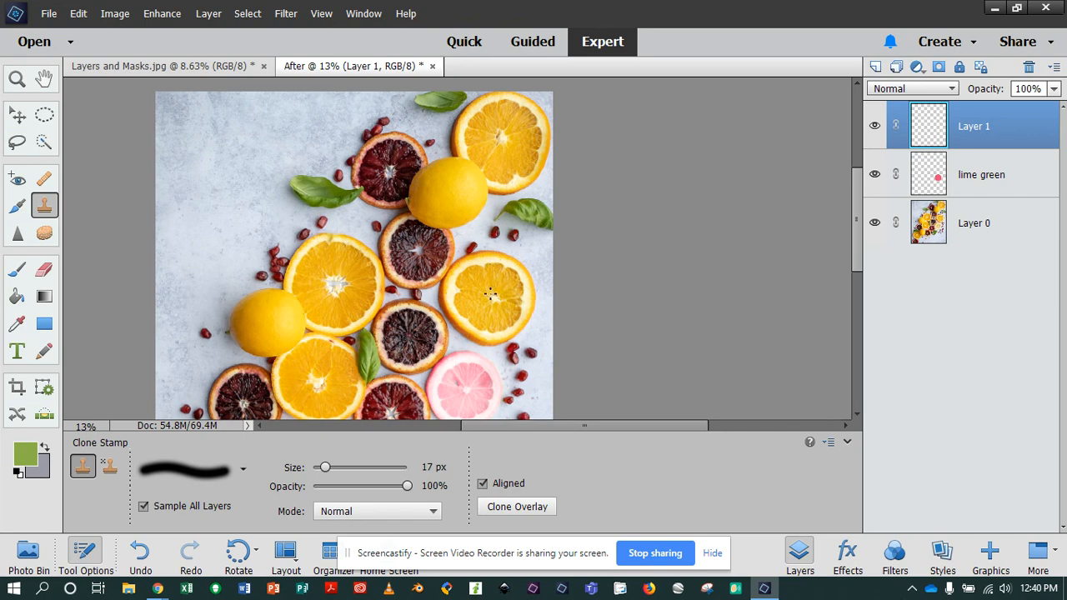
Step: Enlarge the Clone Stamp brush to 400 px and sample the center of the orange slice above the pink slice as the clone source
{"action": "key", "text": "bracketright"}
{"action": "key", "text": "bracketright"}
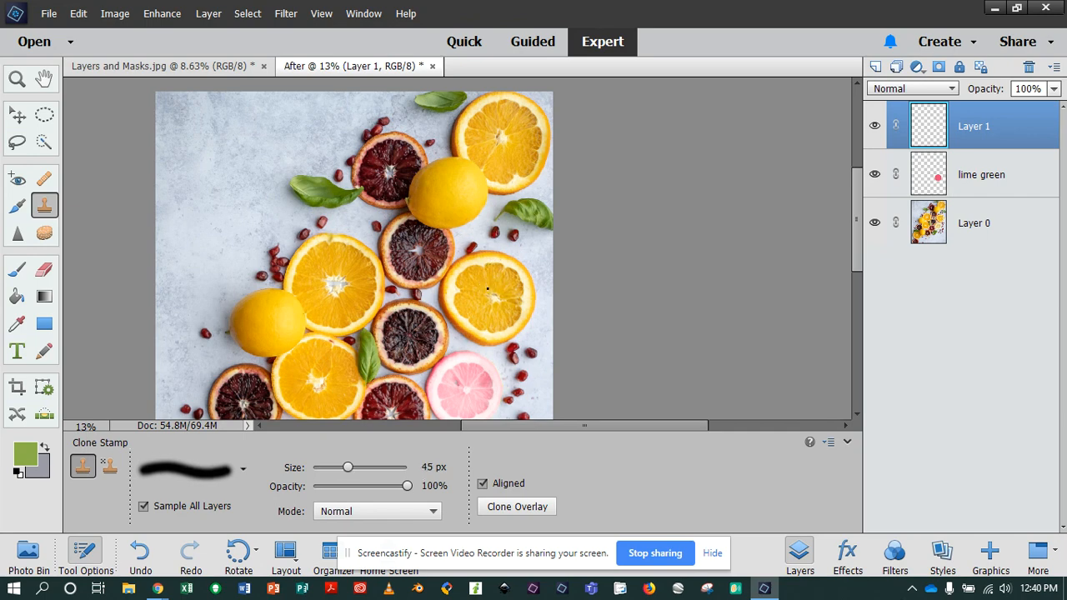
{"action": "key", "text": "bracketright"}
{"action": "key", "text": "bracketright"}
{"action": "key", "text": "bracketright"}
{"action": "key", "text": "bracketright"}
{"action": "key", "text": "bracketright"}
{"action": "key", "text": "alt"}
{"action": "key", "text": "alt"}
{"action": "left_click", "coordinate": [489, 295], "text": "alt"}
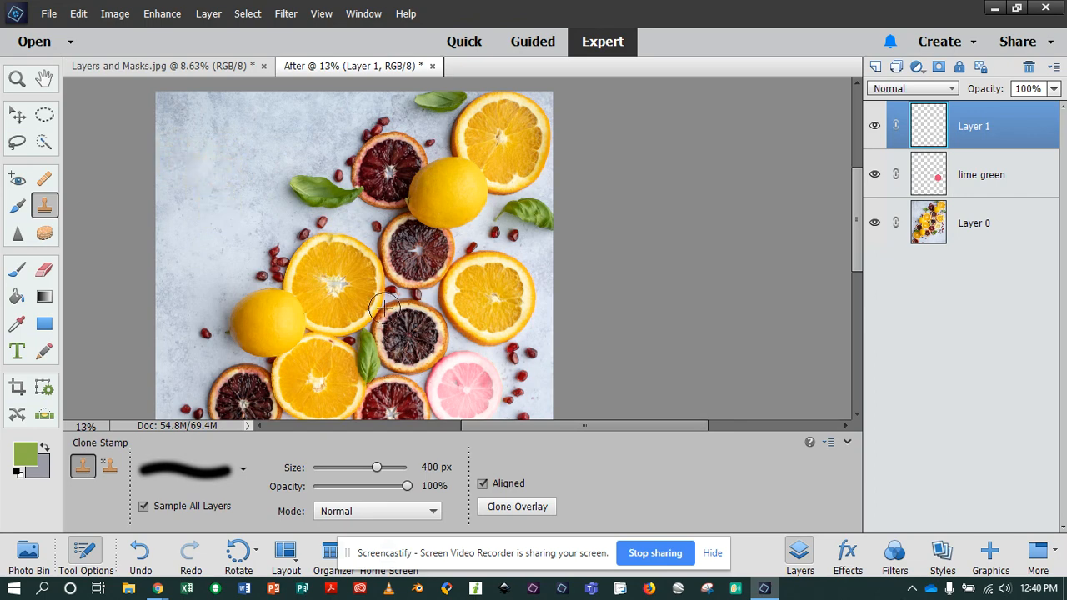
Step: Review the Clone Overlay settings and paint a copy of the sampled orange slice onto the photo's empty upper-left background
{"action": "left_click", "coordinate": [516, 506]}
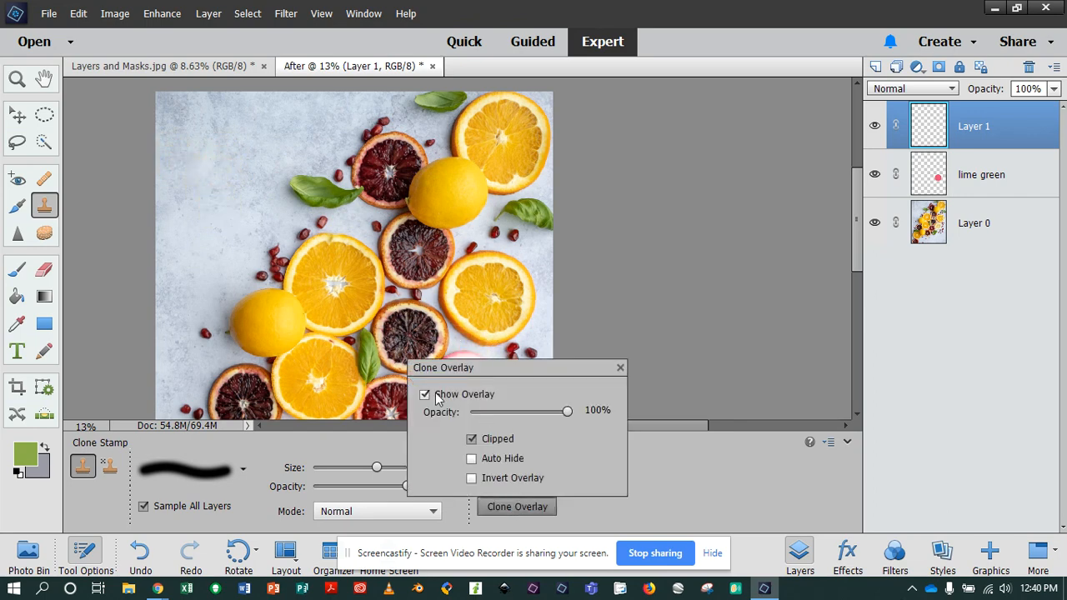
{"action": "left_click", "coordinate": [620, 368]}
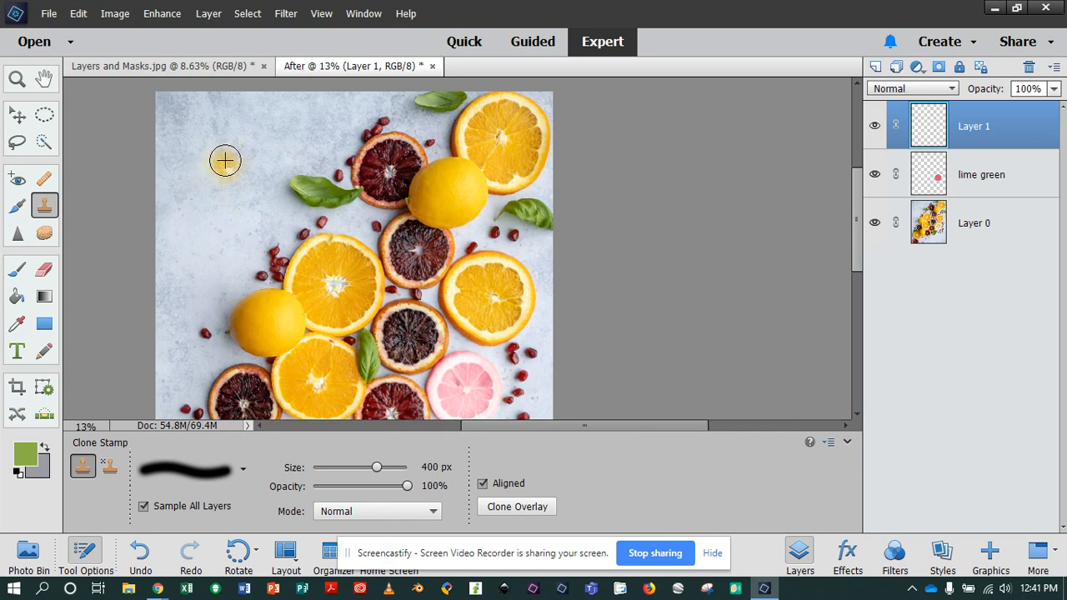
{"action": "mouse_move", "coordinate": [230, 160]}
{"action": "left_mouse_down"}
{"action": "mouse_move", "coordinate": [214, 175]}
{"action": "mouse_move", "coordinate": [248, 169]}
{"action": "mouse_move", "coordinate": [230, 145]}
{"action": "mouse_move", "coordinate": [200, 159]}
{"action": "mouse_move", "coordinate": [224, 190]}
{"action": "mouse_move", "coordinate": [242, 188]}
{"action": "mouse_move", "coordinate": [260, 166]}
{"action": "mouse_move", "coordinate": [253, 132]}
{"action": "mouse_move", "coordinate": [215, 129]}
{"action": "mouse_move", "coordinate": [196, 149]}
{"action": "mouse_move", "coordinate": [208, 185]}
{"action": "mouse_move", "coordinate": [239, 200]}
{"action": "mouse_move", "coordinate": [263, 172]}
{"action": "mouse_move", "coordinate": [245, 136]}
{"action": "mouse_move", "coordinate": [214, 143]}
{"action": "mouse_move", "coordinate": [236, 173]}
{"action": "left_mouse_up"}
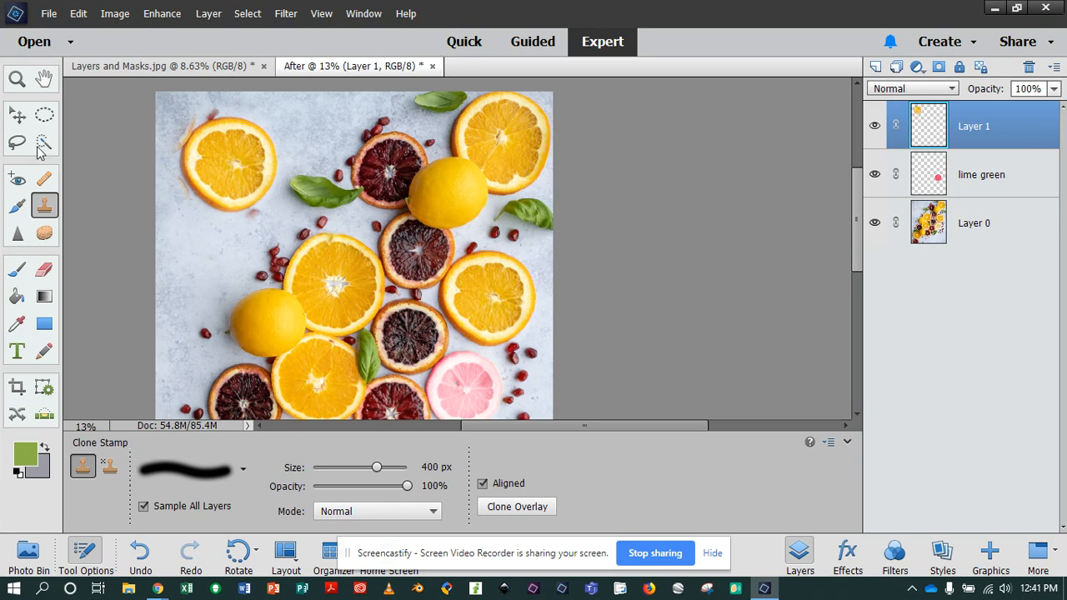
Step: Scale the cloned orange slice down slightly and reposition it within the photo's empty upper-left area
{"action": "left_click", "coordinate": [16, 116]}
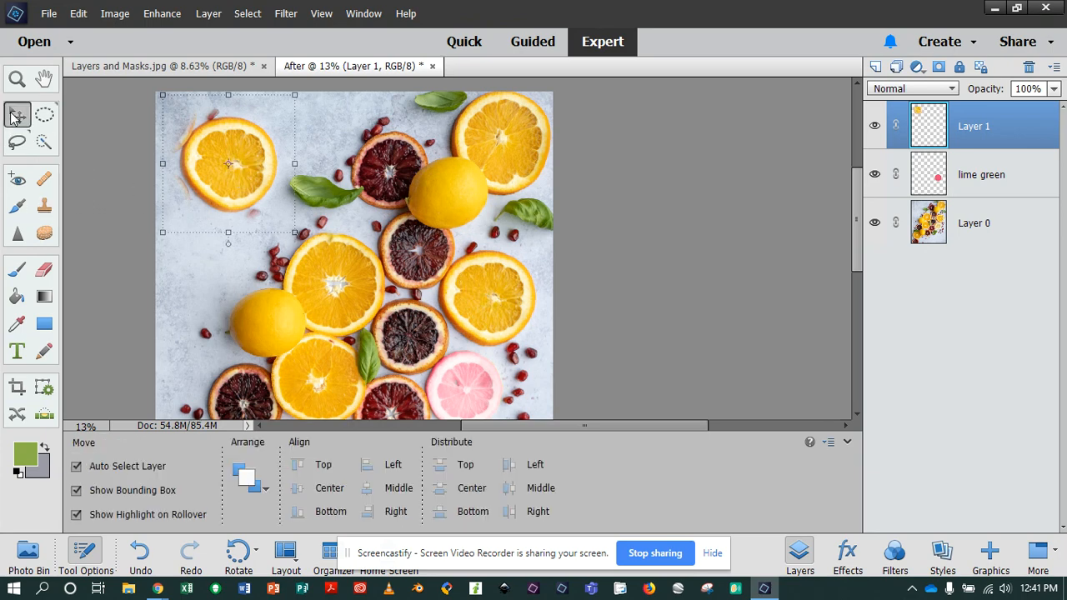
{"action": "mouse_move", "coordinate": [228, 158]}
{"action": "left_mouse_down"}
{"action": "mouse_move", "coordinate": [243, 158]}
{"action": "mouse_move", "coordinate": [214, 165]}
{"action": "mouse_move", "coordinate": [224, 167]}
{"action": "left_mouse_up"}
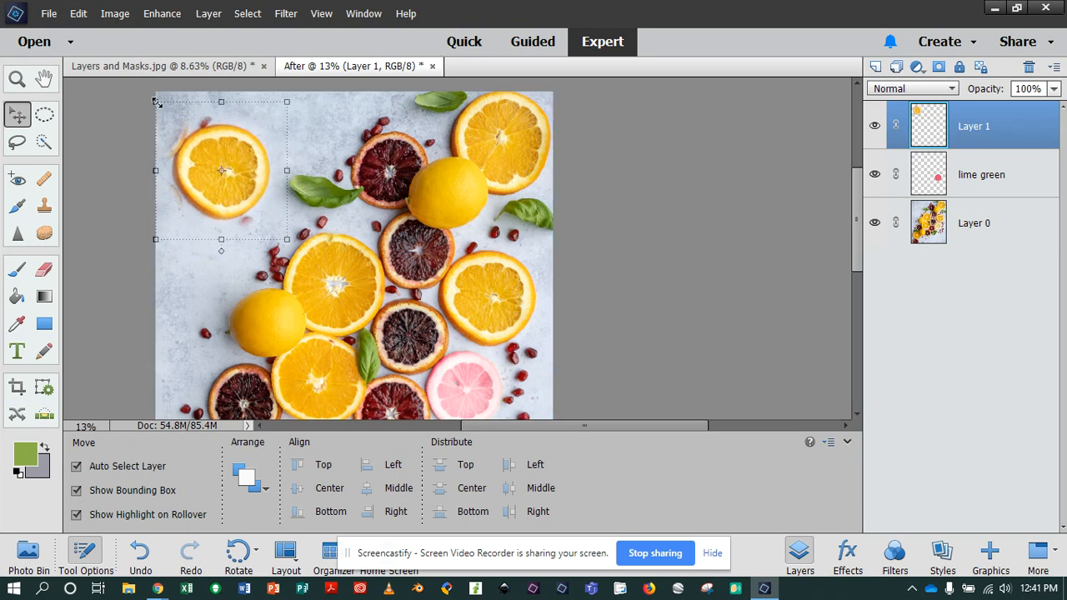
{"action": "left_click", "coordinate": [177, 113]}
{"action": "left_click_drag", "start_coordinate": [178, 112], "coordinate": [195, 119]}
{"action": "left_click_drag", "start_coordinate": [246, 174], "coordinate": [249, 165]}
{"action": "left_click", "coordinate": [235, 259]}
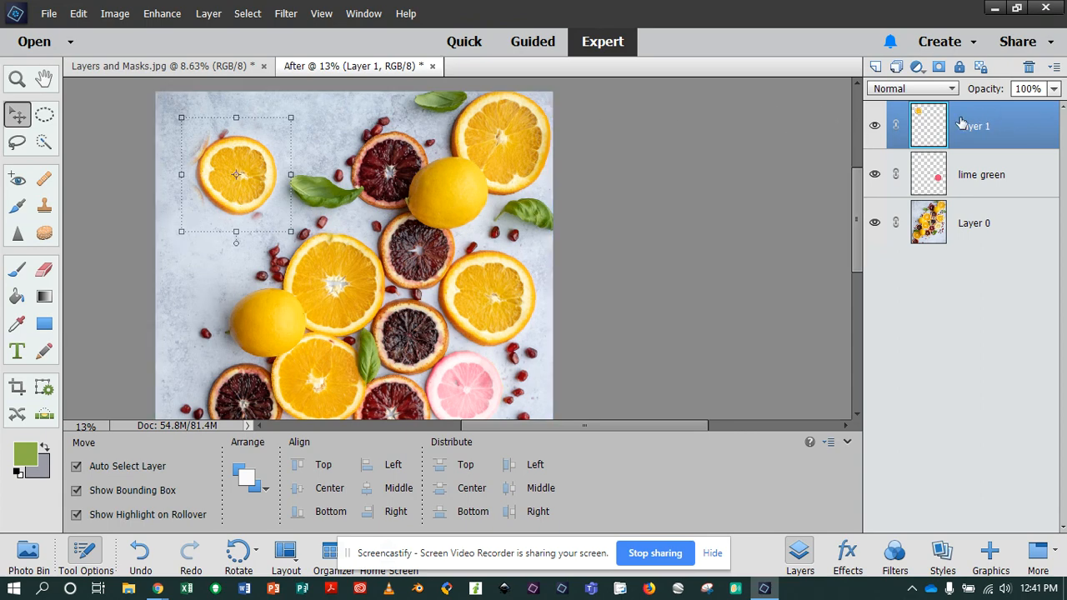
Step: Move the cloned orange slice slightly down and left and add a layer mask to Layer 1, keeping black as the foreground color
{"action": "left_click_drag", "start_coordinate": [240, 174], "coordinate": [237, 194]}
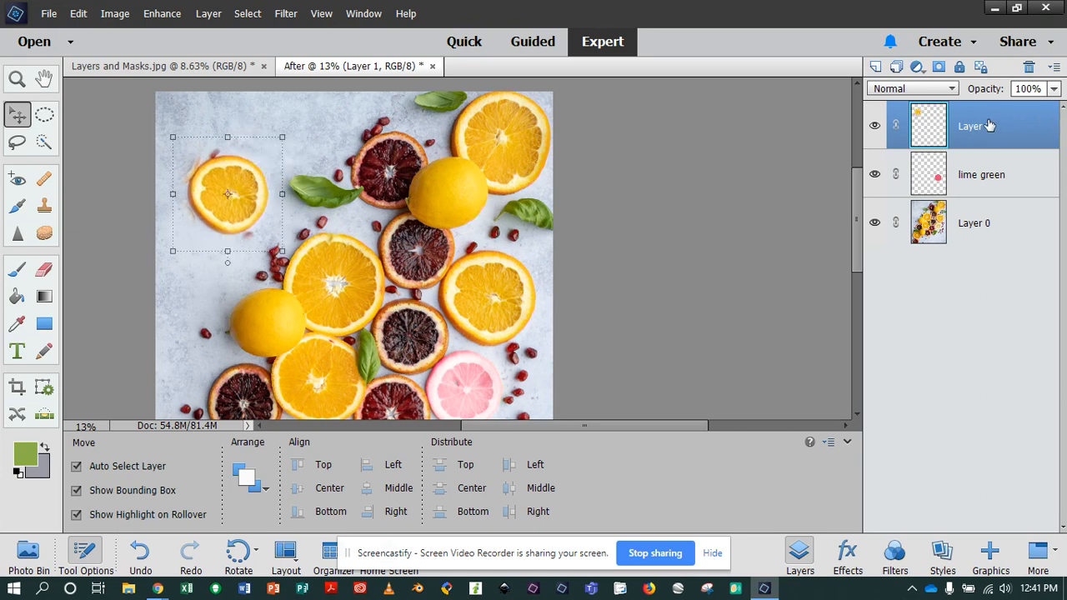
{"action": "left_click", "coordinate": [938, 68]}
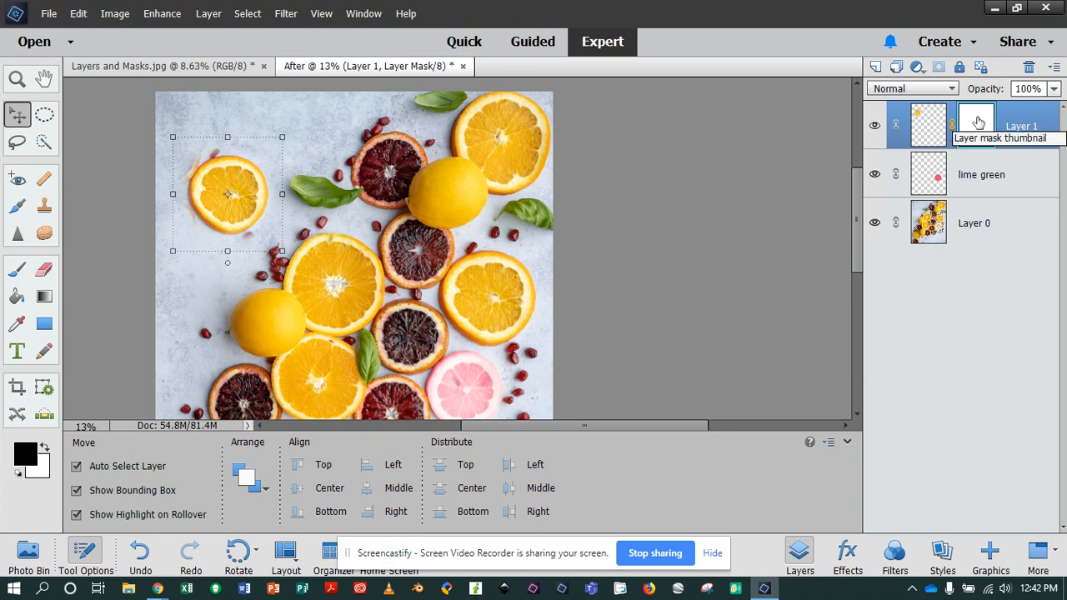
{"action": "left_click", "coordinate": [44, 447]}
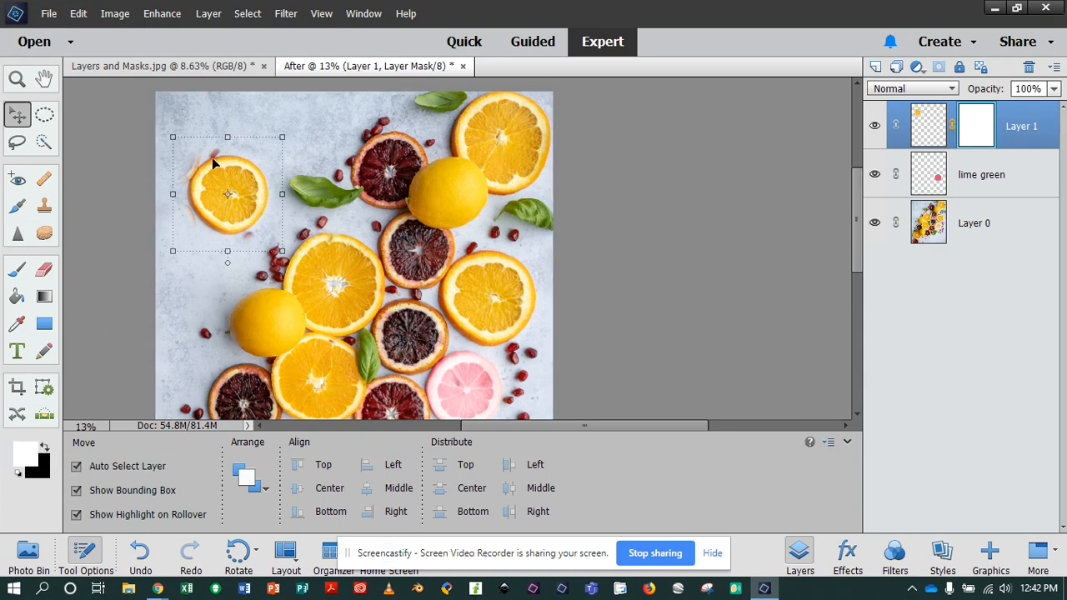
{"action": "left_click", "coordinate": [44, 449]}
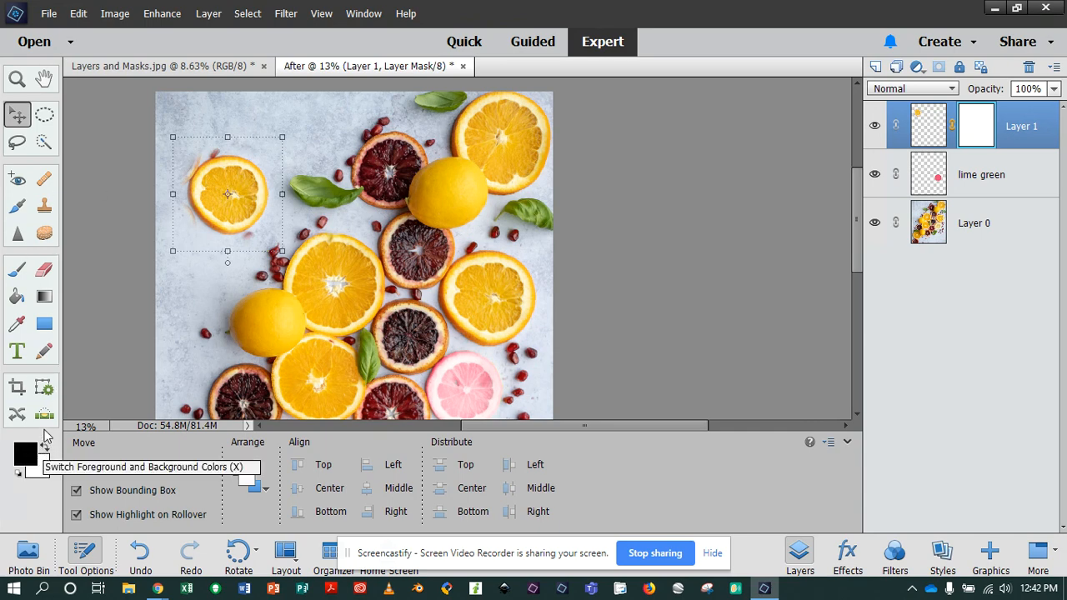
Step: Paint black on Layer 1's mask with the 250 px Brush at 100% opacity to hide the cloned residue beside and below the slice
{"action": "left_click", "coordinate": [18, 268]}
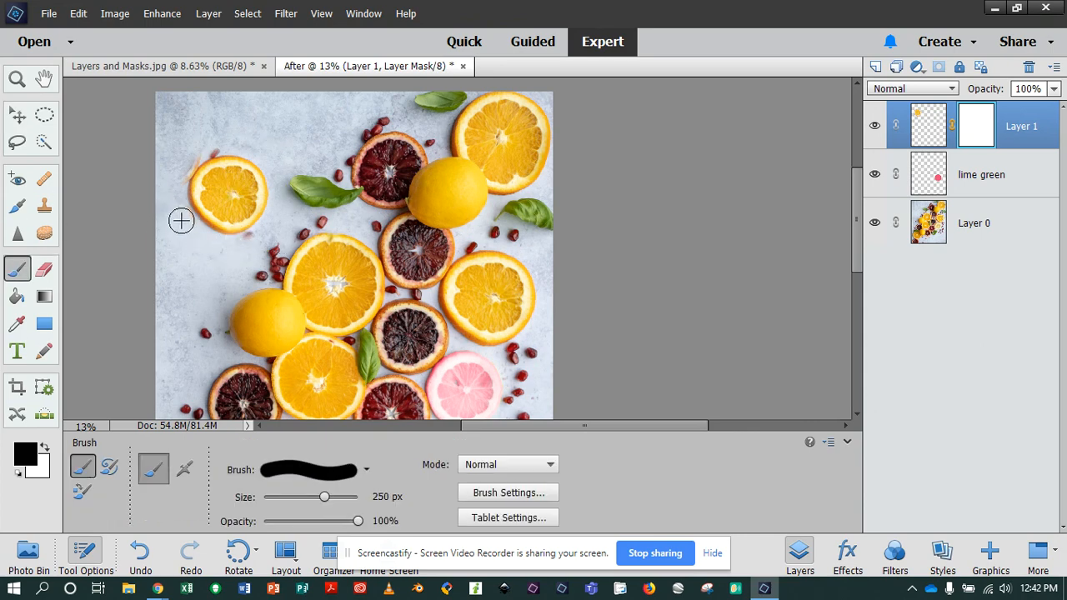
{"action": "left_click", "coordinate": [928, 125]}
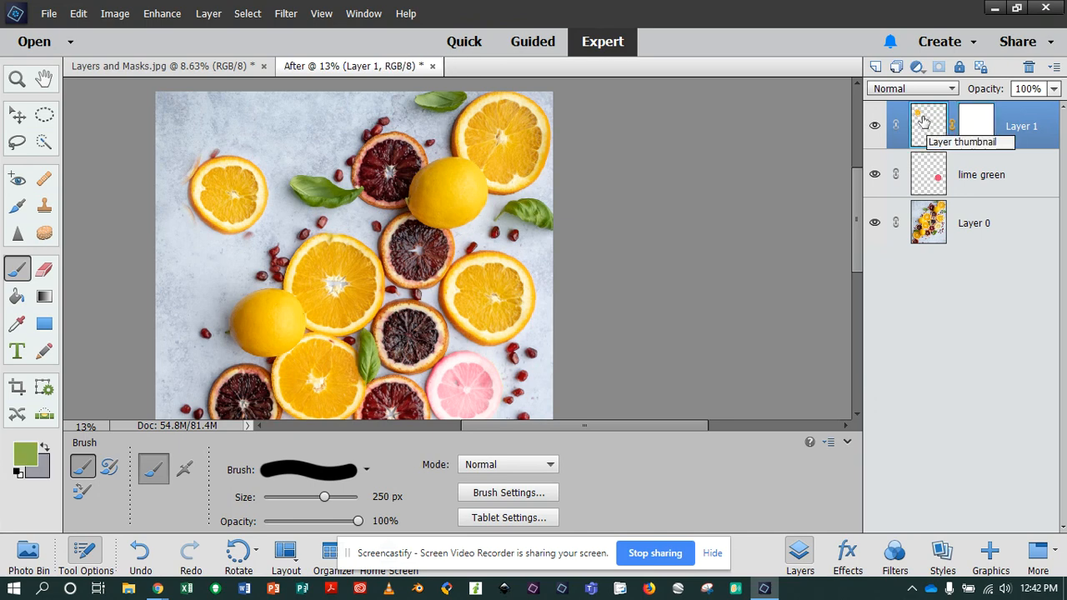
{"action": "left_click", "coordinate": [971, 125]}
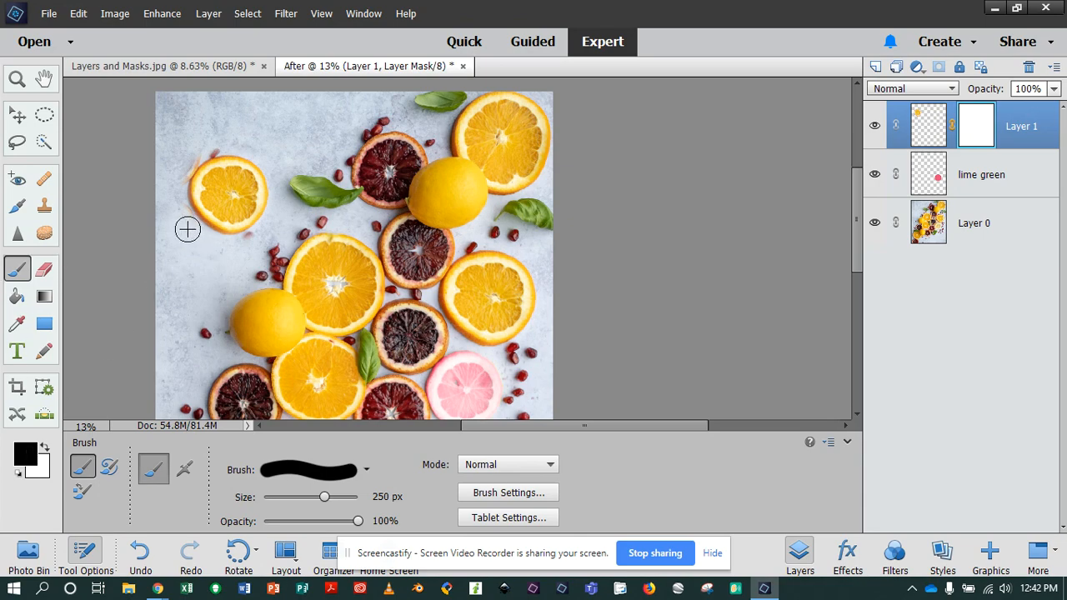
{"action": "scroll", "coordinate": [187, 214], "scroll_direction": "up", "scroll_amount": 2}
{"action": "scroll", "coordinate": [187, 213], "scroll_direction": "up", "scroll_amount": 2}
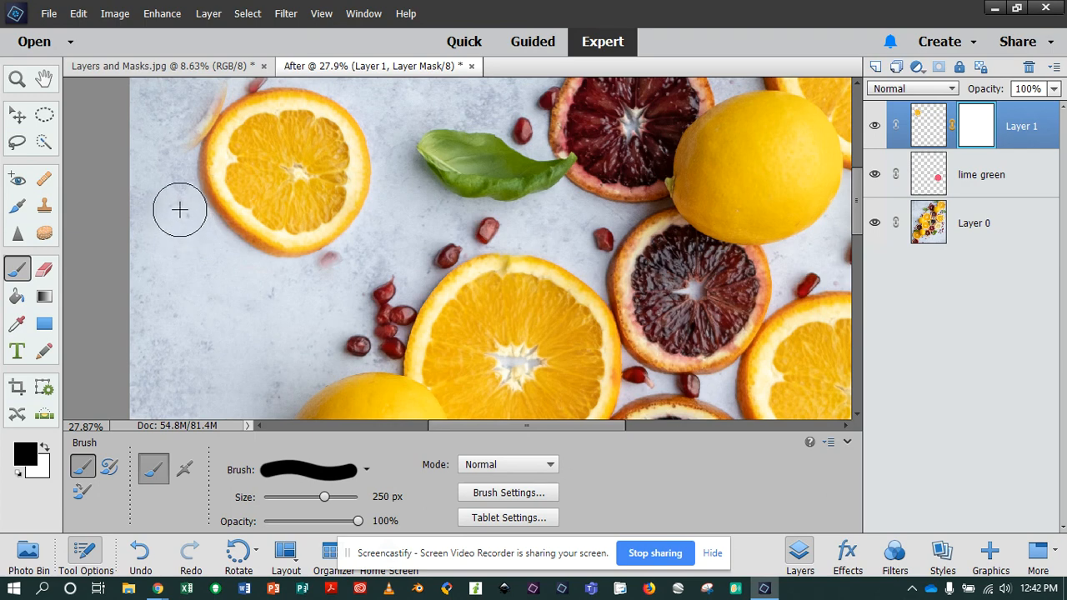
{"action": "left_click_drag", "start_coordinate": [175, 203], "coordinate": [205, 245]}
{"action": "left_click_drag", "start_coordinate": [350, 293], "coordinate": [331, 278]}
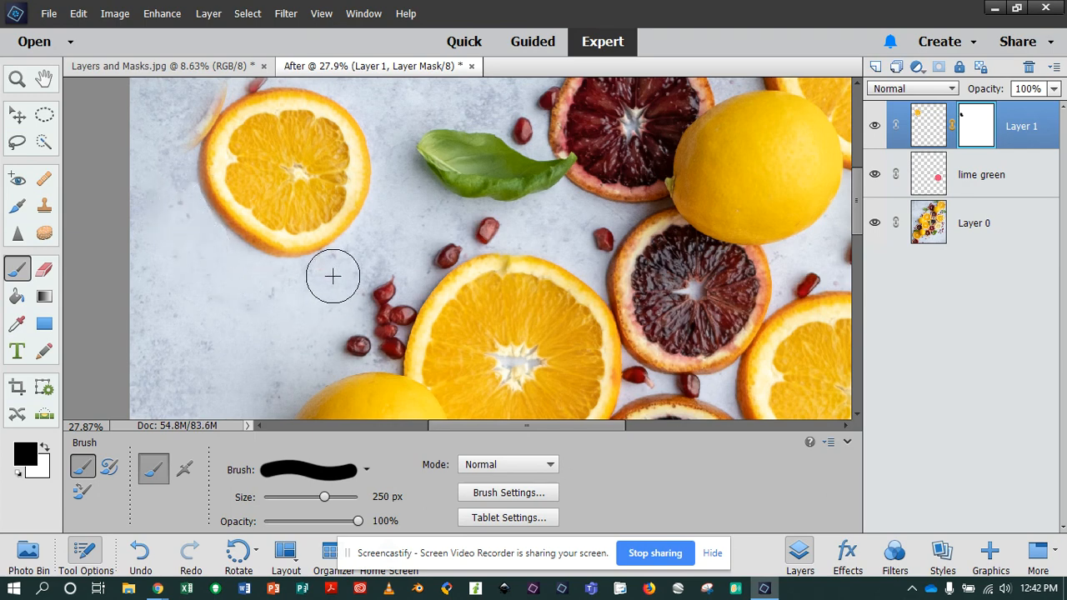
Step: Mask out the stray seed above the cloned slice and its upper-left smear, lowering the brush opacity to 50% for the smear
{"action": "scroll", "coordinate": [279, 238], "scroll_direction": "up", "scroll_amount": 3}
{"action": "left_click_drag", "start_coordinate": [253, 202], "coordinate": [241, 207]}
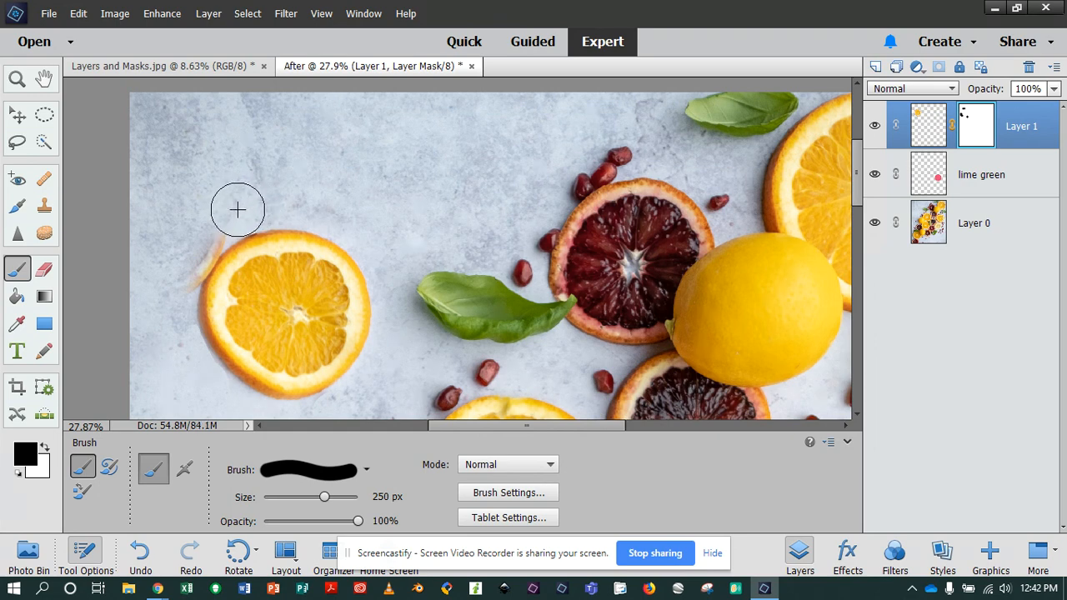
{"action": "left_click_drag", "start_coordinate": [320, 520], "coordinate": [310, 521]}
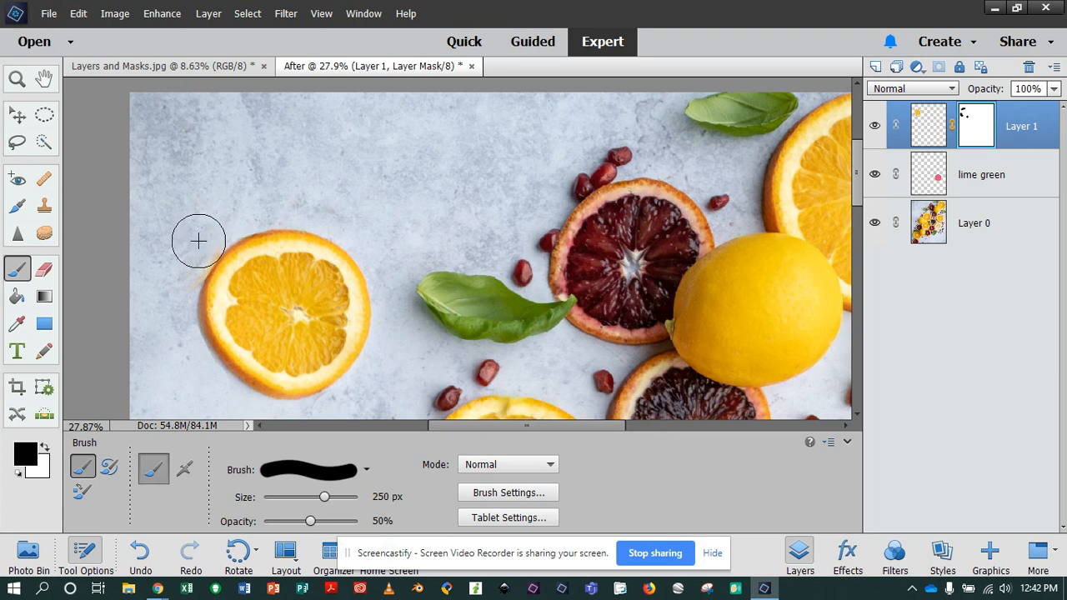
{"action": "left_click_drag", "start_coordinate": [187, 259], "coordinate": [210, 229]}
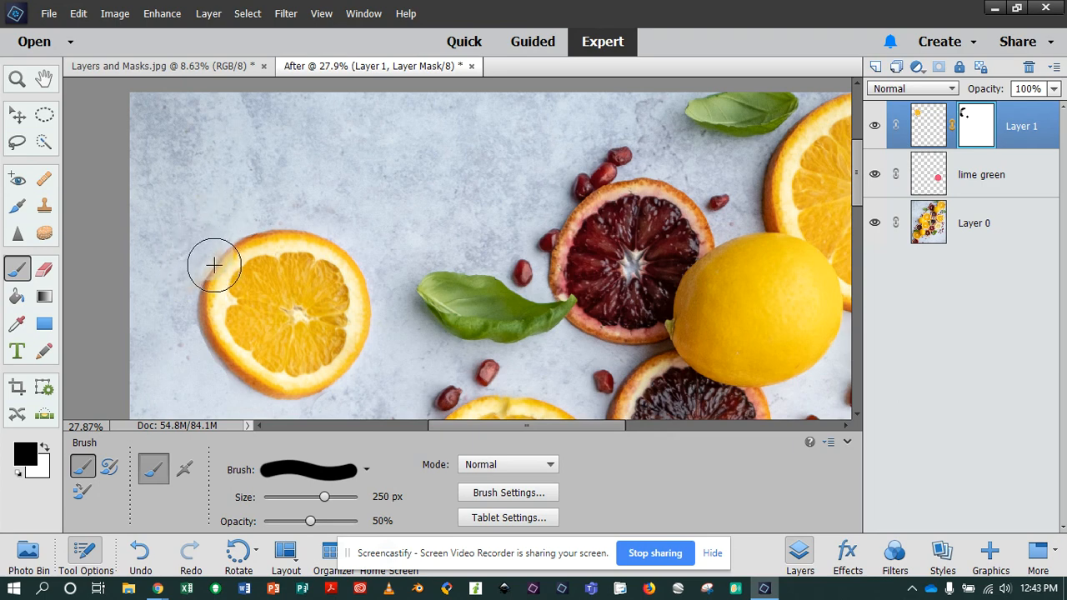
Step: Paint white on the mask to restore the cloned slice's upper-left rim, raising the brush opacity from 50% to 99%
{"action": "left_click", "coordinate": [44, 447]}
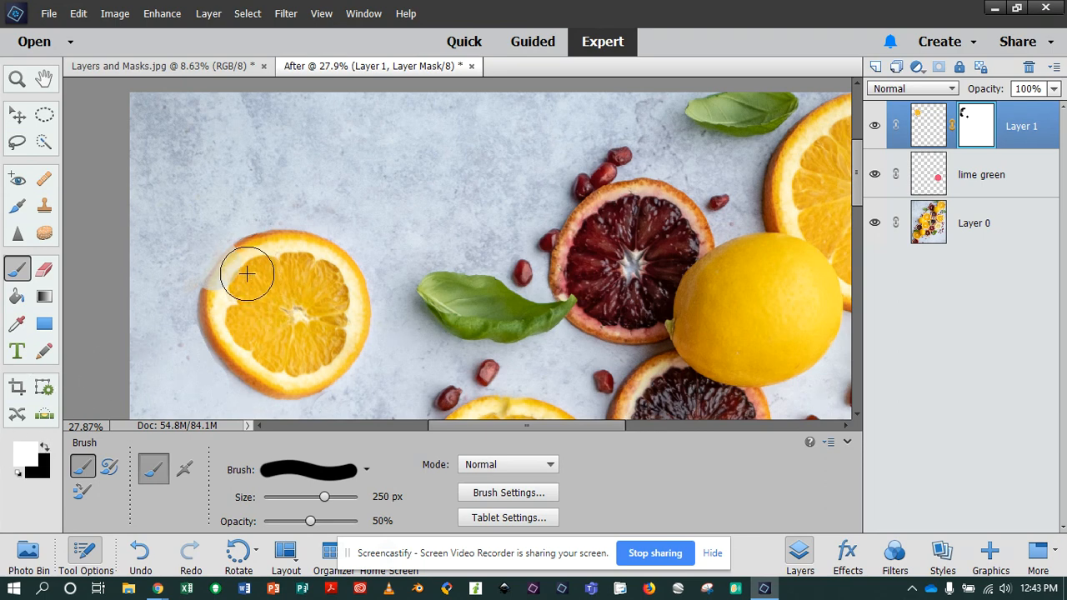
{"action": "left_click_drag", "start_coordinate": [225, 296], "coordinate": [241, 274]}
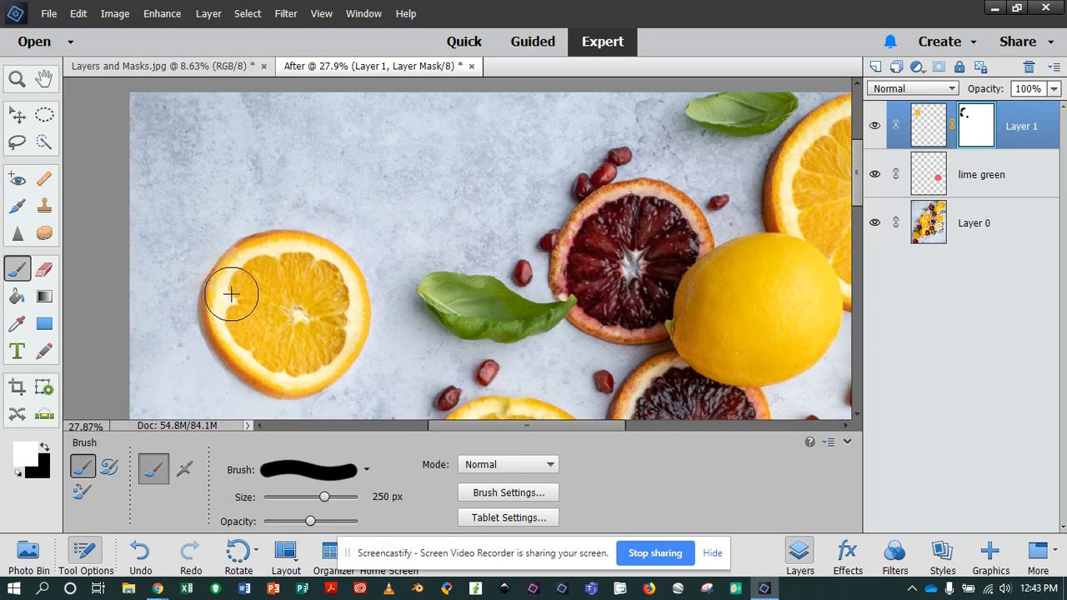
{"action": "left_click_drag", "start_coordinate": [324, 522], "coordinate": [357, 520]}
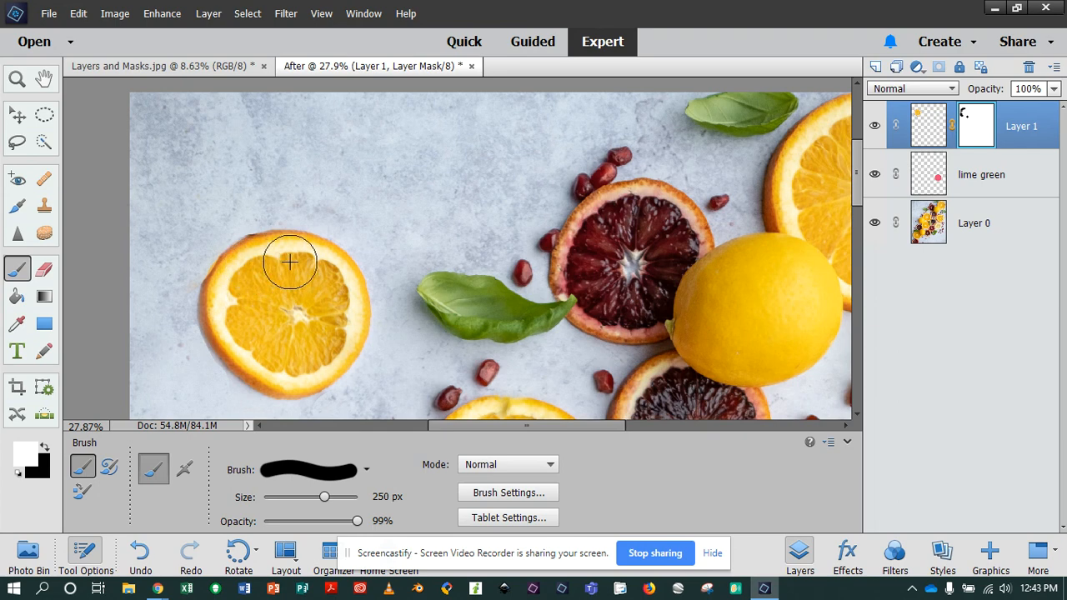
Step: Set the mask brush to a white foreground color and reduce its size to 100 px
{"action": "left_click", "coordinate": [45, 447]}
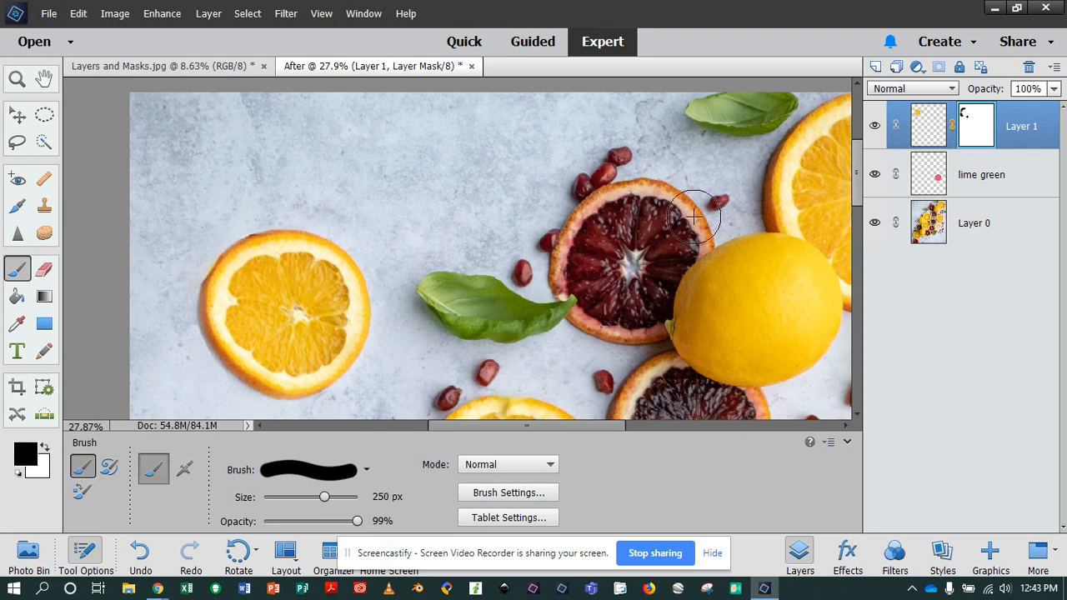
{"action": "scroll", "coordinate": [381, 215], "scroll_direction": "down", "scroll_amount": 2}
{"action": "scroll", "coordinate": [382, 215], "scroll_direction": "down", "scroll_amount": 3}
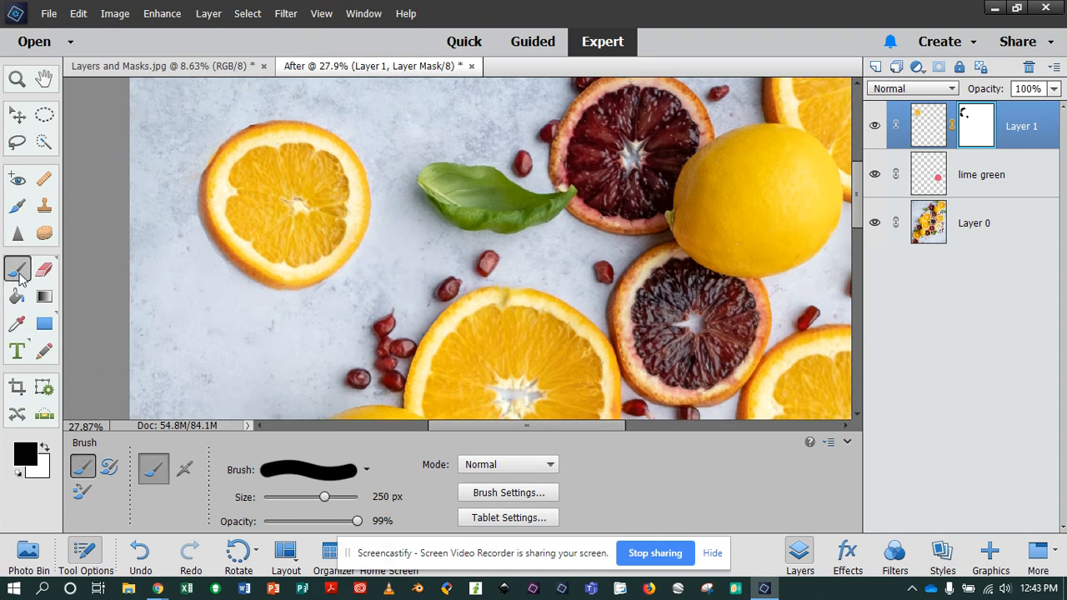
{"action": "left_click", "coordinate": [45, 447]}
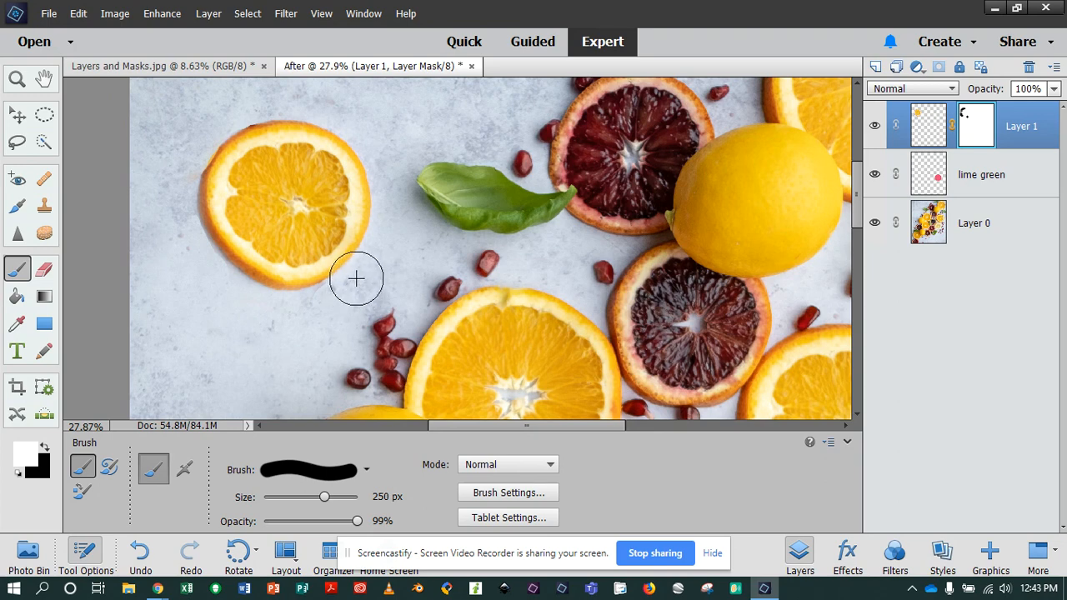
{"action": "key", "text": "bracketleft"}
{"action": "key", "text": "bracketleft"}
{"action": "key", "text": "bracketleft"}
{"action": "key", "text": "bracketleft"}
{"action": "key", "text": "bracketleft"}
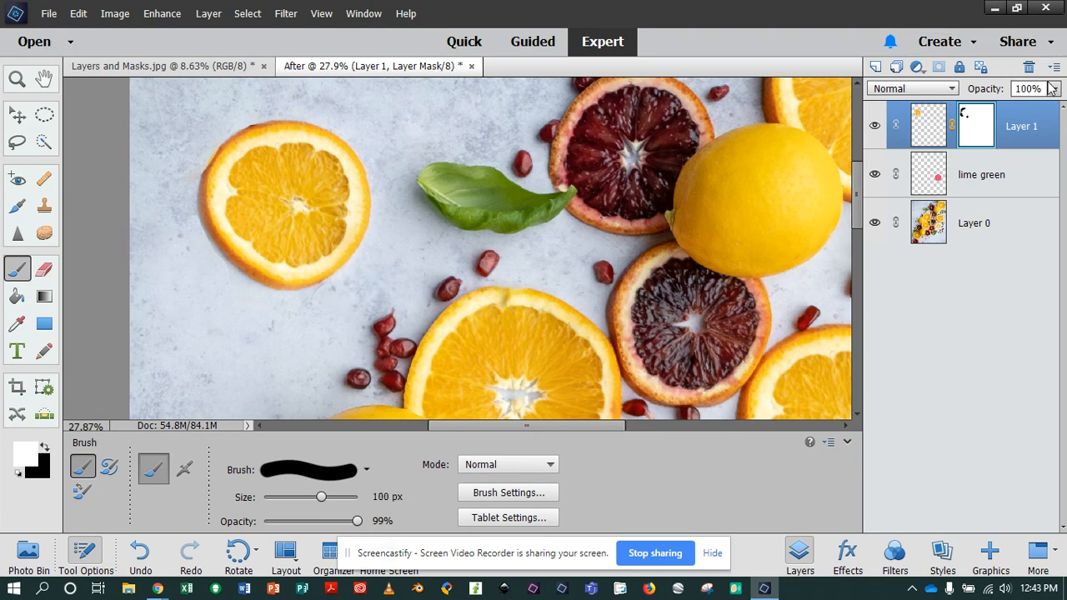
Step: Examine Layer 1's opacity slider, toggle the layer's visibility off and on, and compare the cloned slice with the original photo area
{"action": "left_click", "coordinate": [1054, 91]}
{"action": "mouse_move", "coordinate": [1046, 108]}
{"action": "left_mouse_down"}
{"action": "mouse_move", "coordinate": [1025, 111]}
{"action": "mouse_move", "coordinate": [1061, 119]}
{"action": "left_mouse_up"}
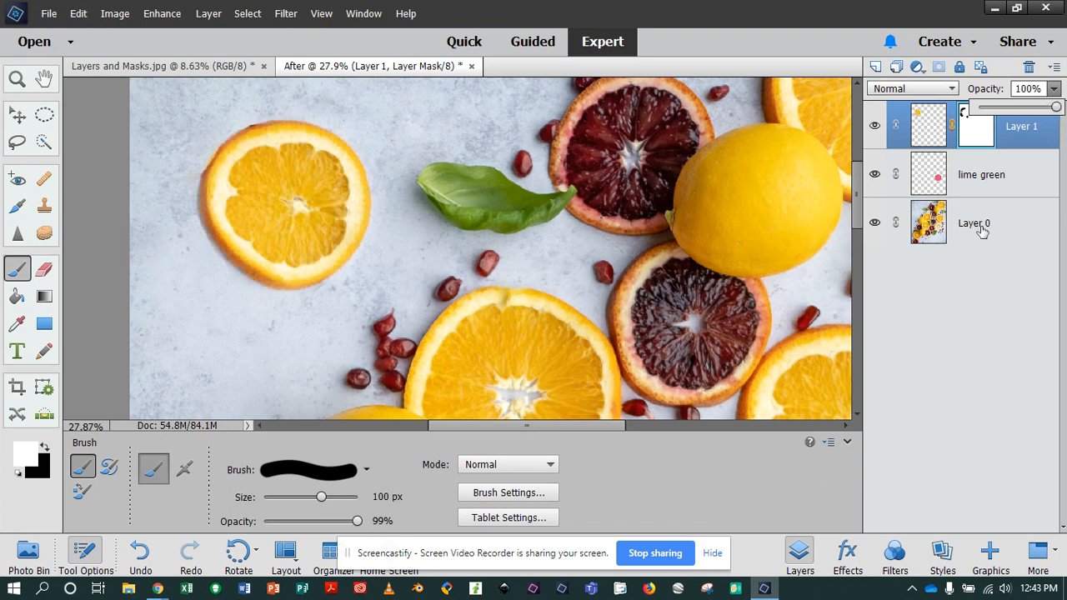
{"action": "left_click", "coordinate": [875, 126]}
{"action": "left_click", "coordinate": [875, 126]}
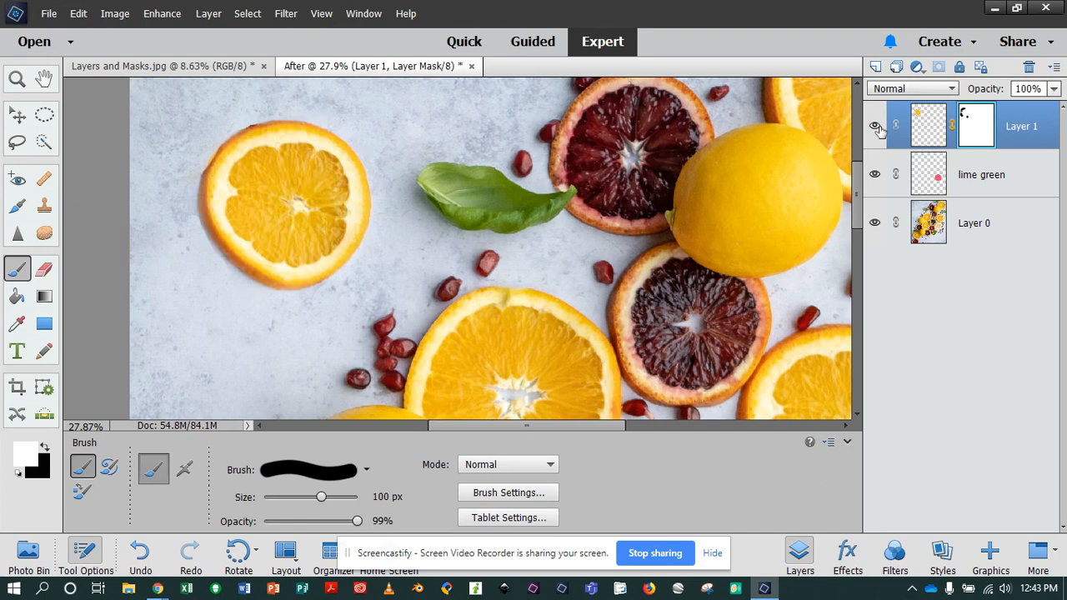
{"action": "scroll", "coordinate": [742, 327], "scroll_direction": "down", "scroll_amount": 2}
{"action": "scroll", "coordinate": [743, 327], "scroll_direction": "down", "scroll_amount": 2}
{"action": "scroll", "coordinate": [567, 382], "scroll_direction": "right", "scroll_amount": 6}
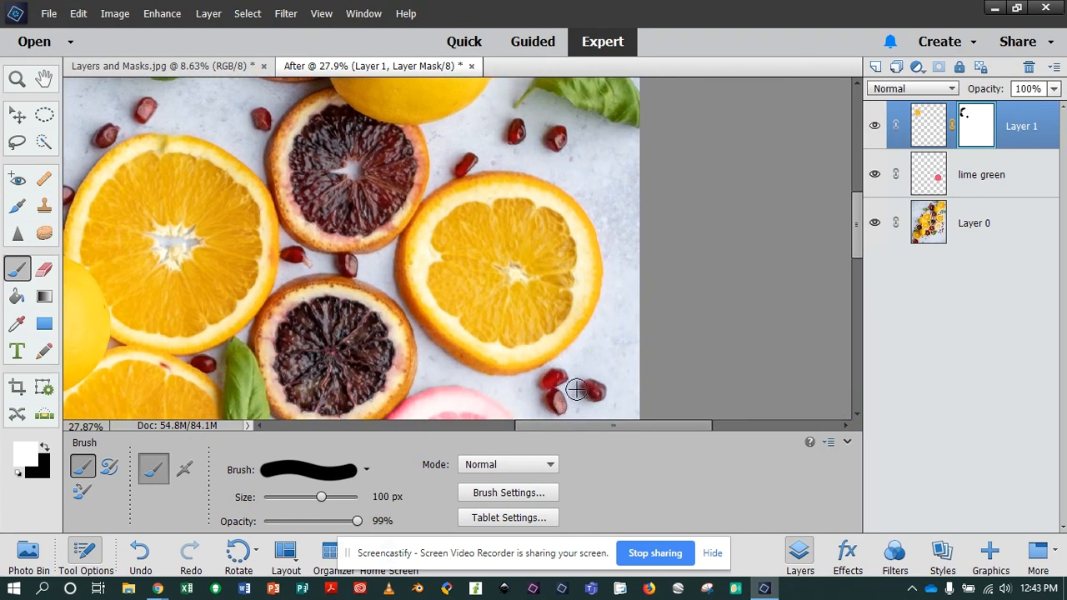
{"action": "left_click_drag", "start_coordinate": [575, 426], "coordinate": [503, 415]}
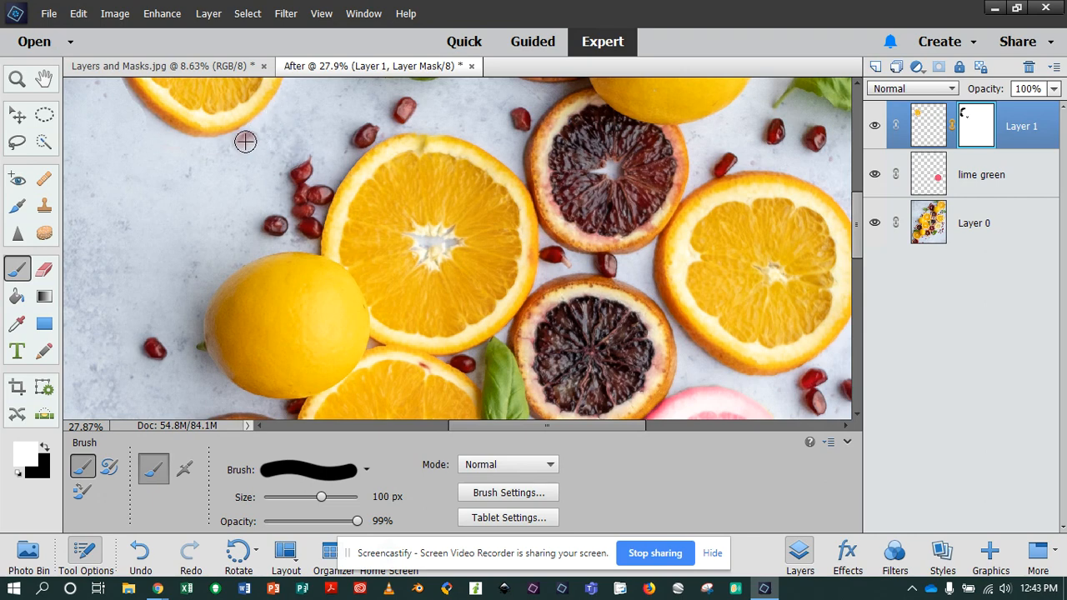
Step: Reveal the masked seed below the cloned slice with white on the mask and hide it again with black
{"action": "scroll", "coordinate": [269, 89], "scroll_direction": "up", "scroll_amount": 2}
{"action": "scroll", "coordinate": [258, 239], "scroll_direction": "up", "scroll_amount": 2}
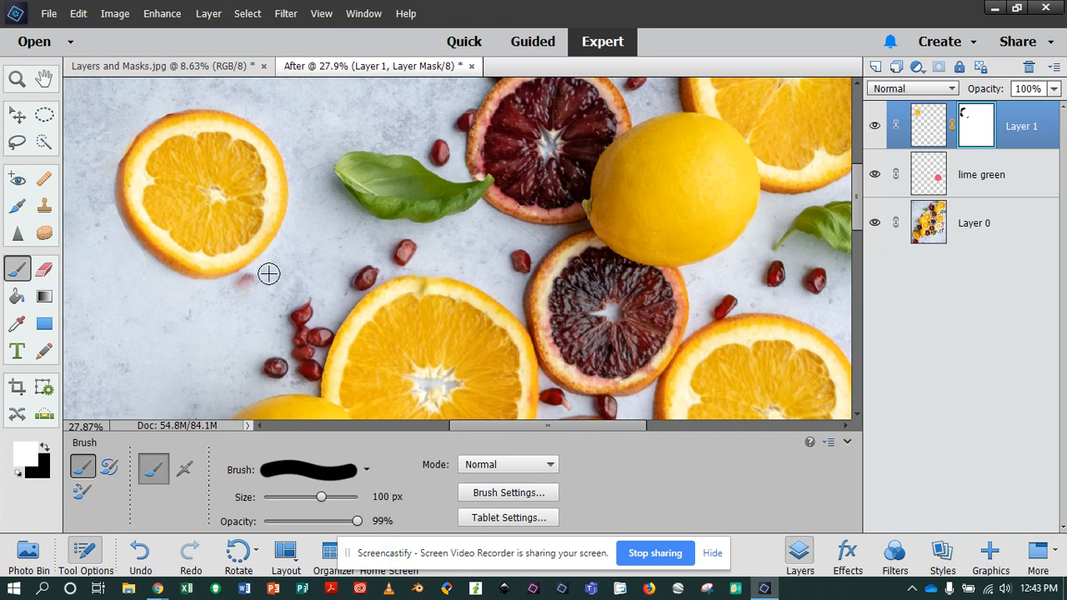
{"action": "scroll", "coordinate": [300, 223], "scroll_direction": "down", "scroll_amount": 2}
{"action": "scroll", "coordinate": [307, 217], "scroll_direction": "down", "scroll_amount": 3}
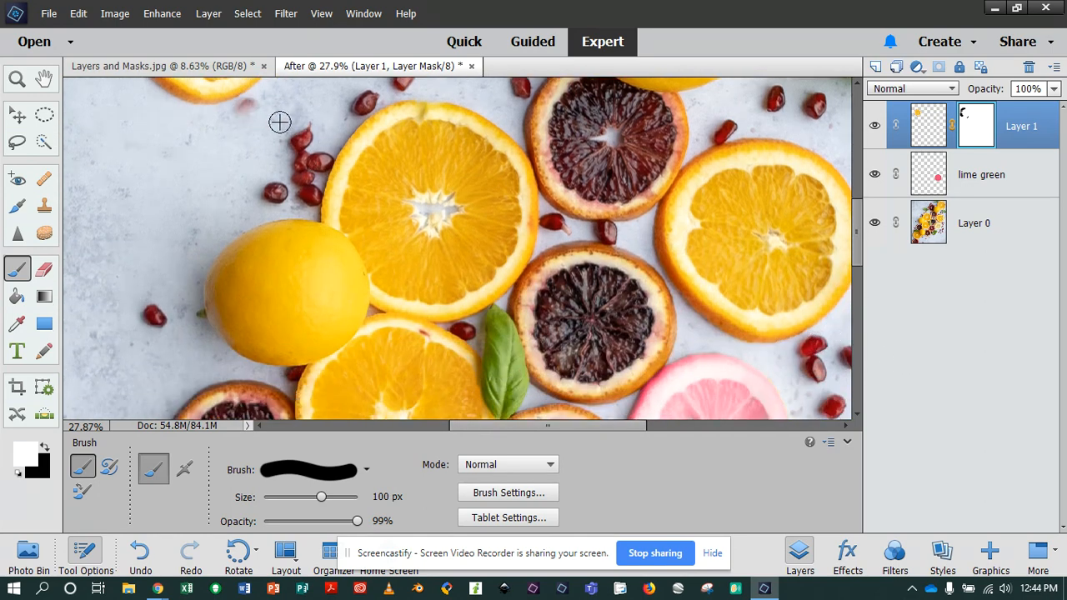
{"action": "scroll", "coordinate": [279, 120], "scroll_direction": "up", "scroll_amount": 4}
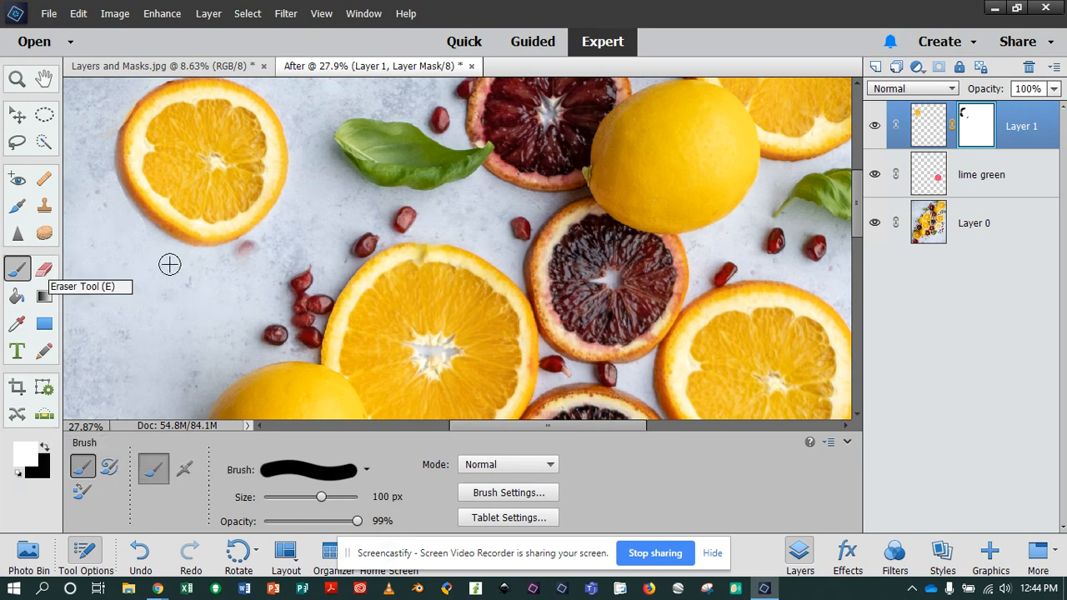
{"action": "left_click", "coordinate": [46, 448]}
{"action": "left_click_drag", "start_coordinate": [248, 253], "coordinate": [247, 251]}
{"action": "scroll", "coordinate": [250, 245], "scroll_direction": "up", "scroll_amount": 2}
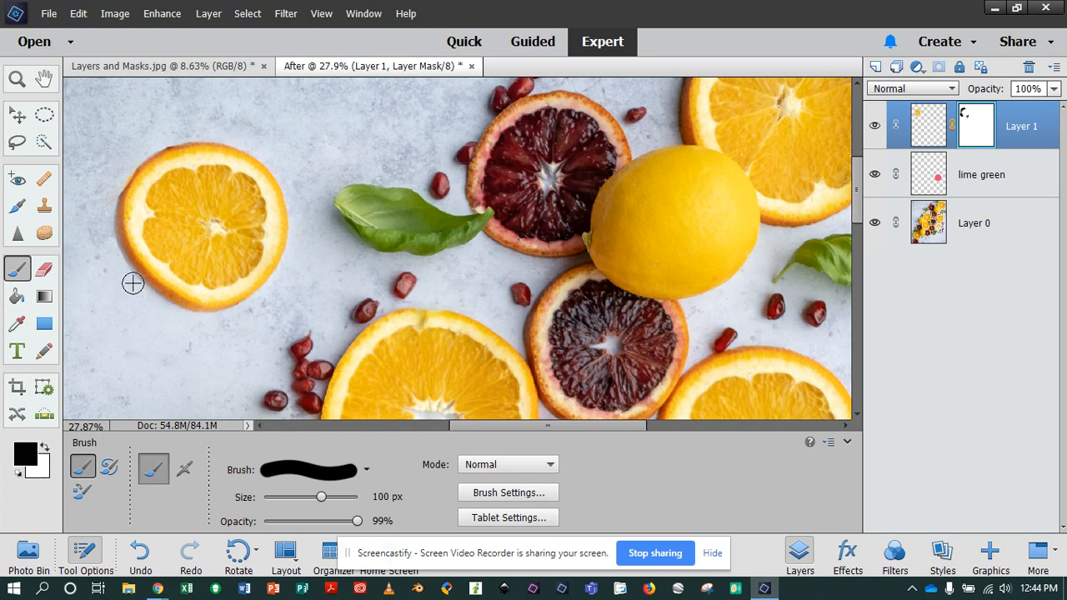
Step: Paint white on Layer 1's mask to bring back the hidden seed above the cloned slice
{"action": "left_click", "coordinate": [47, 448]}
{"action": "mouse_move", "coordinate": [186, 143]}
{"action": "left_mouse_down"}
{"action": "mouse_move", "coordinate": [162, 133]}
{"action": "mouse_move", "coordinate": [169, 126]}
{"action": "mouse_move", "coordinate": [169, 138]}
{"action": "mouse_move", "coordinate": [186, 136]}
{"action": "mouse_move", "coordinate": [159, 141]}
{"action": "left_mouse_up"}
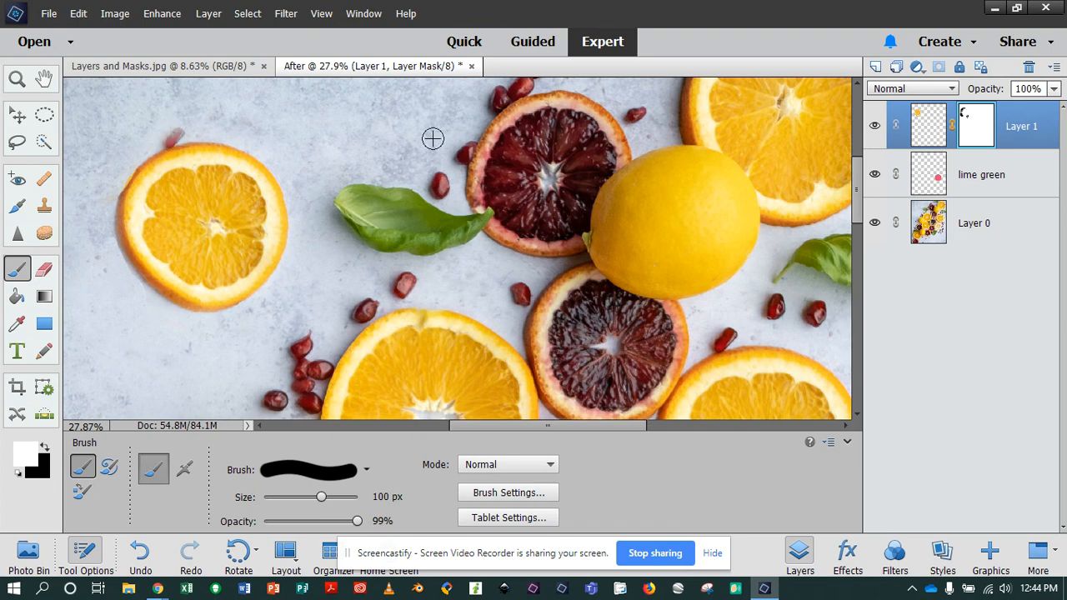
{"action": "scroll", "coordinate": [148, 235], "scroll_direction": "down", "scroll_amount": 3}
{"action": "scroll", "coordinate": [175, 209], "scroll_direction": "up", "scroll_amount": 3}
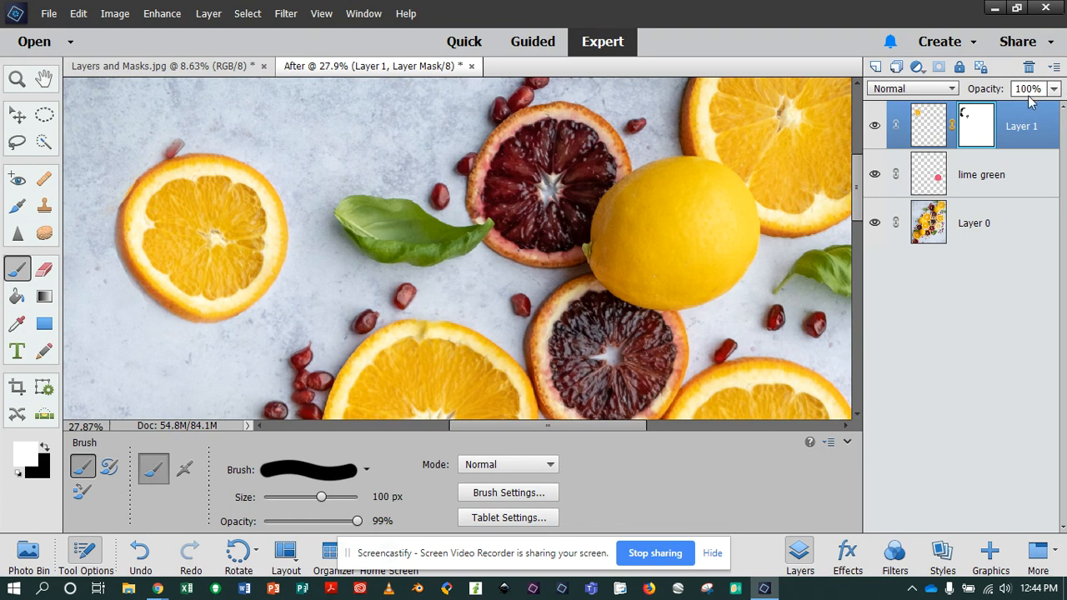
{"action": "left_click", "coordinate": [46, 449]}
{"action": "left_click", "coordinate": [45, 448]}
{"action": "left_click", "coordinate": [46, 449]}
{"action": "left_click", "coordinate": [46, 449]}
{"action": "left_click", "coordinate": [46, 449]}
{"action": "left_click", "coordinate": [45, 448]}
Step: Move the cloned slice together with its mask slightly to the right using the Move tool
{"action": "scroll", "coordinate": [326, 188], "scroll_direction": "down", "scroll_amount": 3}
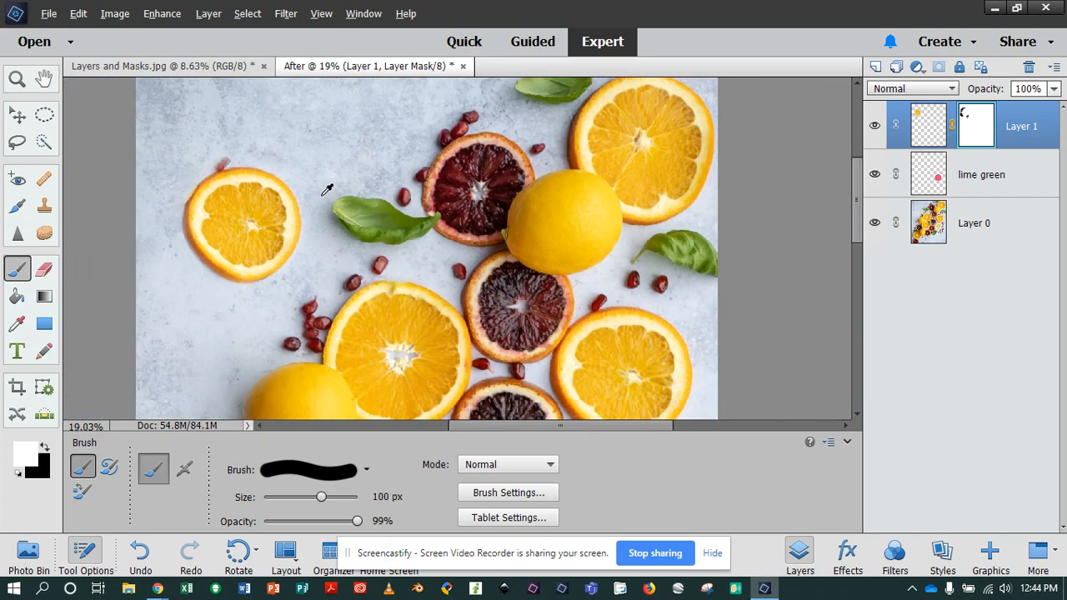
{"action": "left_click", "coordinate": [17, 115]}
{"action": "mouse_move", "coordinate": [265, 205]}
{"action": "left_mouse_down"}
{"action": "mouse_move", "coordinate": [279, 200]}
{"action": "mouse_move", "coordinate": [281, 211]}
{"action": "left_mouse_up"}
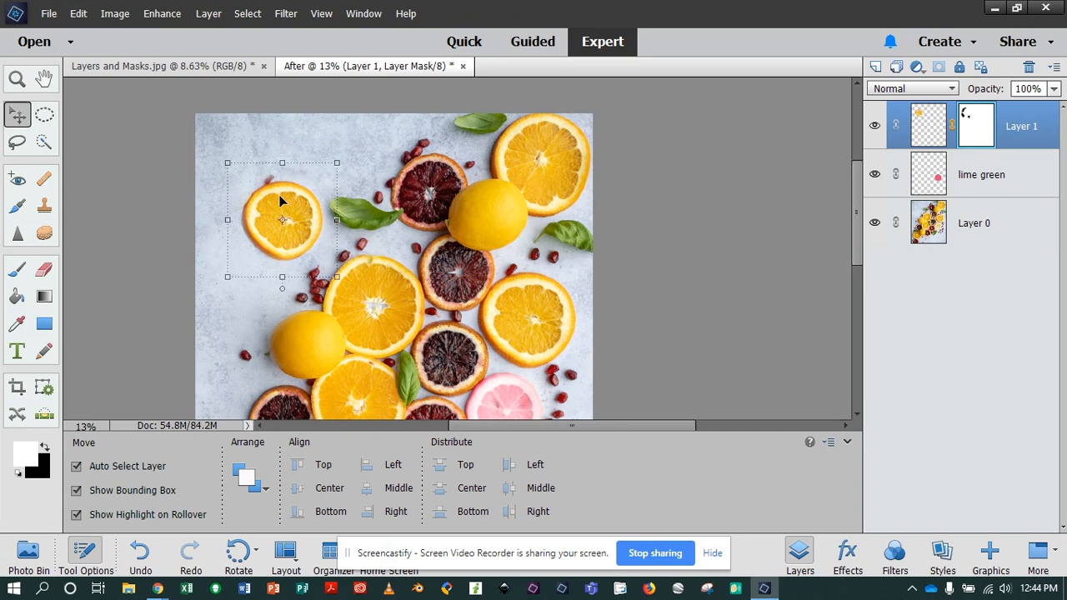
Step: Scale the masked orange slice down, place it just left of the basil leaf above the large orange slice, and commit the transform
{"action": "scroll", "coordinate": [281, 200], "scroll_direction": "down", "scroll_amount": 1}
{"action": "scroll", "coordinate": [280, 194], "scroll_direction": "down", "scroll_amount": 1}
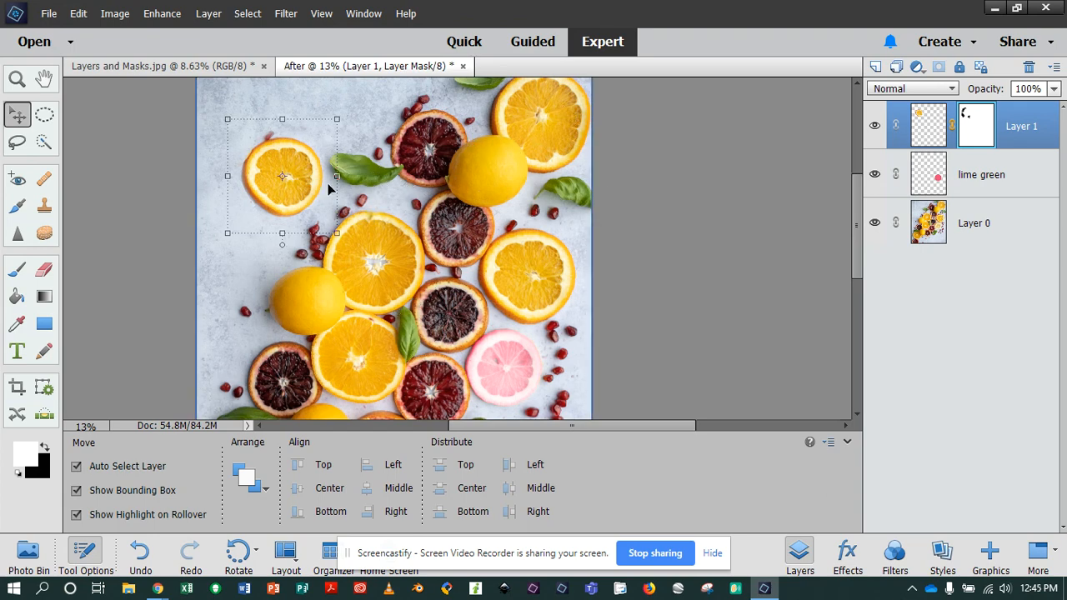
{"action": "left_click_drag", "start_coordinate": [339, 119], "coordinate": [222, 150]}
{"action": "left_click_drag", "start_coordinate": [286, 176], "coordinate": [261, 139]}
{"action": "left_click_drag", "start_coordinate": [273, 163], "coordinate": [288, 171]}
{"action": "left_click", "coordinate": [287, 249]}
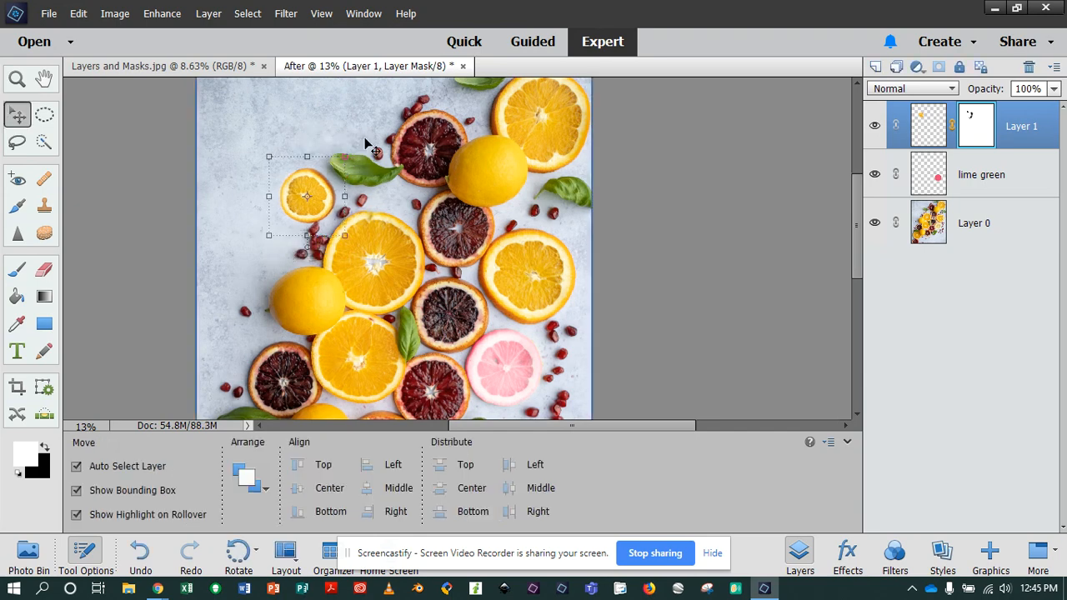
Step: Add a Hue/Saturation adjustment layer directly above Layer 0 and set its Saturation to -100
{"action": "left_click", "coordinate": [365, 140]}
{"action": "scroll", "coordinate": [697, 208], "scroll_direction": "down", "scroll_amount": 3}
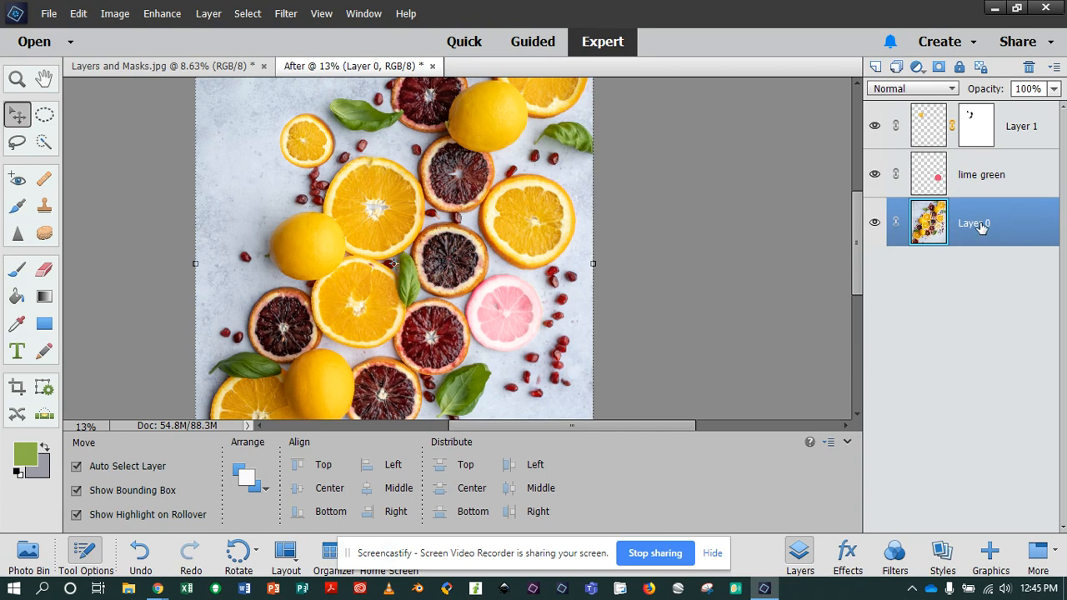
{"action": "left_click", "coordinate": [215, 15]}
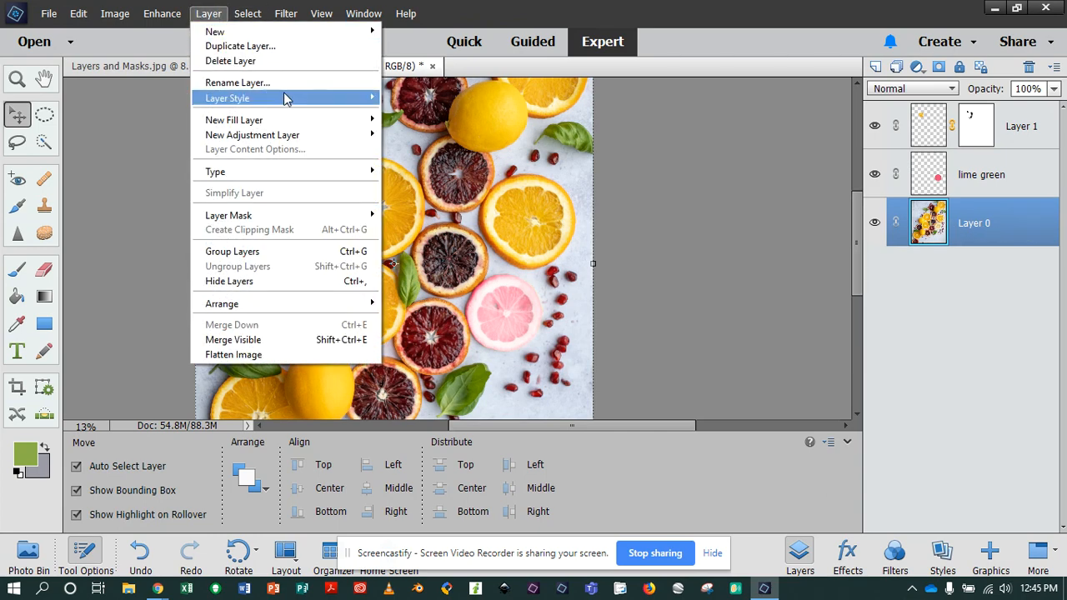
{"action": "mouse_move", "coordinate": [298, 136]}
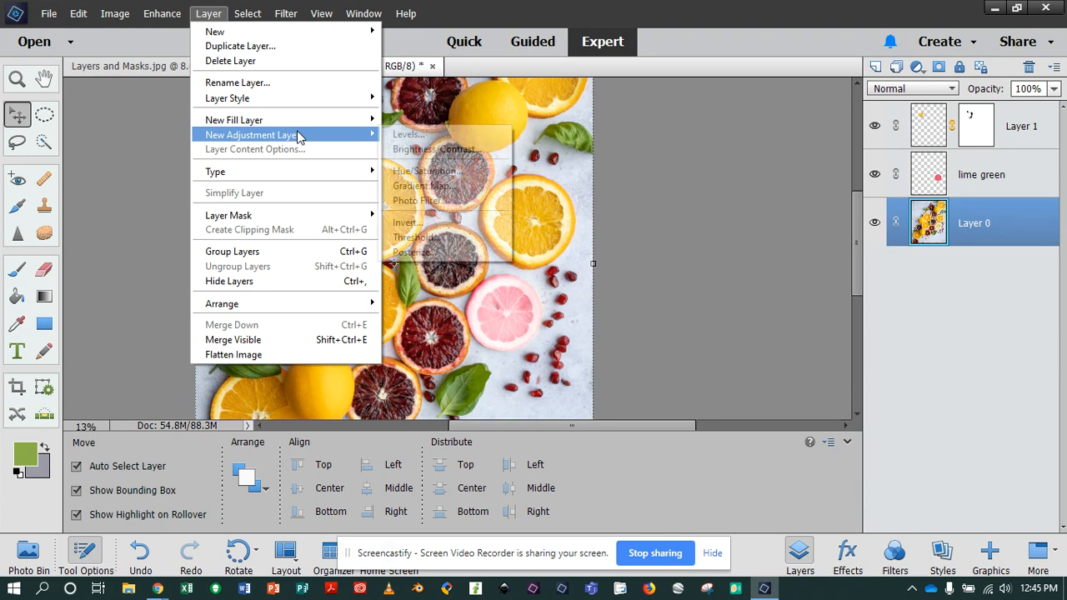
{"action": "left_click", "coordinate": [428, 171]}
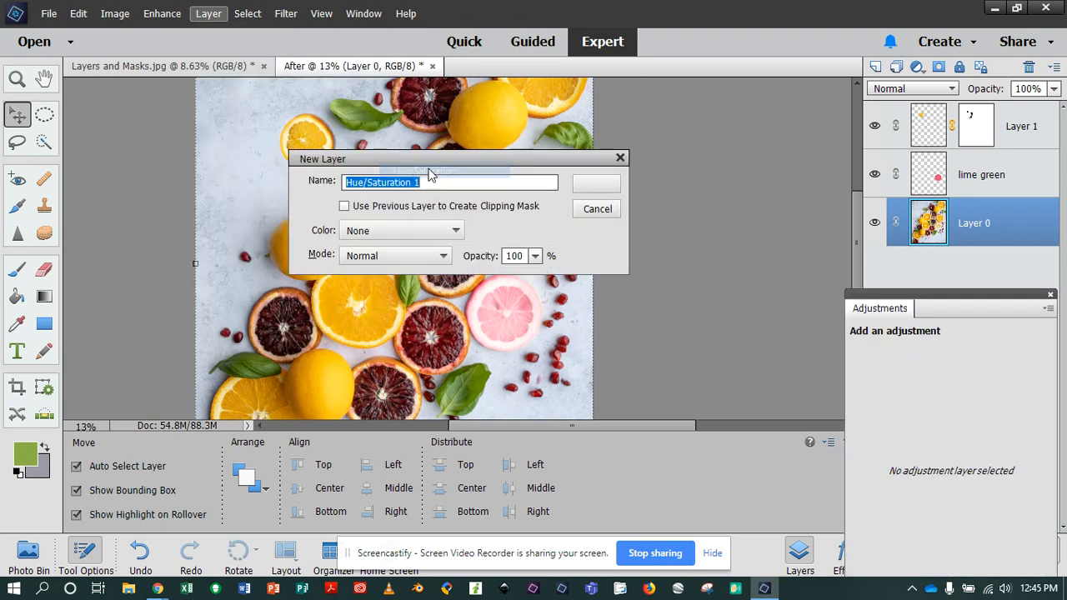
{"action": "left_click", "coordinate": [597, 183]}
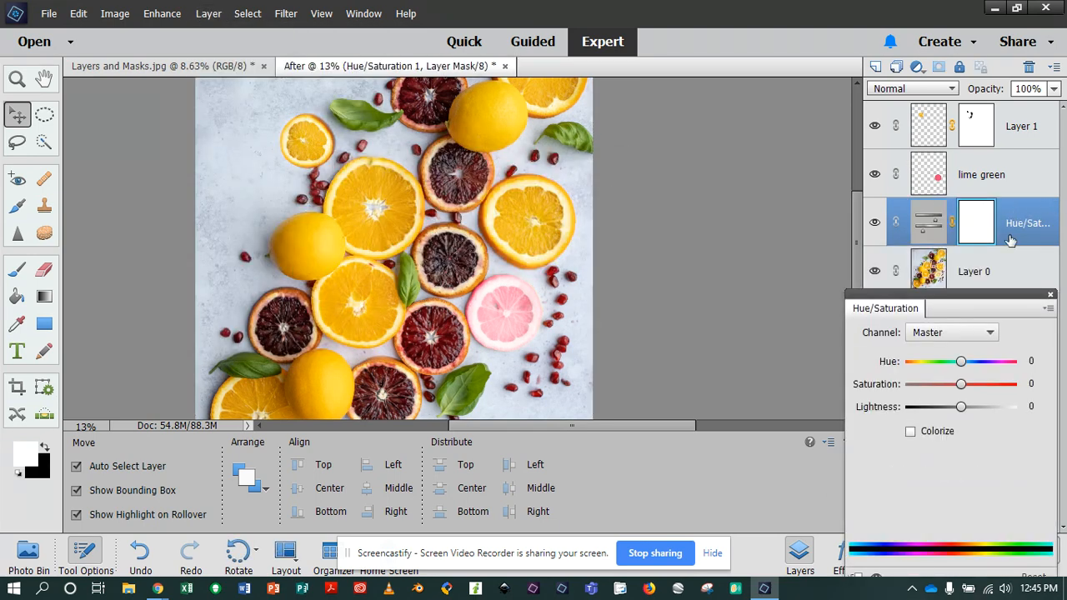
{"action": "left_click_drag", "start_coordinate": [967, 369], "coordinate": [859, 383]}
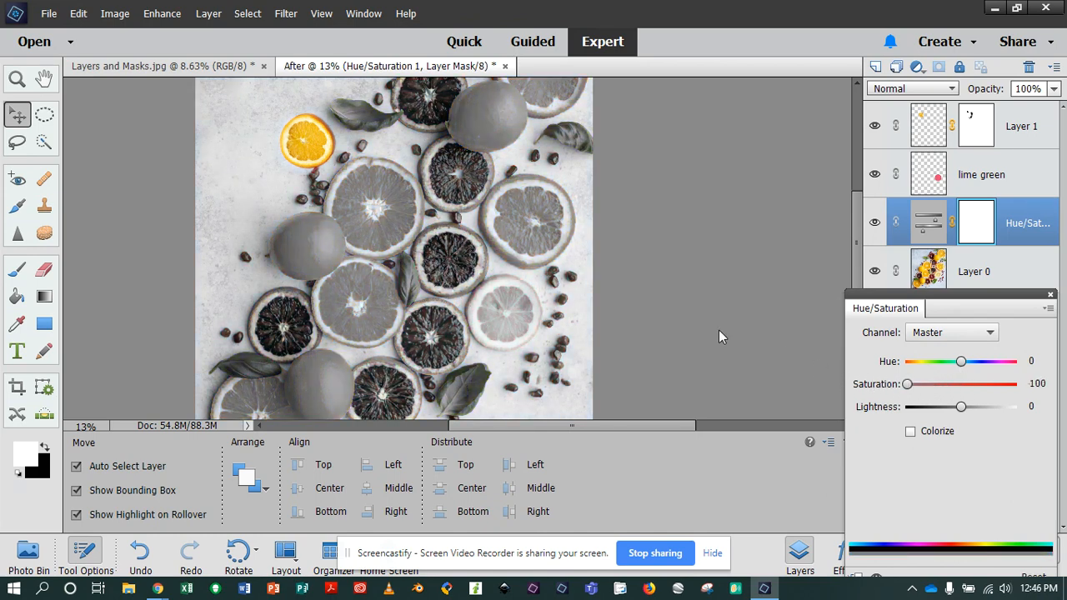
Step: Move the Hue/Saturation layer to the top of the stack, return it directly above Layer 0, and close its adjustment settings
{"action": "left_click", "coordinate": [1020, 221]}
{"action": "left_click_drag", "start_coordinate": [1021, 222], "coordinate": [1003, 120]}
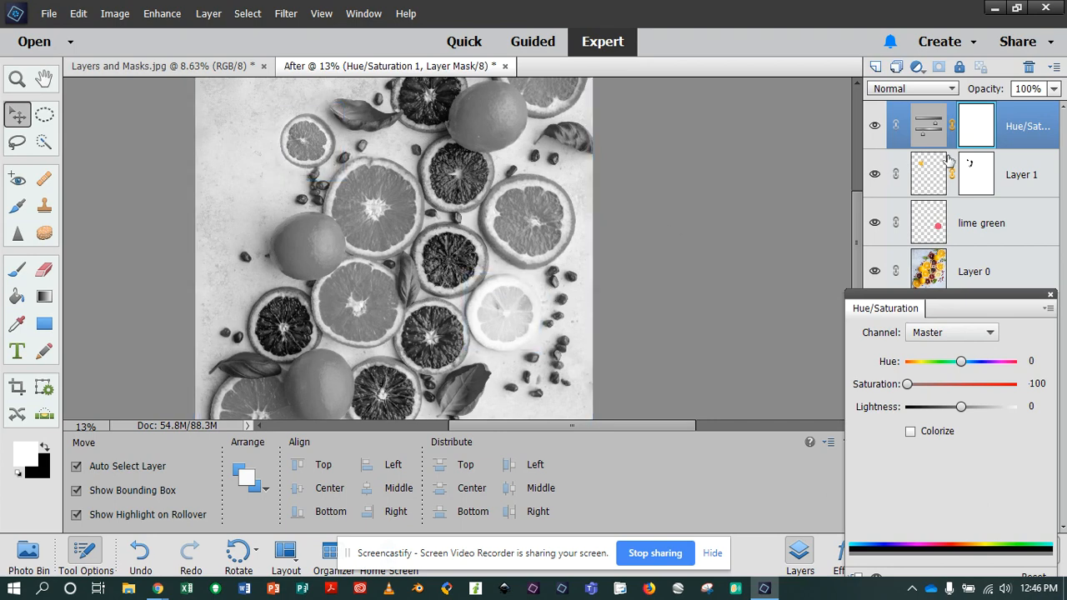
{"action": "left_click_drag", "start_coordinate": [1015, 128], "coordinate": [1014, 242]}
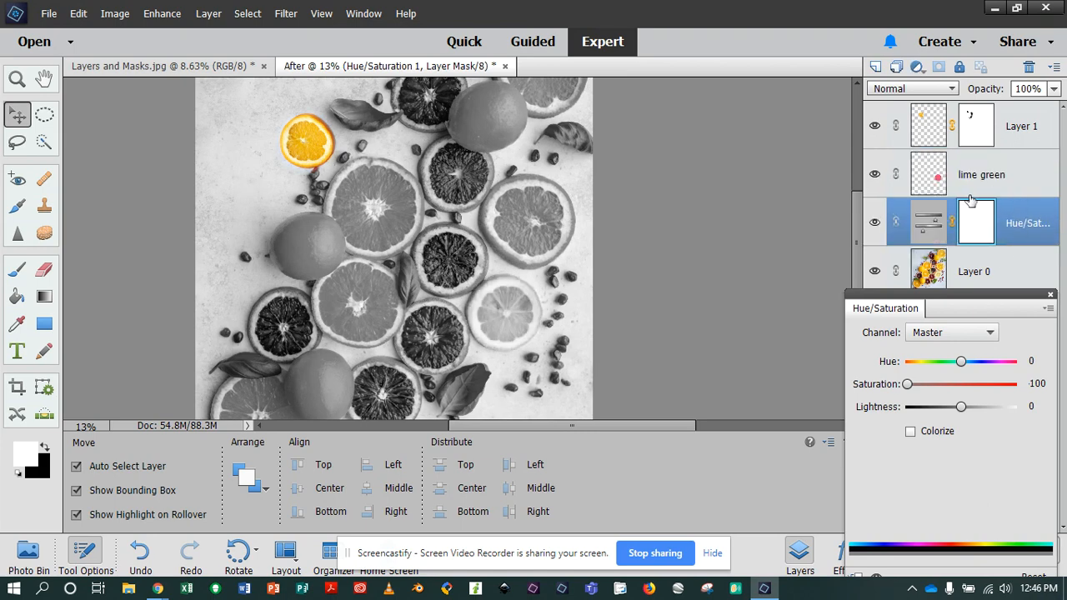
{"action": "left_click", "coordinate": [1050, 295]}
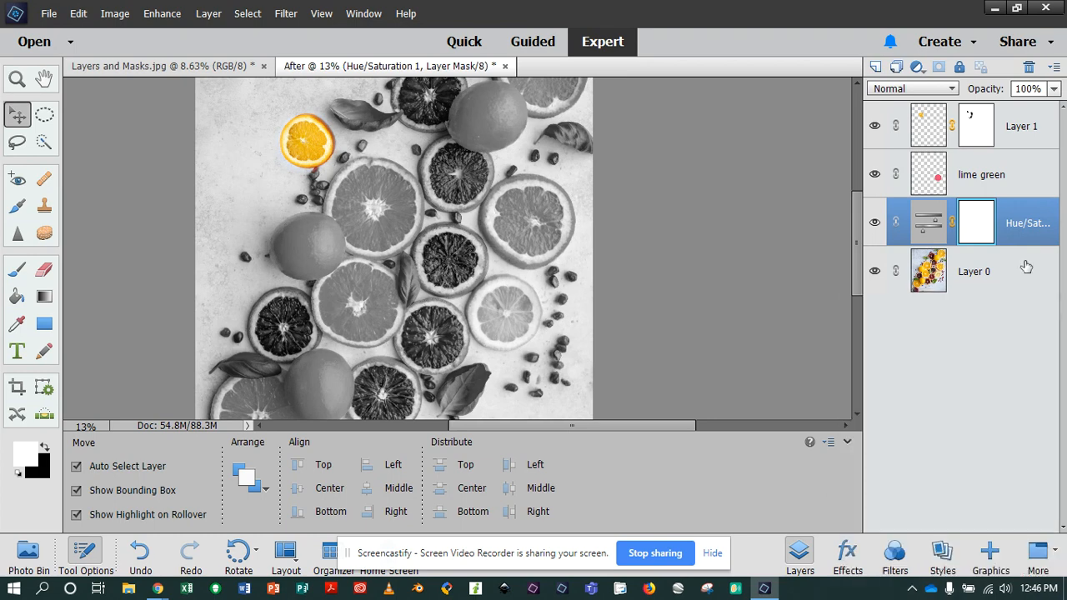
Step: Restack the Hue/Saturation layer above Layer 1 once more, put it back just above Layer 0, and hide it
{"action": "left_click", "coordinate": [960, 277]}
{"action": "left_click", "coordinate": [973, 224]}
{"action": "left_click_drag", "start_coordinate": [1011, 226], "coordinate": [1043, 244]}
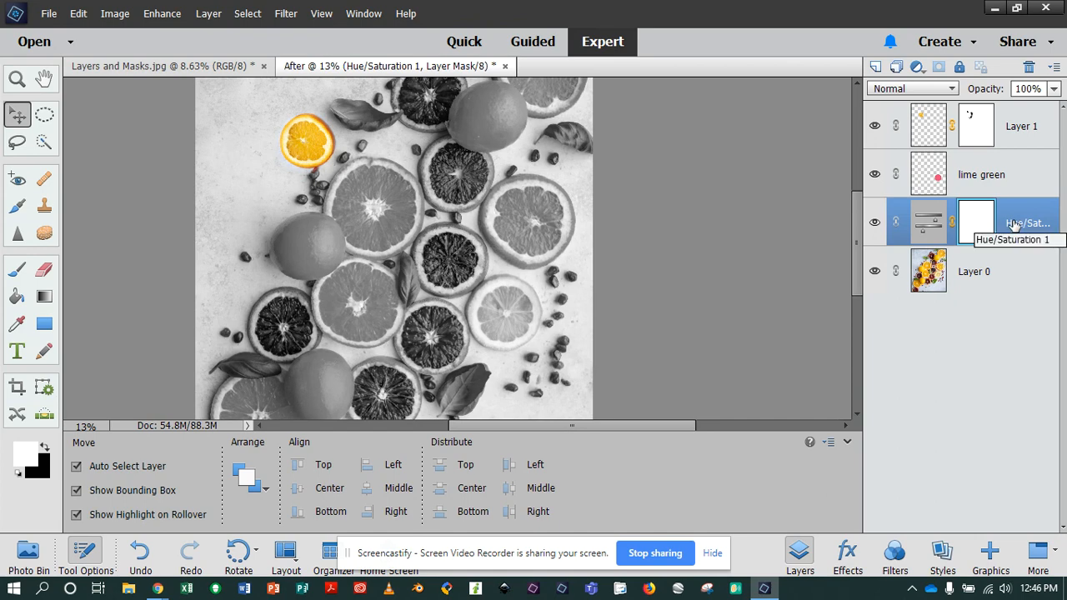
{"action": "left_click_drag", "start_coordinate": [1015, 226], "coordinate": [1021, 126]}
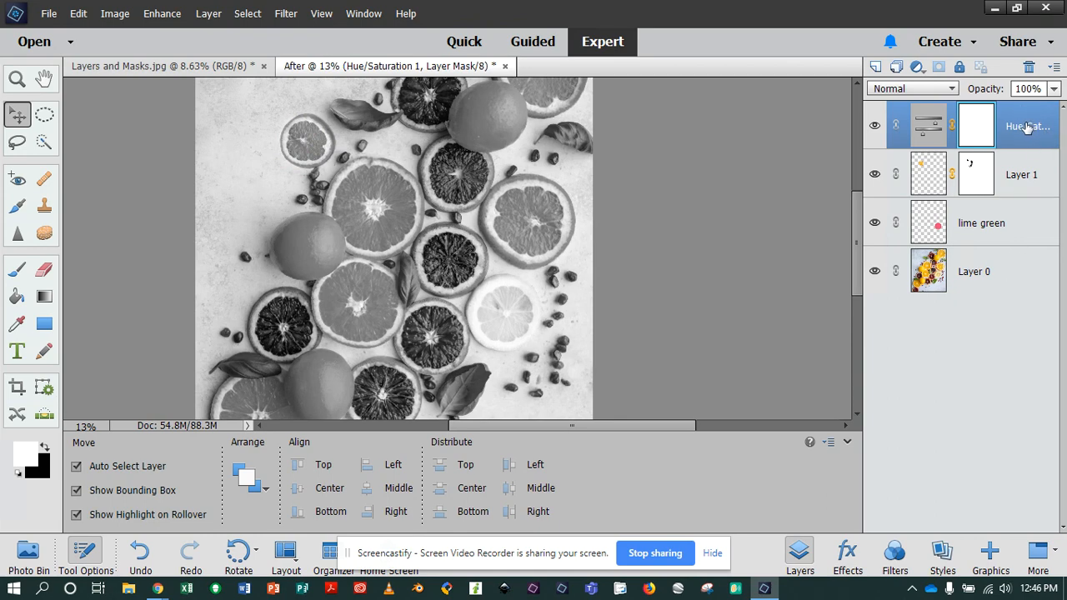
{"action": "left_click", "coordinate": [1053, 89]}
{"action": "left_click_drag", "start_coordinate": [1052, 107], "coordinate": [1014, 253]}
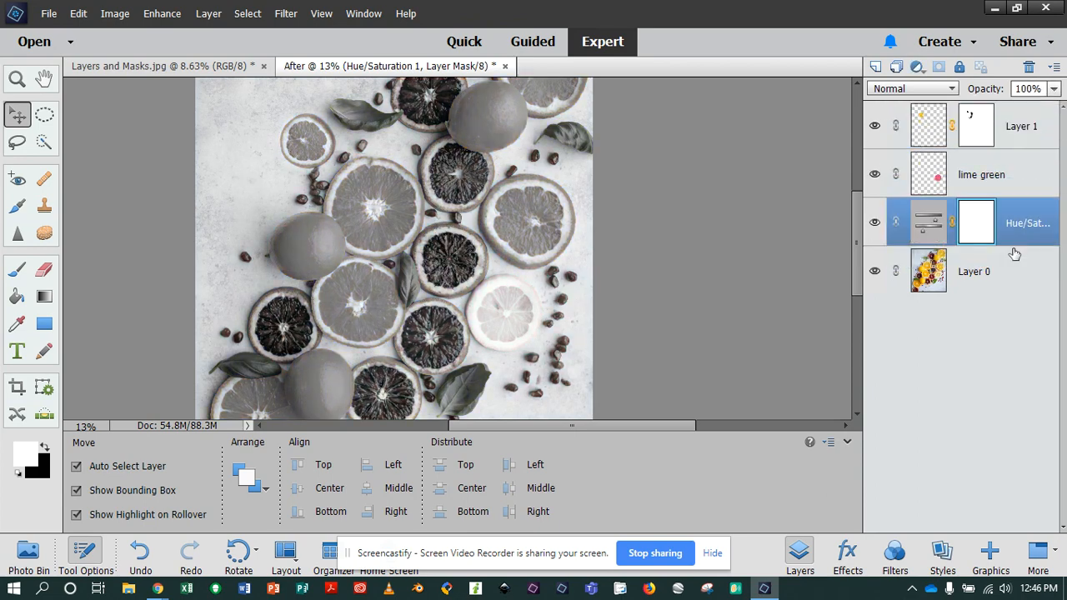
{"action": "left_click", "coordinate": [874, 223]}
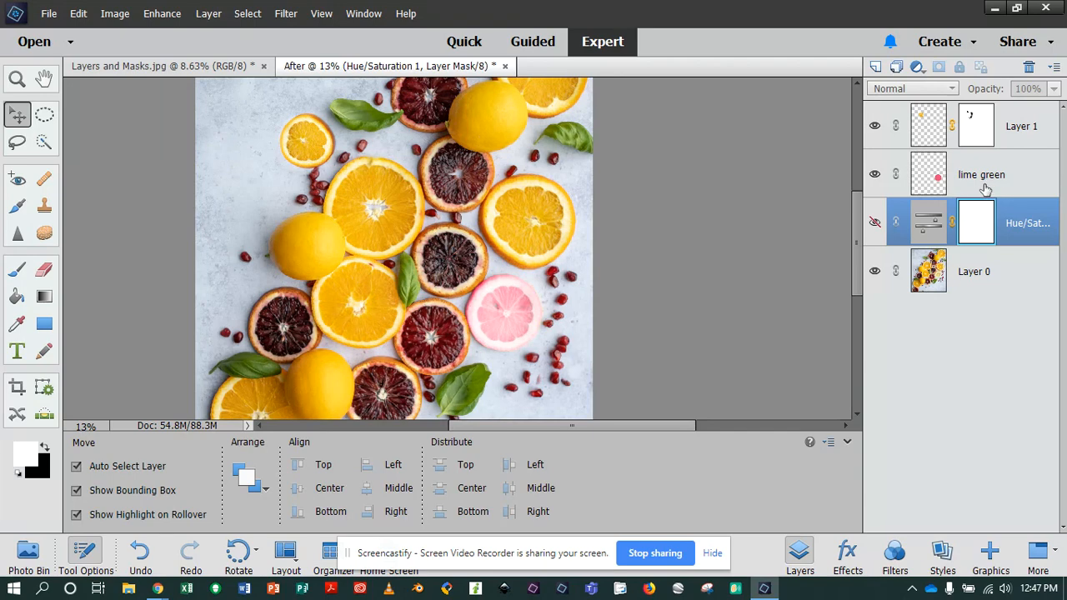
Step: Target Layer 1's mask and move the small orange slice slightly to the left together with its mask
{"action": "left_click", "coordinate": [1010, 139]}
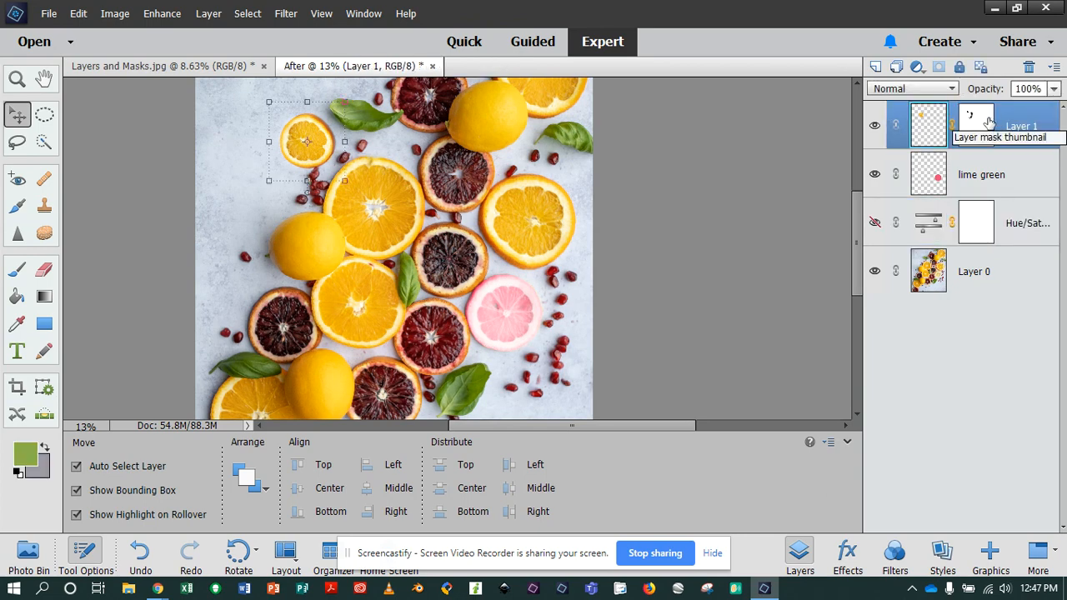
{"action": "left_click", "coordinate": [977, 123]}
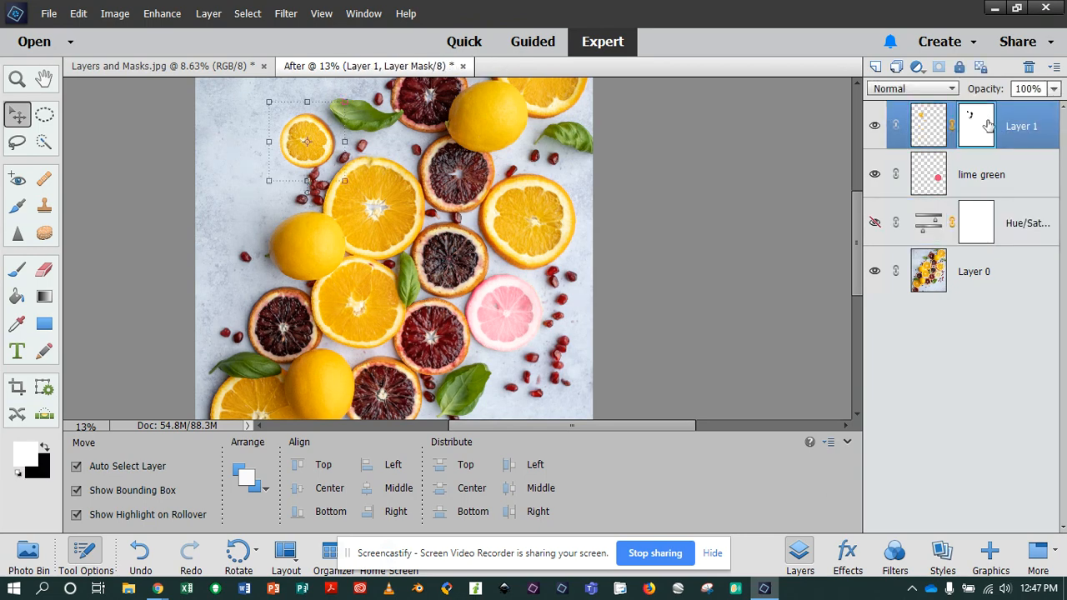
{"action": "left_click_drag", "start_coordinate": [307, 140], "coordinate": [297, 136]}
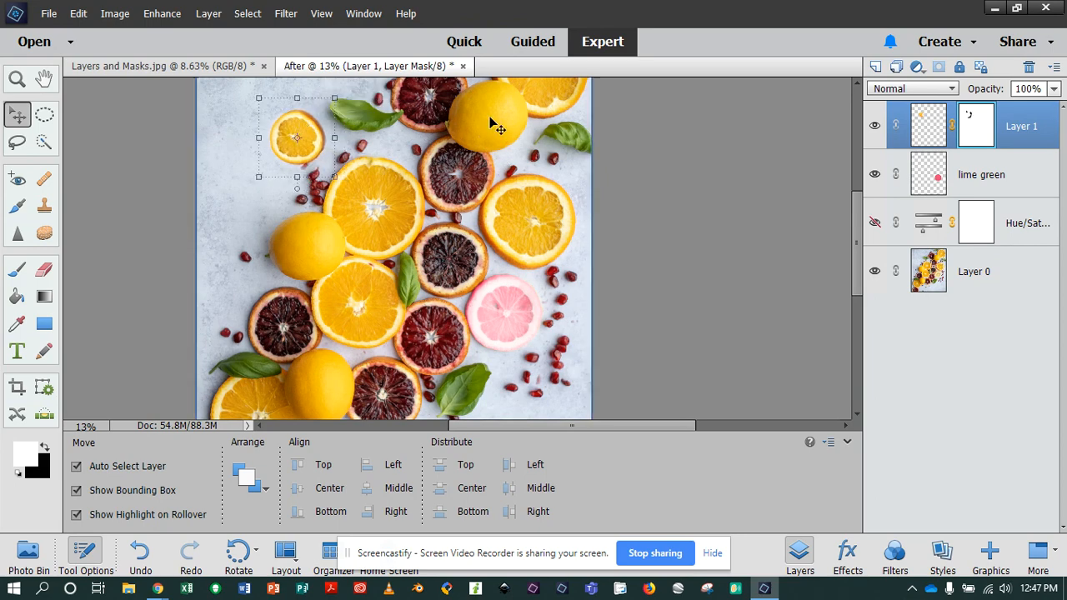
Step: View Layer 1's mask by itself on the canvas and return to the normal image view, twice
{"action": "left_click", "coordinate": [982, 122], "text": "alt"}
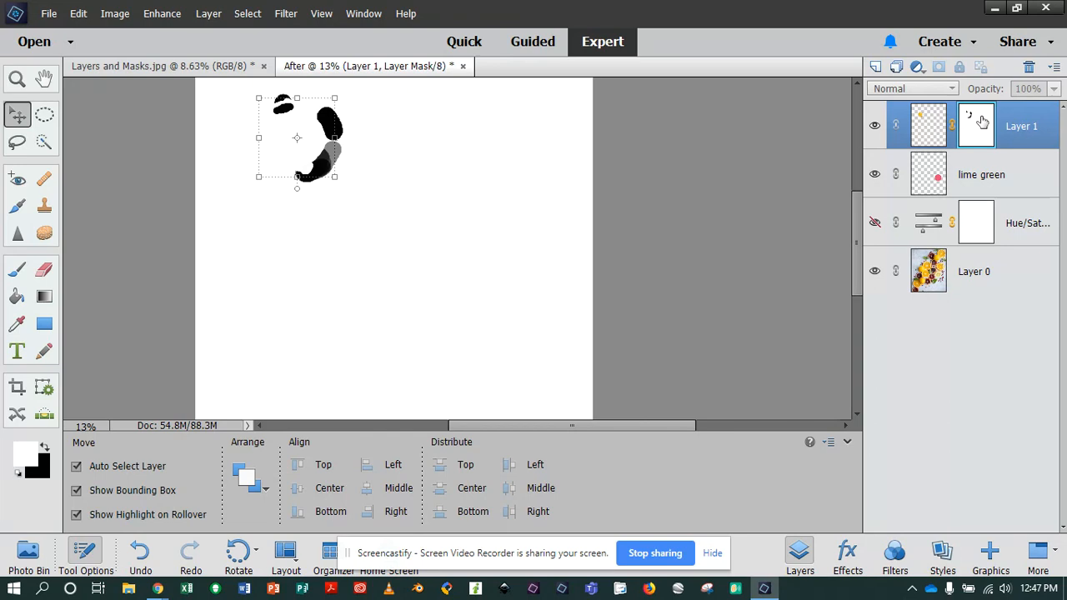
{"action": "left_click", "coordinate": [981, 122], "text": "alt"}
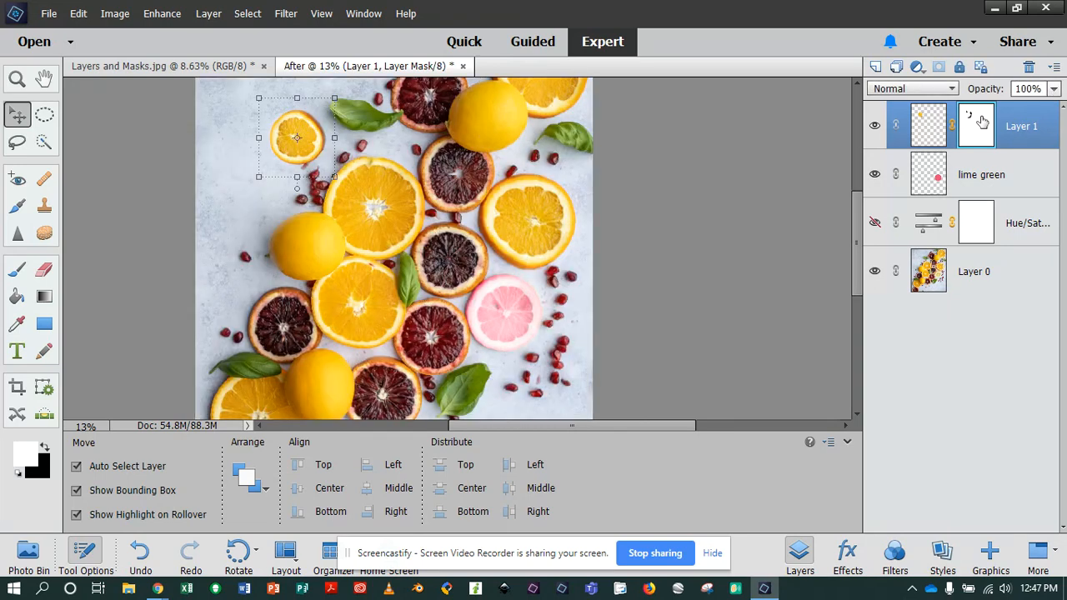
{"action": "left_click", "coordinate": [981, 121], "text": "alt"}
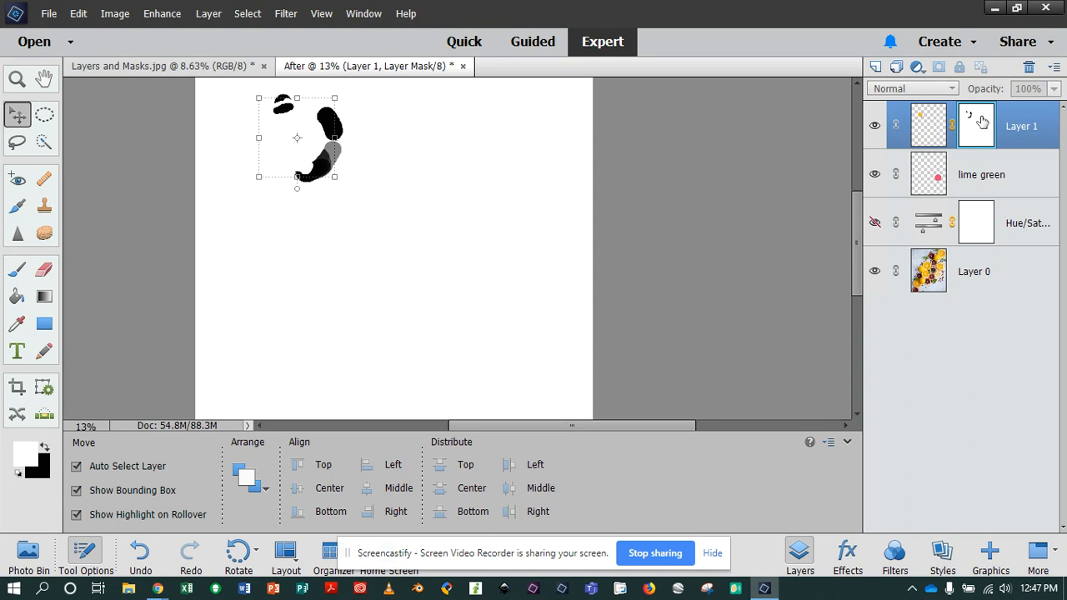
{"action": "left_click", "coordinate": [981, 121], "text": "alt"}
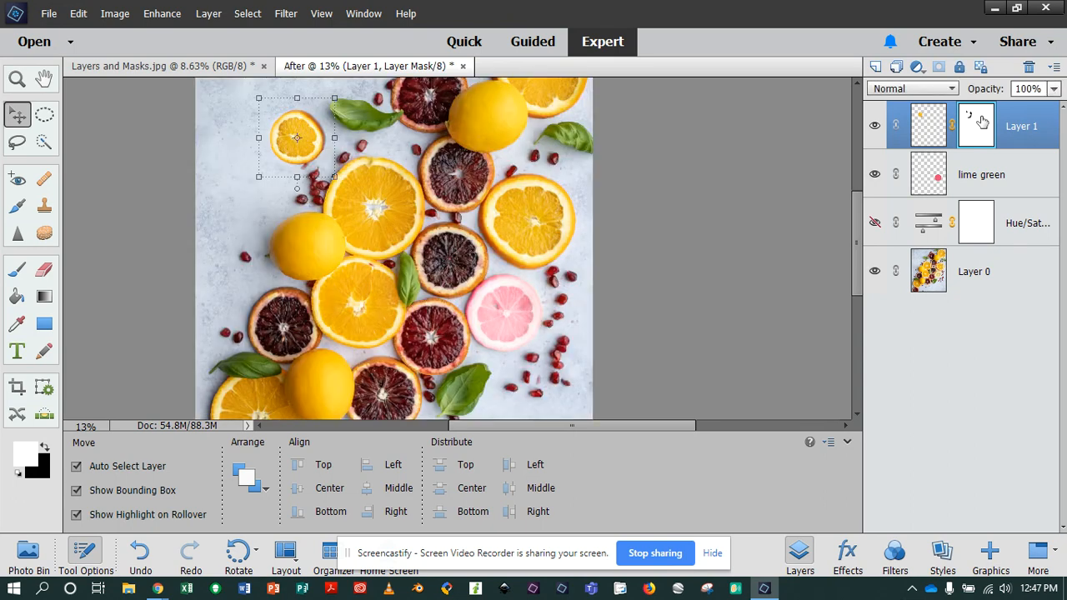
Step: With Layer 1's mask disabled, enlarge the small orange slice to 122.39%, commit the transform, and enable the mask again
{"action": "left_click", "coordinate": [982, 122], "text": "shift"}
{"action": "left_click", "coordinate": [981, 121], "text": "shift"}
{"action": "left_click", "coordinate": [982, 122], "text": "shift"}
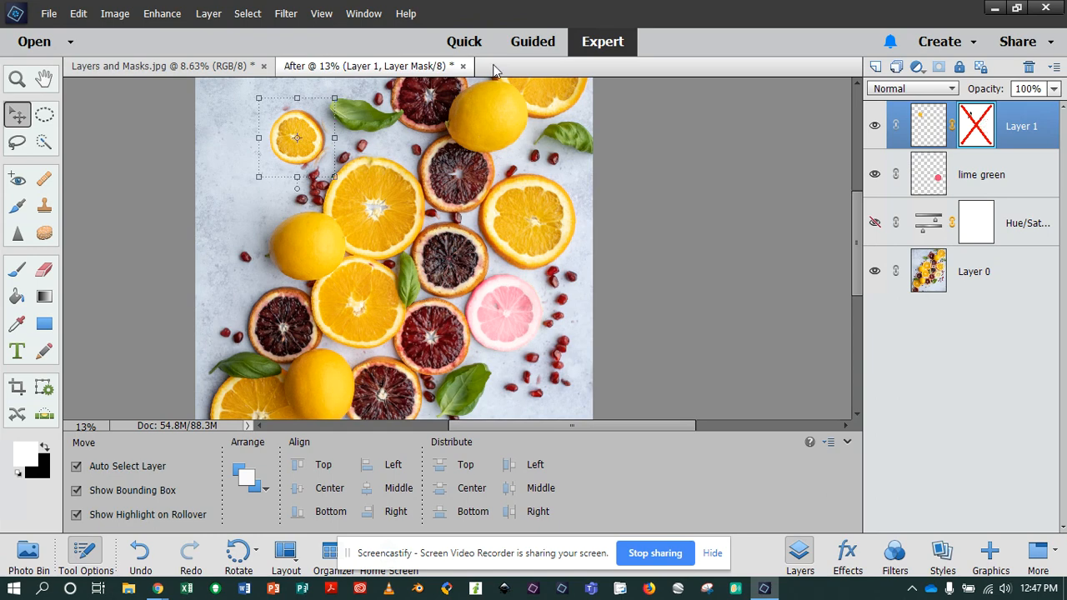
{"action": "left_click_drag", "start_coordinate": [260, 96], "coordinate": [238, 82]}
{"action": "left_click_drag", "start_coordinate": [281, 112], "coordinate": [296, 150]}
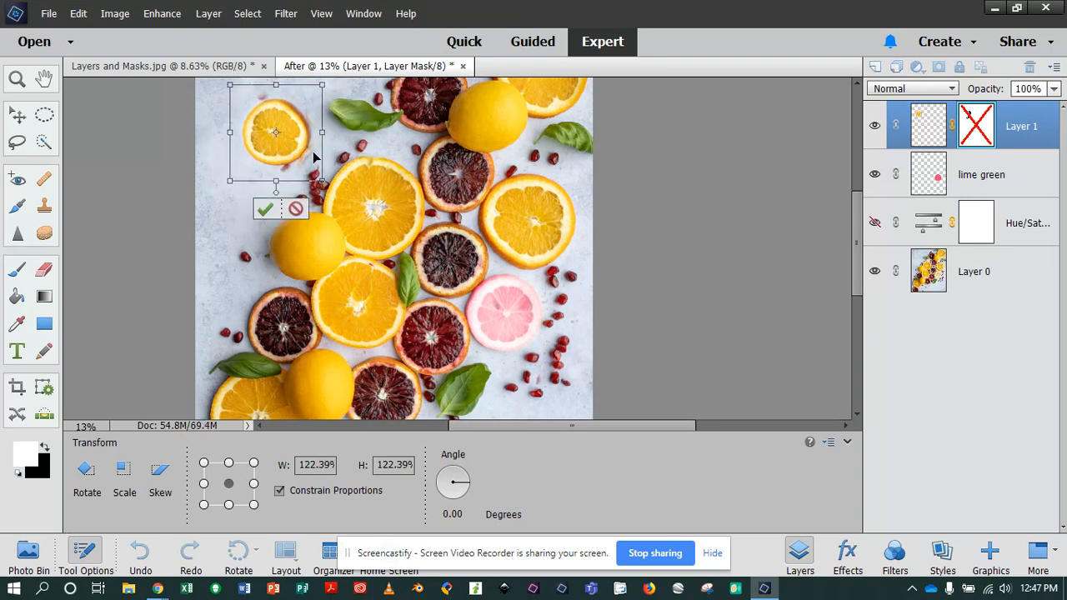
{"action": "left_click", "coordinate": [265, 210]}
{"action": "left_click", "coordinate": [977, 143], "text": "shift"}
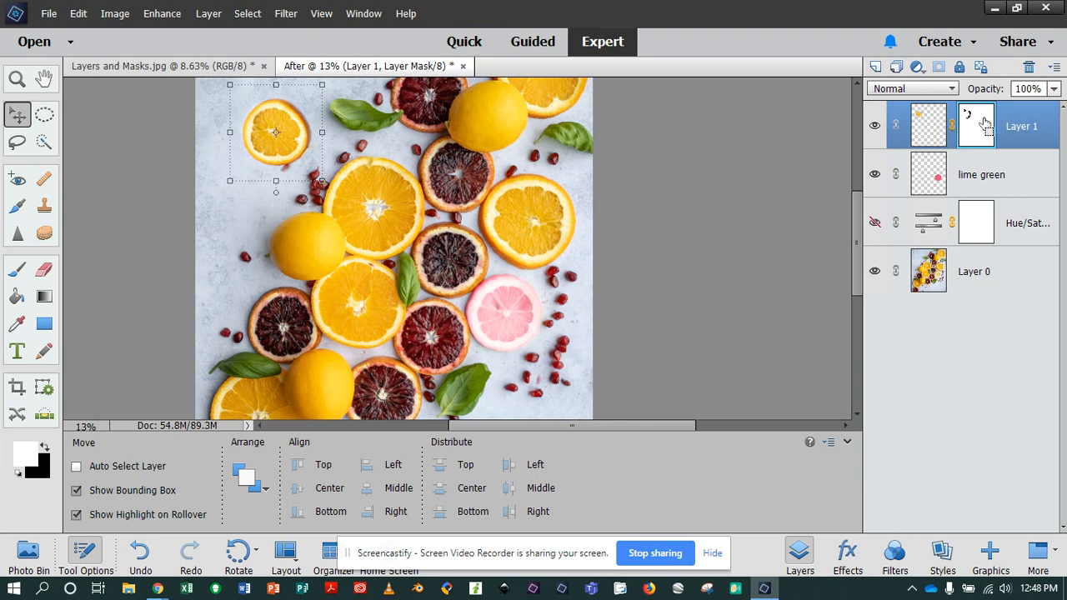
Step: Load Layer 1's mask as a selection, inspect its outline around the small orange slice, and deselect it
{"action": "left_click", "coordinate": [984, 123], "text": "ctrl"}
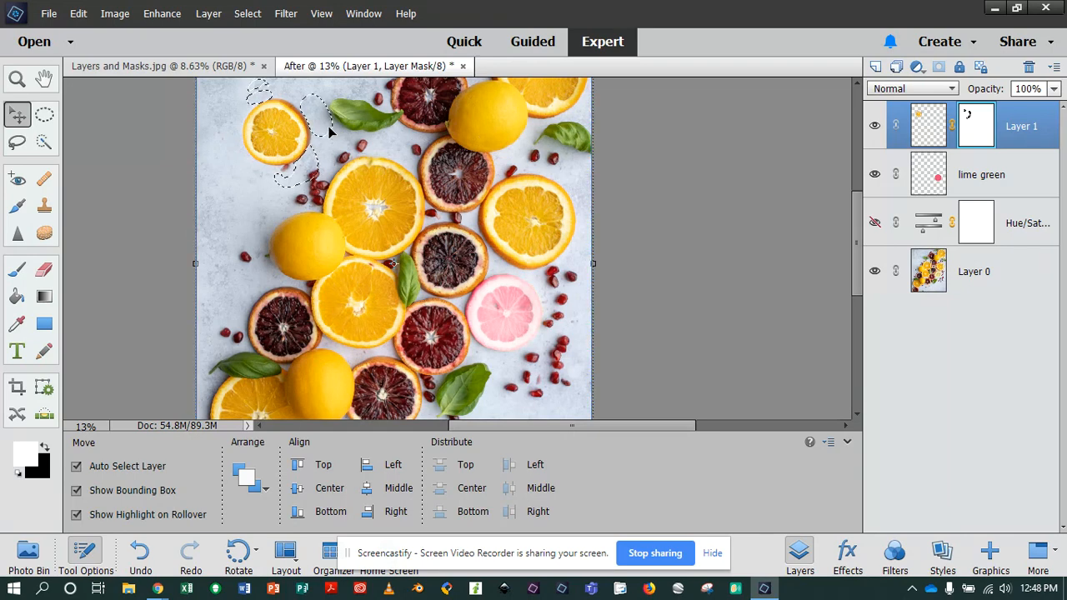
{"action": "key", "text": "ctrl+d"}
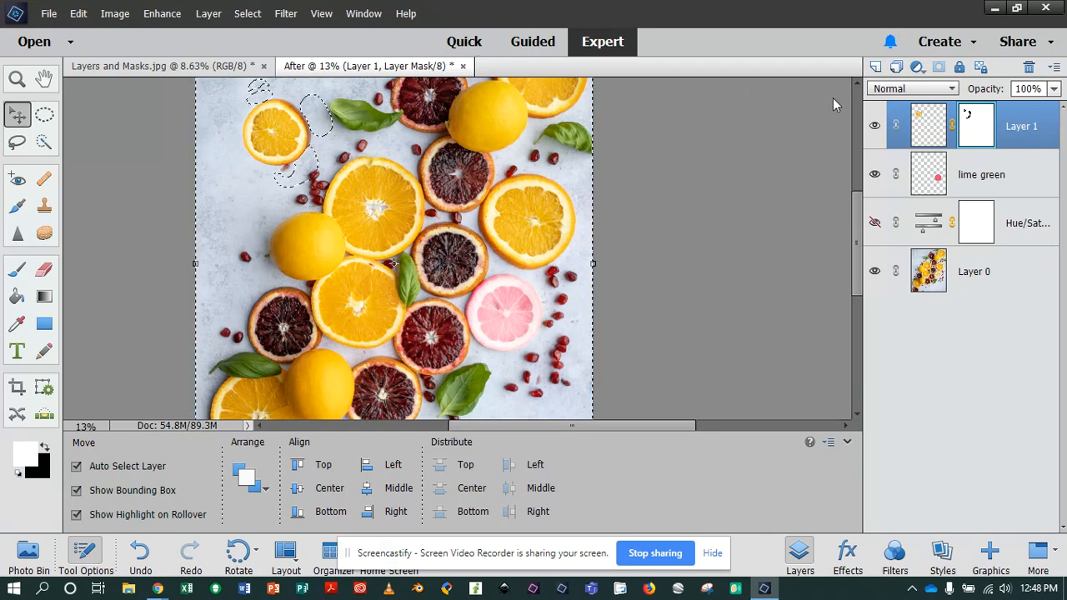
{"action": "key", "text": "ctrl"}
Step: Invert Layer 1's mask back and forth several times, ending with the original white mask with black strokes
{"action": "key", "text": "ctrl+i"}
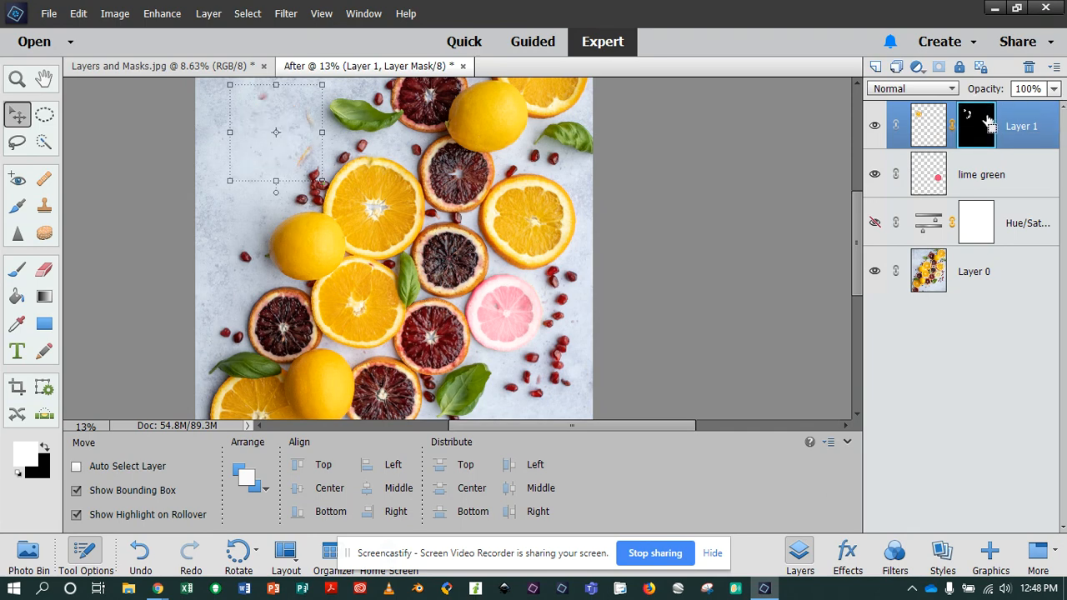
{"action": "key", "text": "ctrl+i"}
{"action": "key", "text": "ctrl+i"}
{"action": "key", "text": "ctrl+i"}
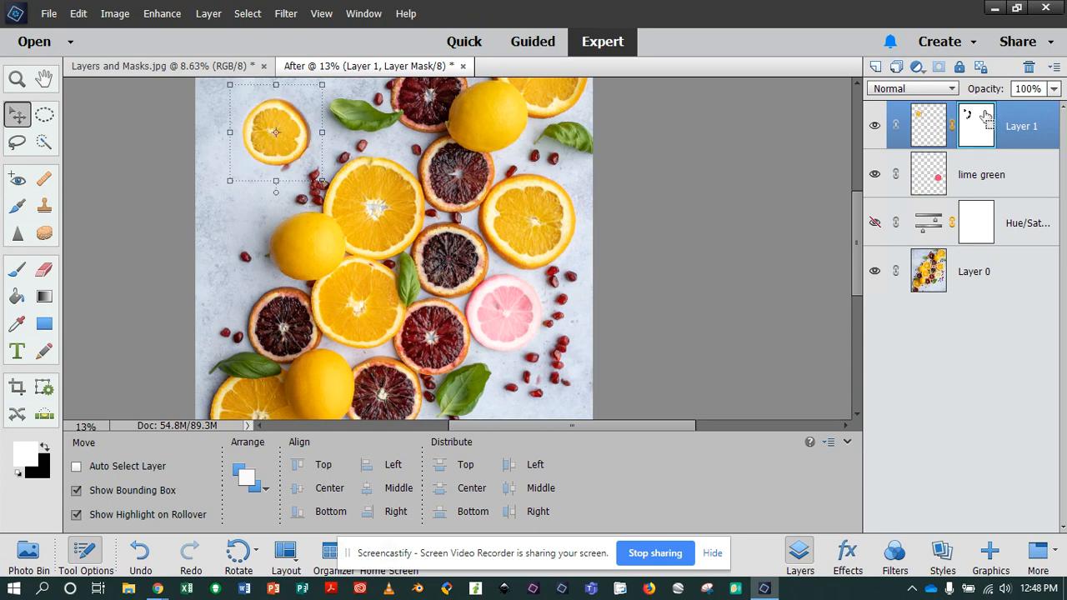
{"action": "key", "text": "ctrl+i"}
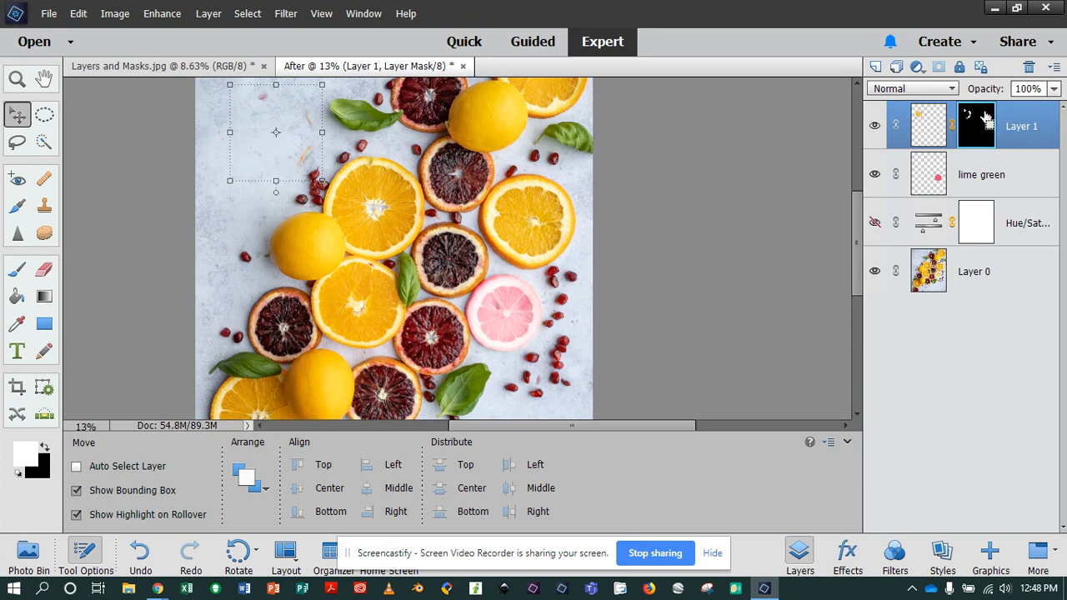
{"action": "key", "text": "ctrl+i"}
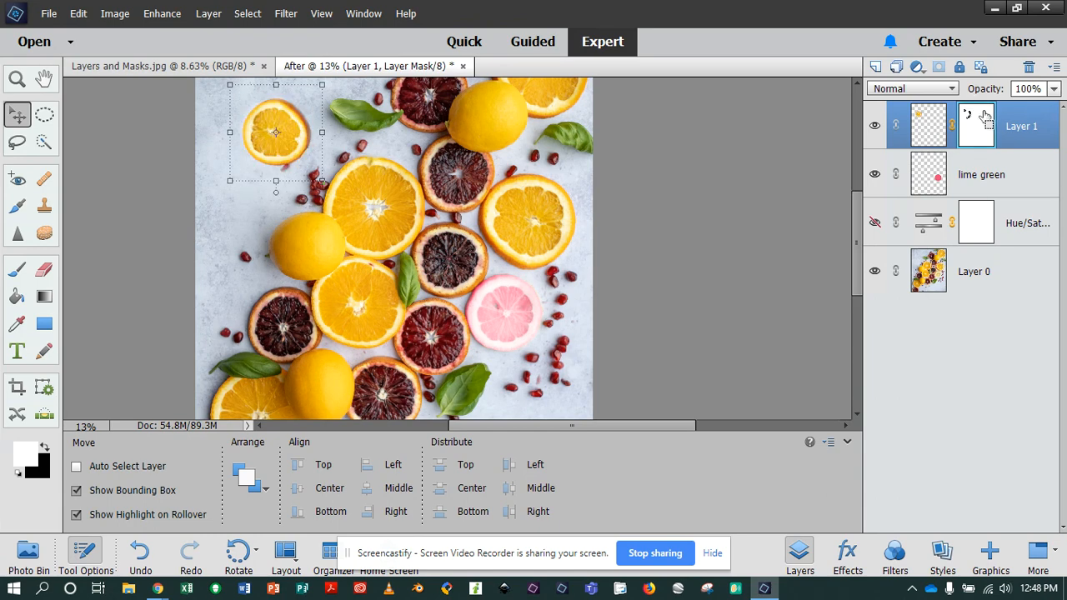
{"action": "key", "text": "ctrl+i"}
{"action": "key", "text": "ctrl+i"}
Step: Activate the Brush tool and make black the foreground color for painting on the mask
{"action": "left_click", "coordinate": [17, 268]}
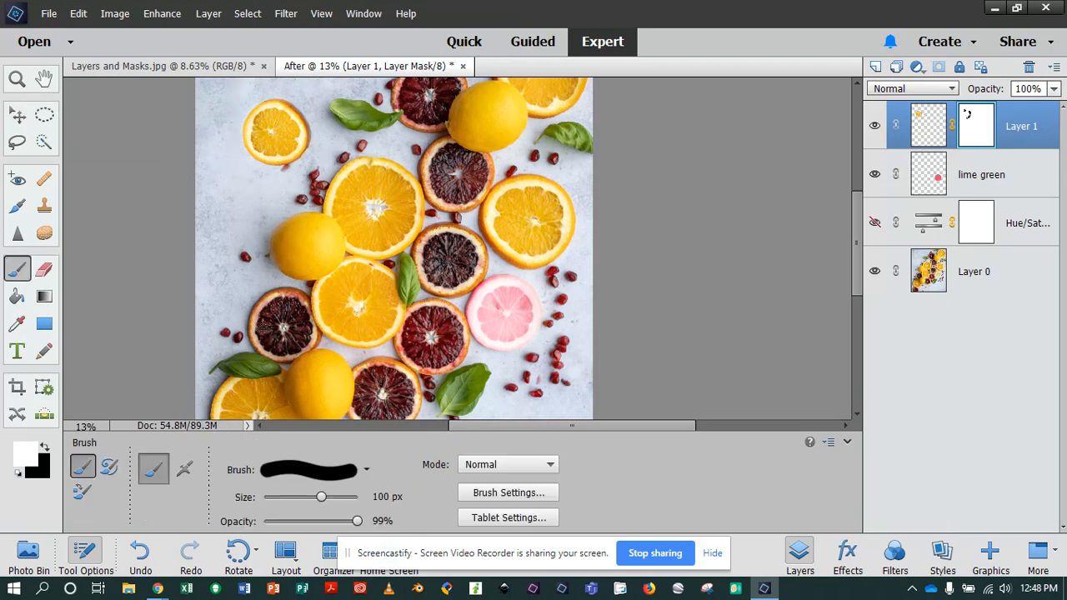
{"action": "left_click", "coordinate": [45, 447]}
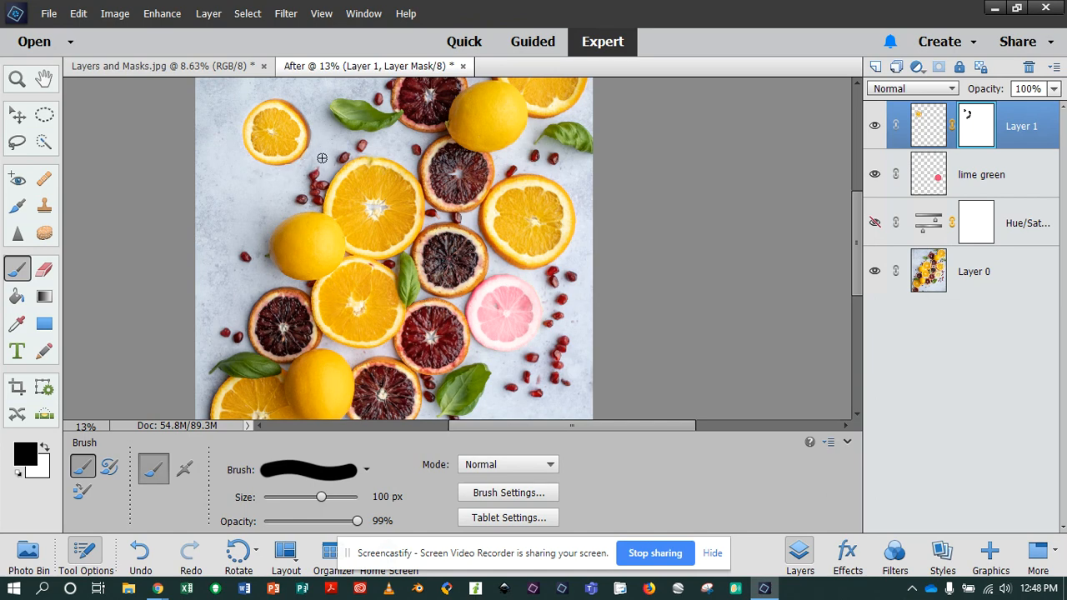
Step: Disable and re-enable Layer 1's mask repeatedly to compare the orange slice with and without it, leaving it enabled
{"action": "left_click", "coordinate": [976, 134], "text": "shift"}
{"action": "left_click", "coordinate": [976, 133], "text": "shift"}
{"action": "left_click", "coordinate": [976, 134], "text": "shift"}
{"action": "left_click", "coordinate": [977, 133], "text": "shift"}
{"action": "left_click", "coordinate": [977, 134], "text": "shift"}
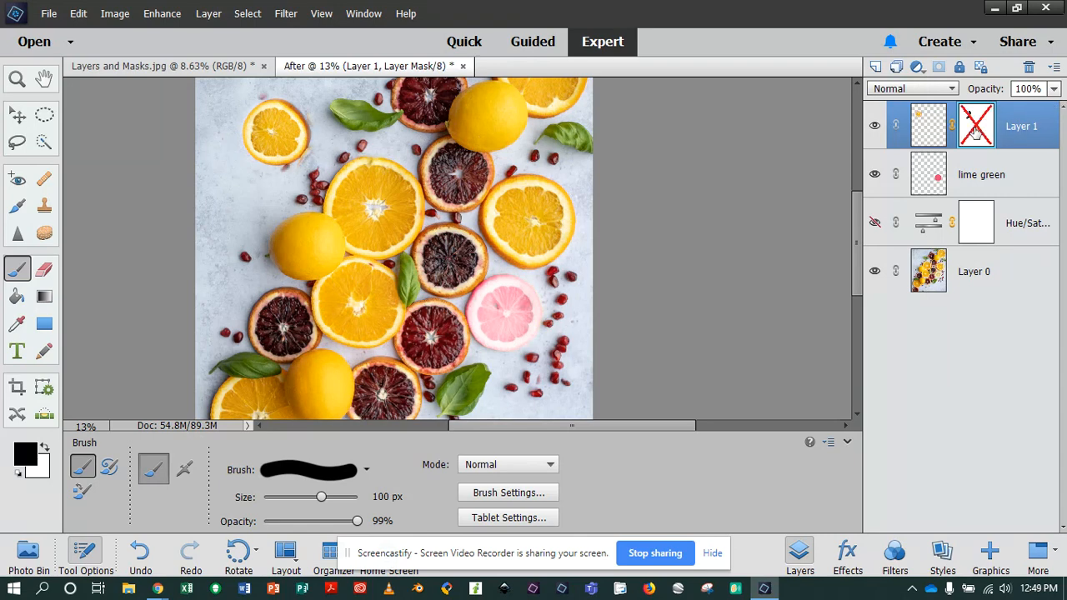
{"action": "left_click", "coordinate": [977, 133], "text": "shift"}
{"action": "left_click", "coordinate": [976, 133], "text": "shift"}
{"action": "left_click", "coordinate": [977, 134], "text": "shift"}
{"action": "left_click", "coordinate": [975, 134], "text": "shift"}
{"action": "left_click", "coordinate": [983, 124], "text": "shift"}
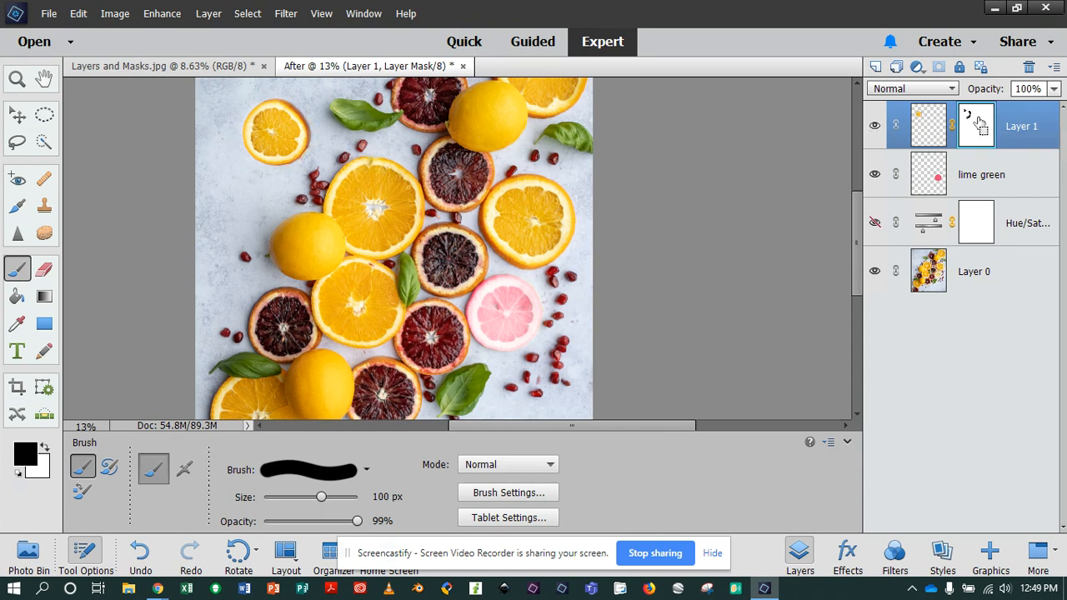
Step: Load Layer 1's mask as a selection once more and deselect it
{"action": "left_click", "coordinate": [979, 123], "text": "ctrl"}
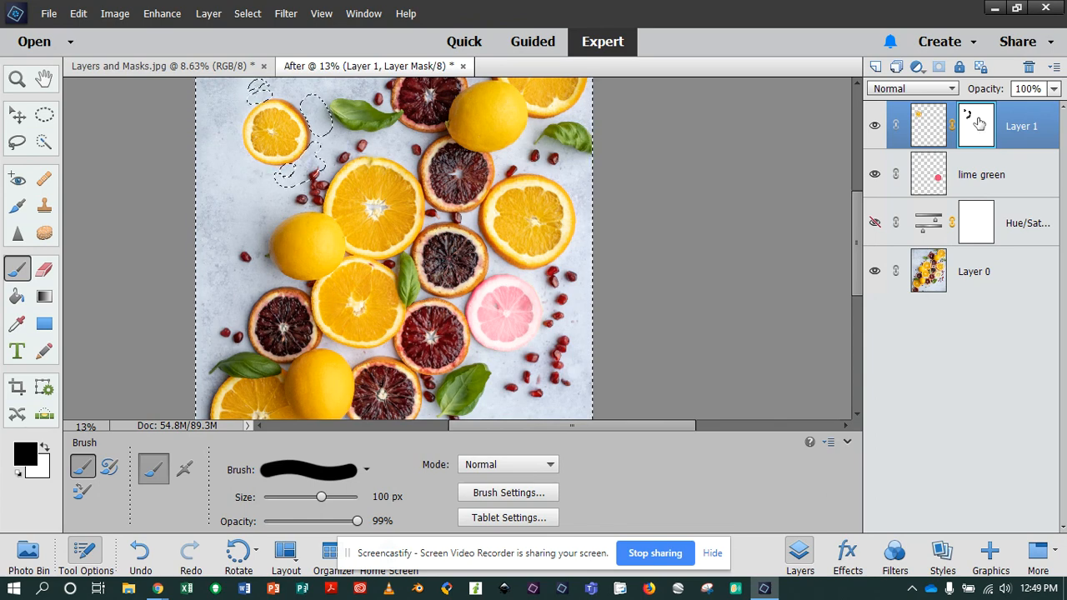
{"action": "key", "text": "ctrl+d"}
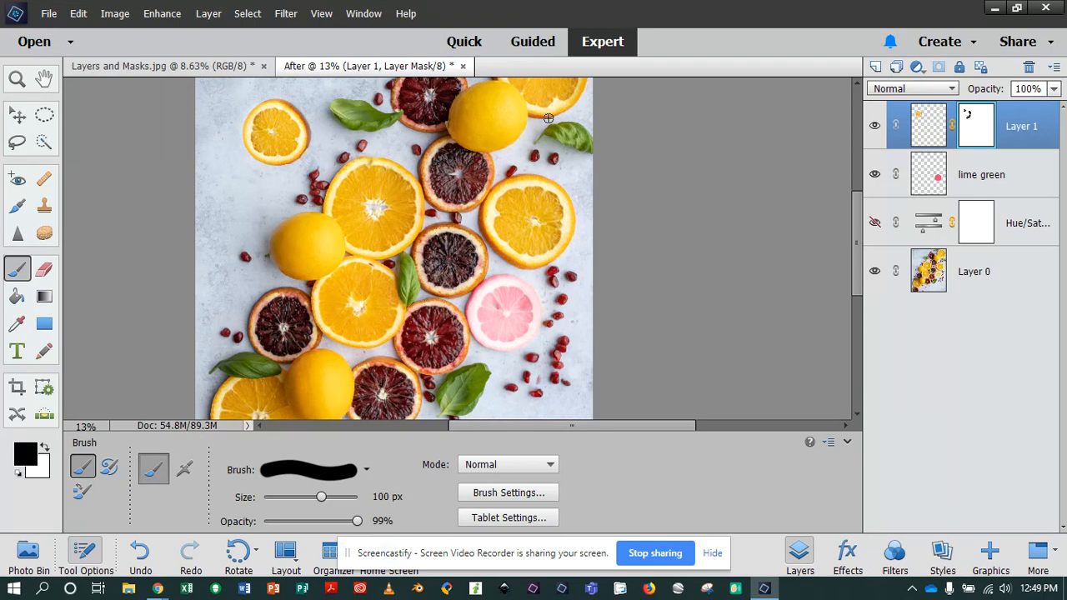
{"action": "left_click", "coordinate": [1053, 89]}
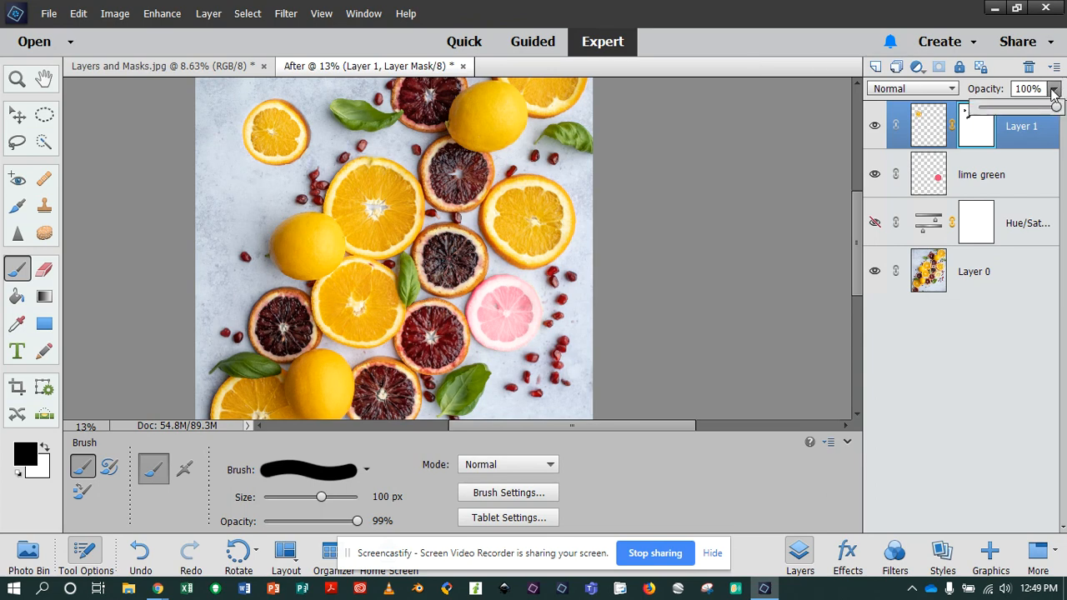
{"action": "left_click_drag", "start_coordinate": [1034, 113], "coordinate": [1060, 108]}
{"action": "scroll", "coordinate": [673, 247], "scroll_direction": "down", "scroll_amount": 2}
{"action": "scroll", "coordinate": [673, 247], "scroll_direction": "down", "scroll_amount": 2}
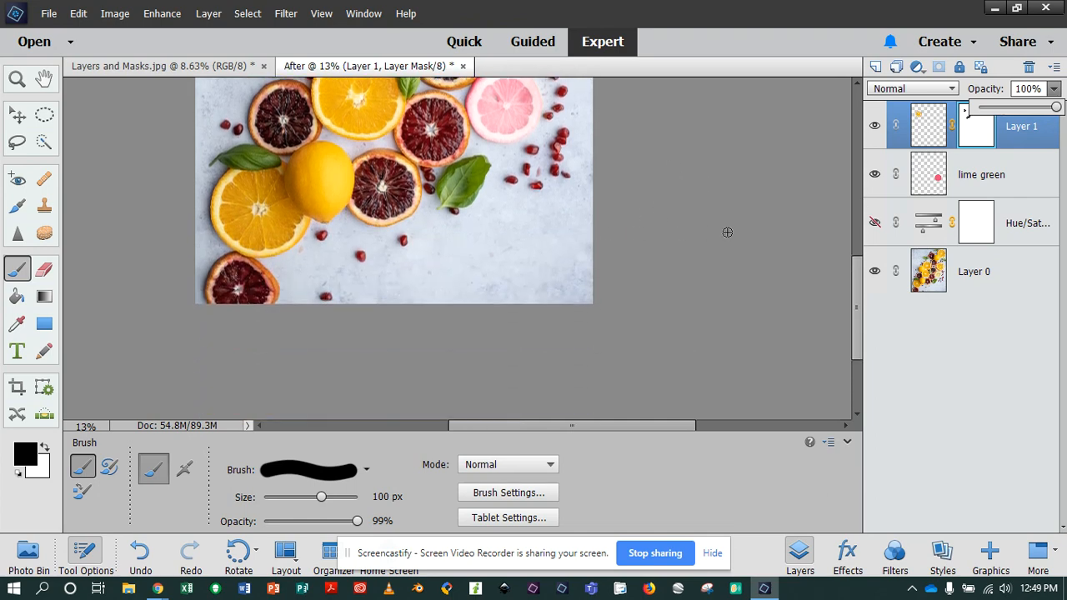
{"action": "left_click", "coordinate": [1015, 137]}
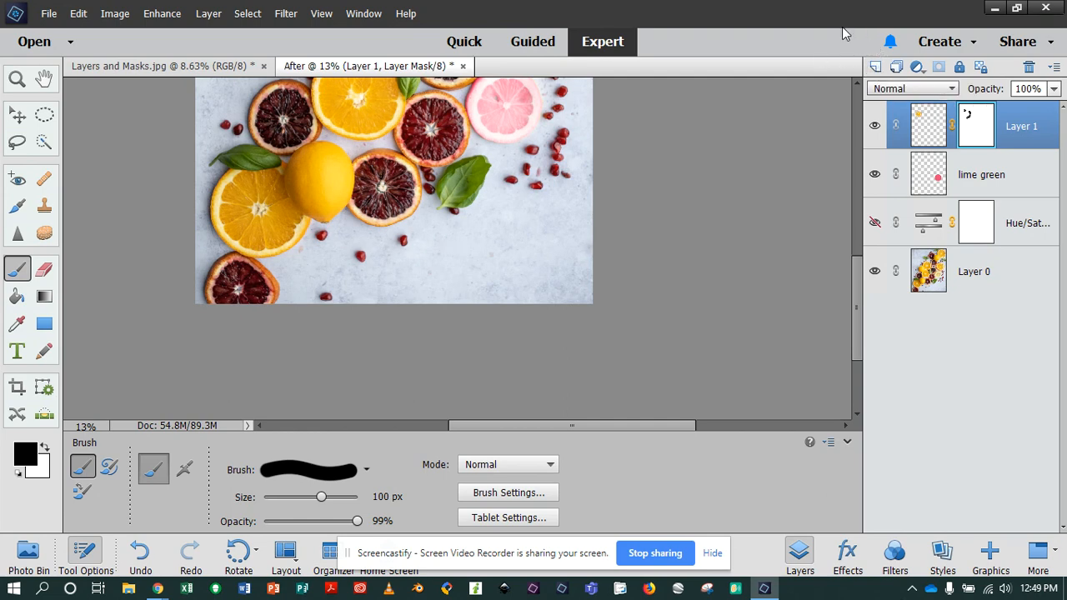
Step: Add a new layer above Layer 1 and create a text box reading CITRUS in the photo's lower empty area
{"action": "left_click", "coordinate": [876, 67]}
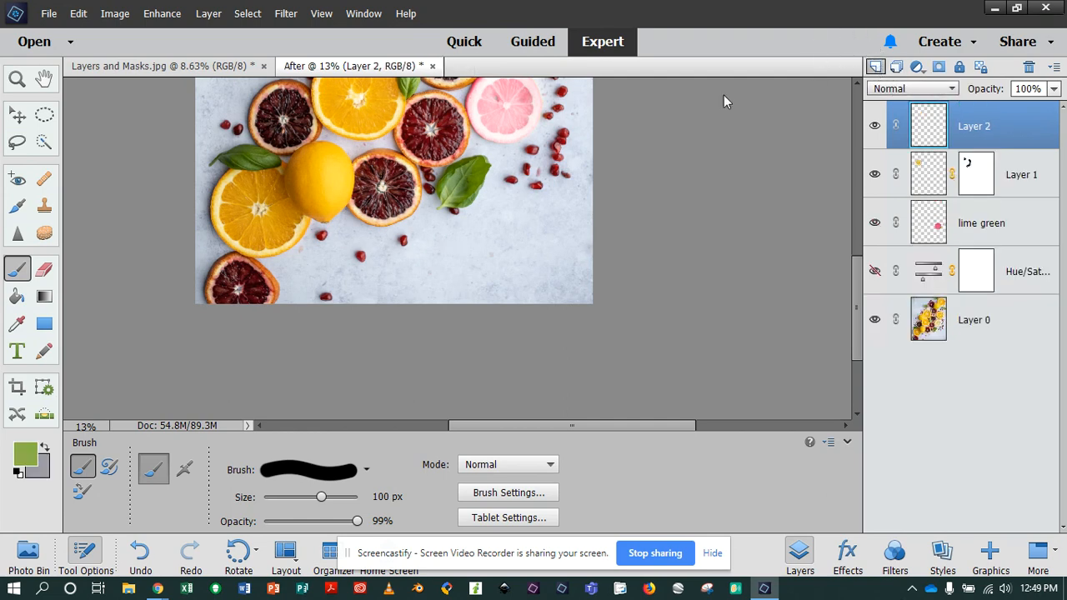
{"action": "left_click", "coordinate": [18, 351]}
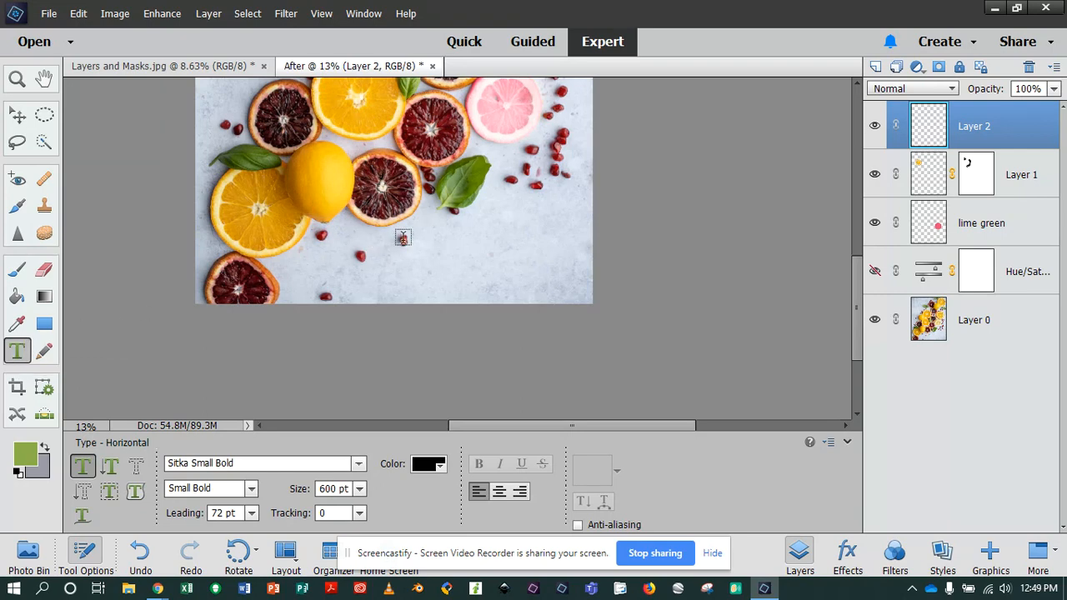
{"action": "left_click_drag", "start_coordinate": [298, 218], "coordinate": [579, 291]}
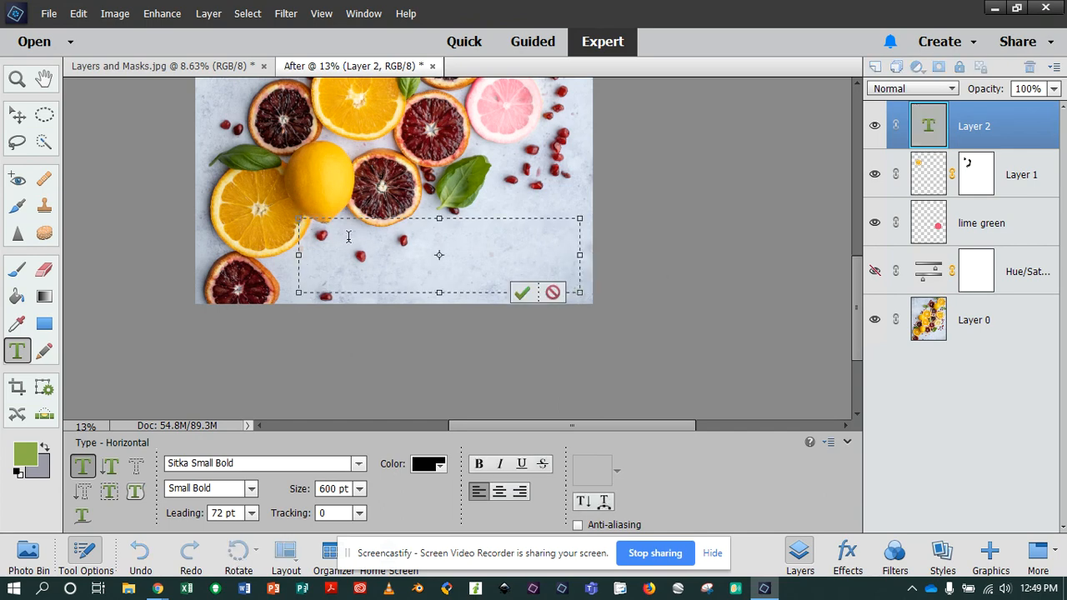
{"action": "type", "text": "CITRUS"}
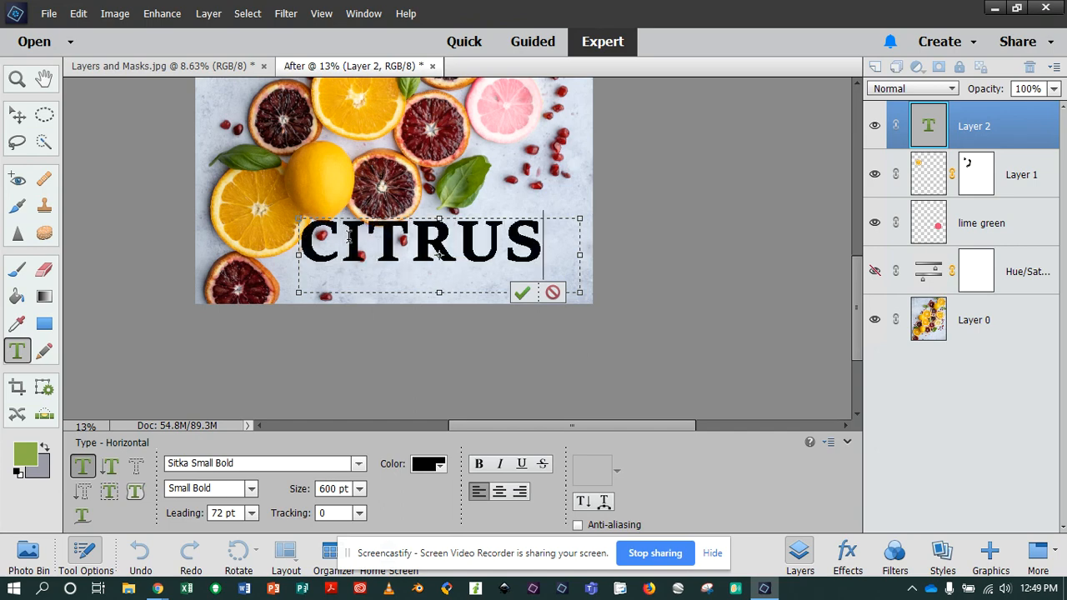
Step: Change the color of the whole word CITRUS to white
{"action": "left_click_drag", "start_coordinate": [547, 235], "coordinate": [305, 235]}
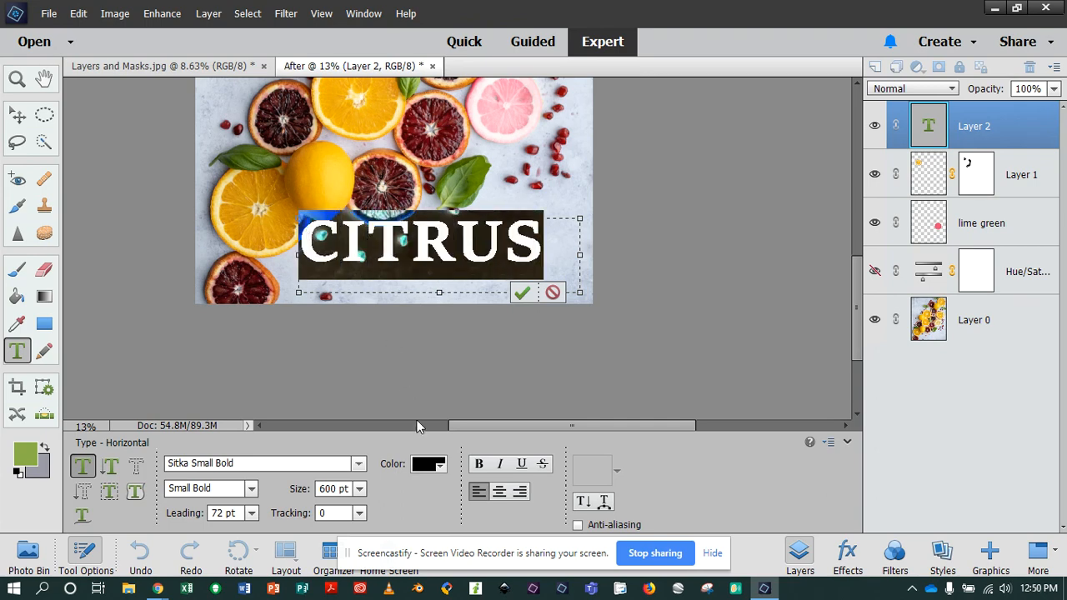
{"action": "left_click", "coordinate": [440, 468]}
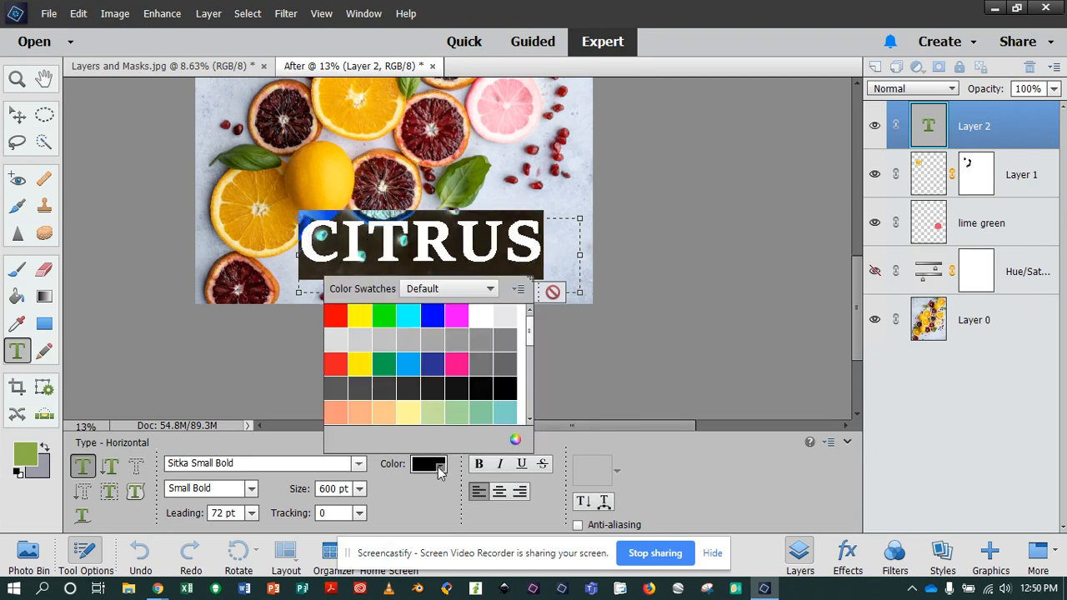
{"action": "left_click", "coordinate": [482, 314]}
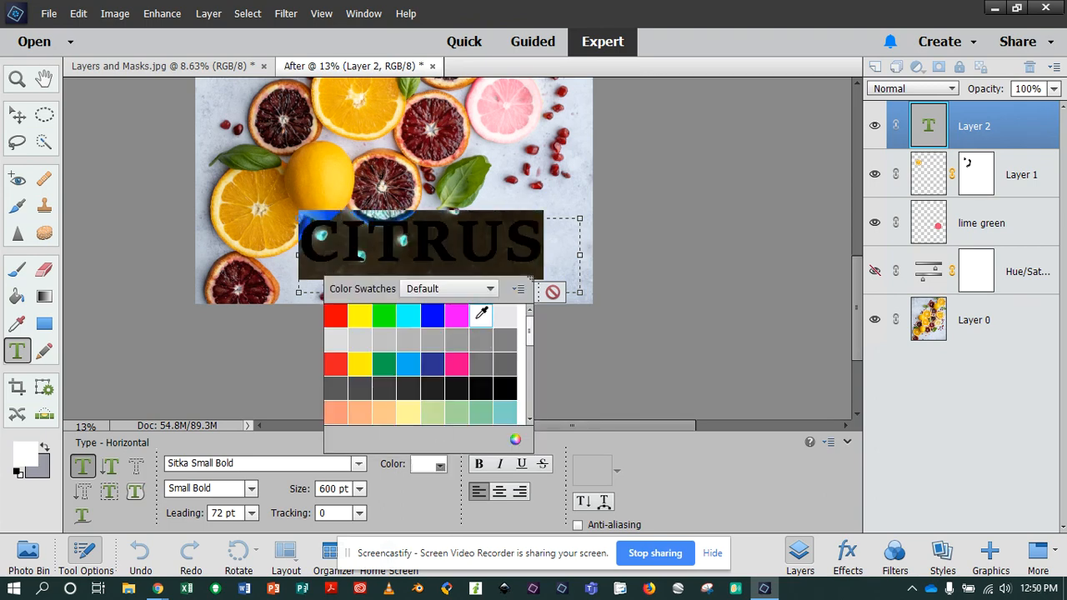
{"action": "left_click", "coordinate": [555, 298]}
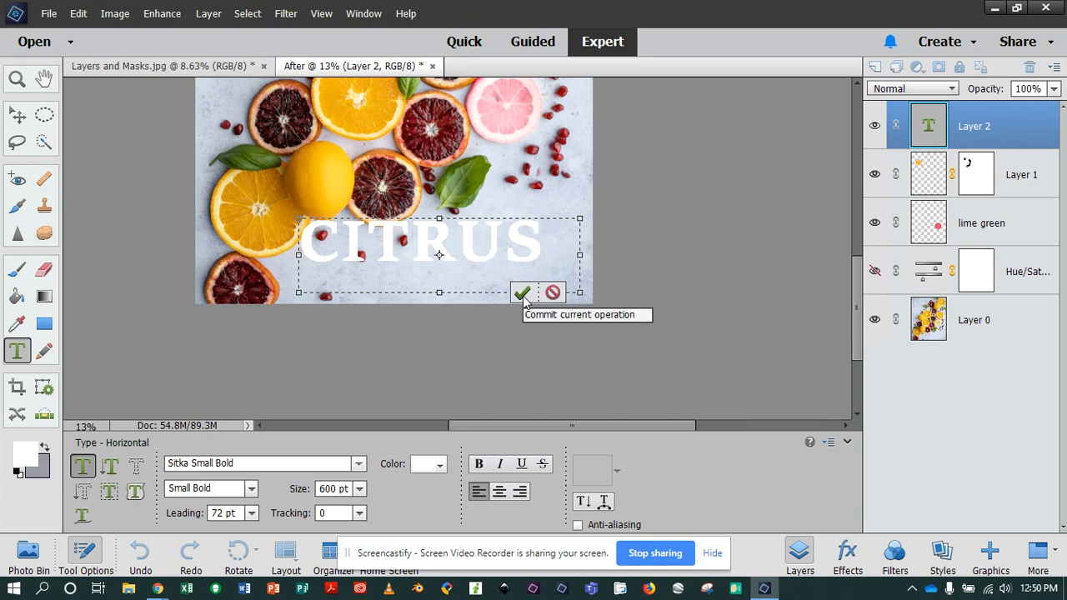
Step: Try a font size of 800 pt for CITRUS and settle on 700 pt
{"action": "left_click_drag", "start_coordinate": [543, 242], "coordinate": [307, 242]}
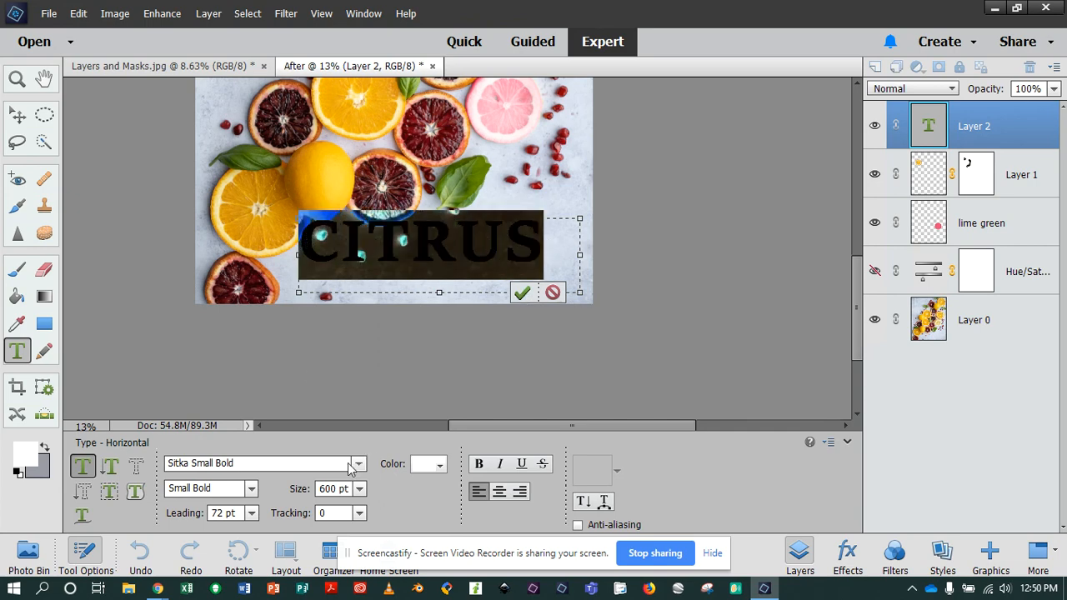
{"action": "left_click", "coordinate": [344, 489]}
{"action": "type", "text": "800"}
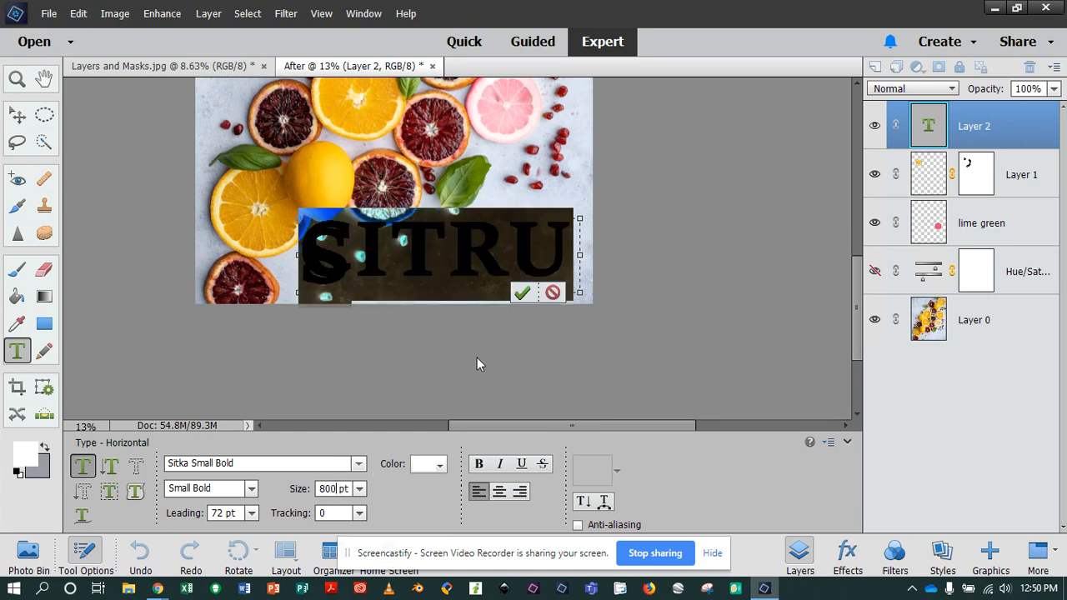
{"action": "left_click", "coordinate": [427, 464]}
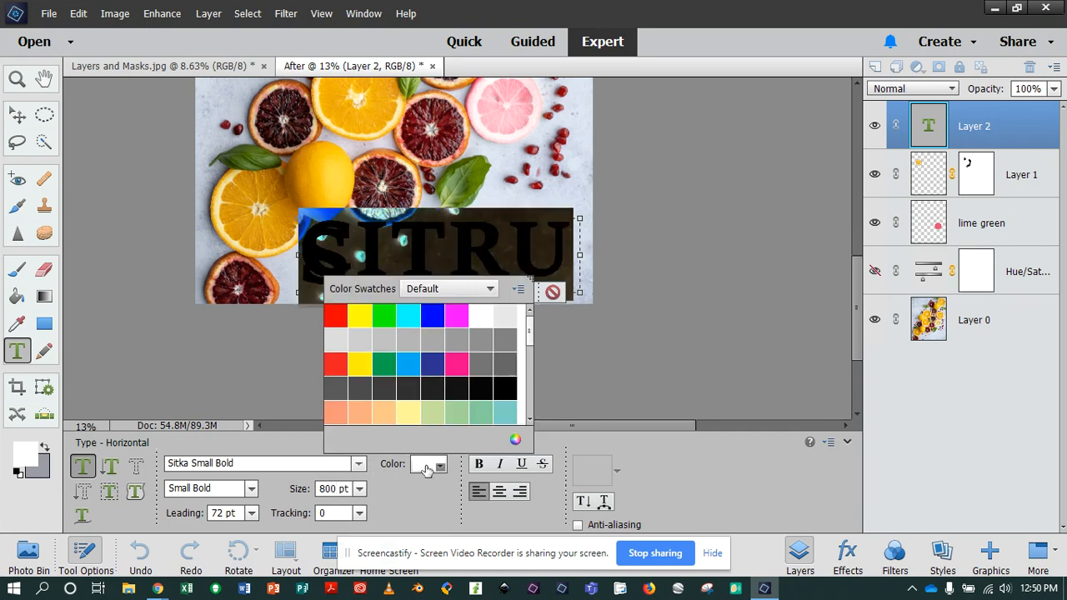
{"action": "left_click", "coordinate": [334, 490]}
{"action": "type", "text": "700"}
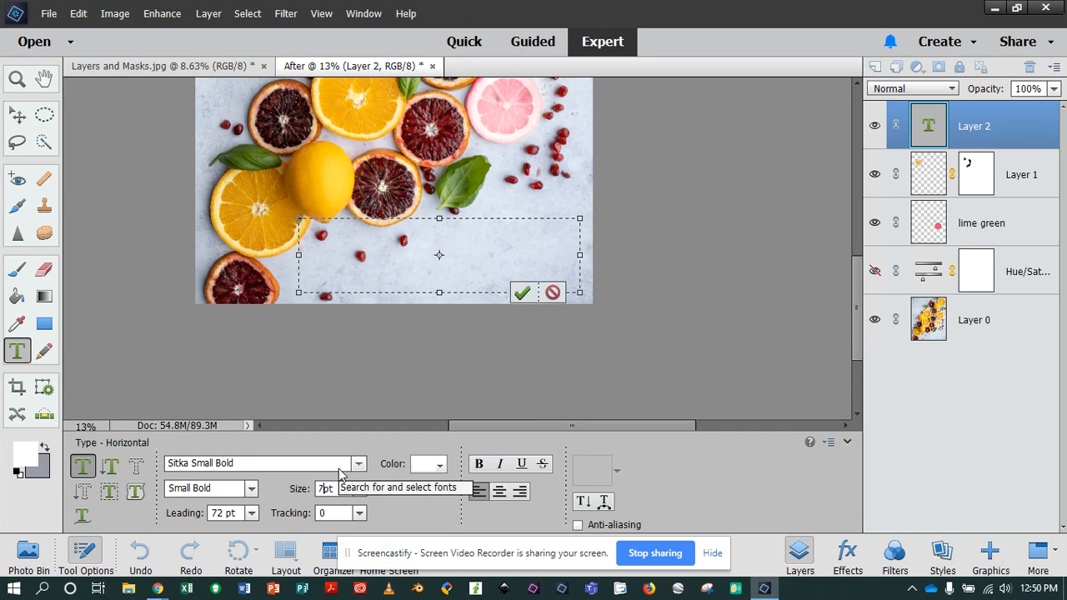
{"action": "key", "text": "Return"}
Step: Widen the CITRUS text box leftward, narrow it from its right side around the word, and commit the text
{"action": "left_click_drag", "start_coordinate": [297, 257], "coordinate": [223, 259]}
{"action": "left_click", "coordinate": [456, 242]}
{"action": "left_click_drag", "start_coordinate": [579, 255], "coordinate": [527, 254]}
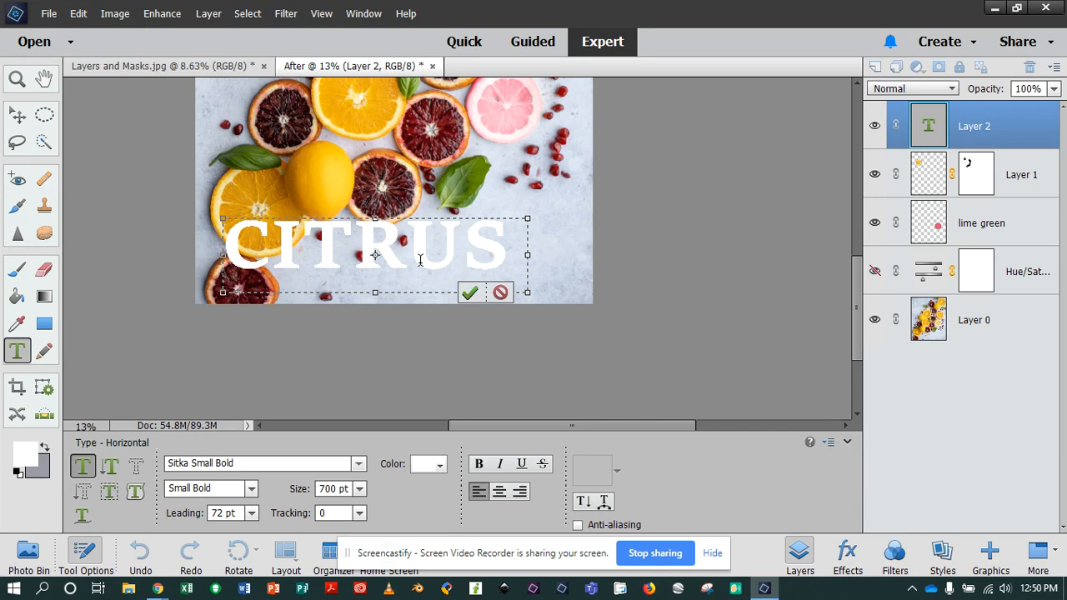
{"action": "left_click", "coordinate": [469, 292]}
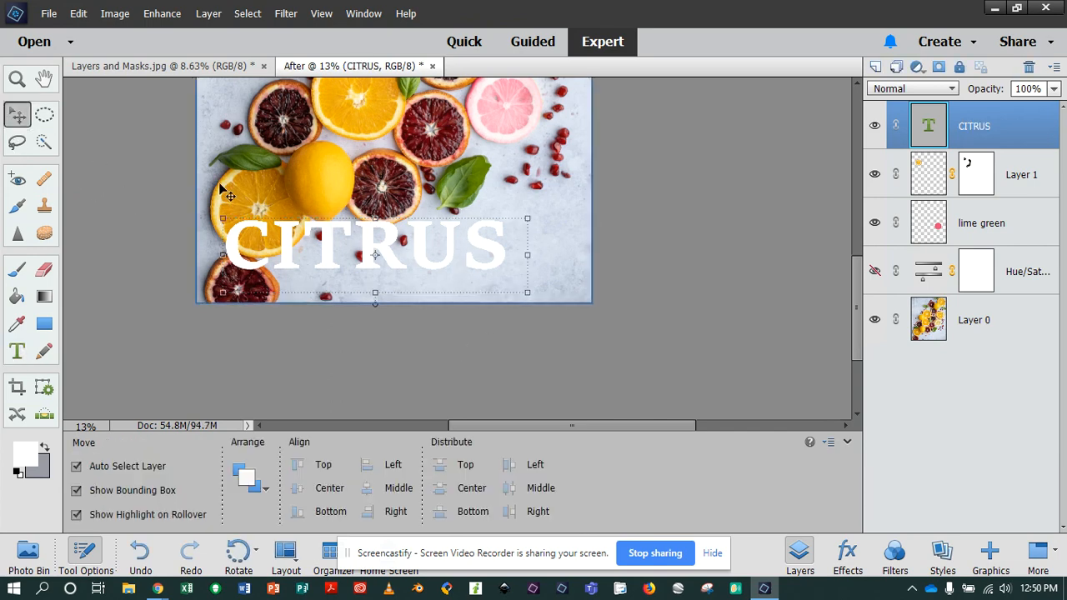
Step: Move the CITRUS text about 11.5 in right and 1.1 in up so it overlaps the lemon and blood orange slice, then deselect it
{"action": "left_click_drag", "start_coordinate": [305, 239], "coordinate": [400, 232]}
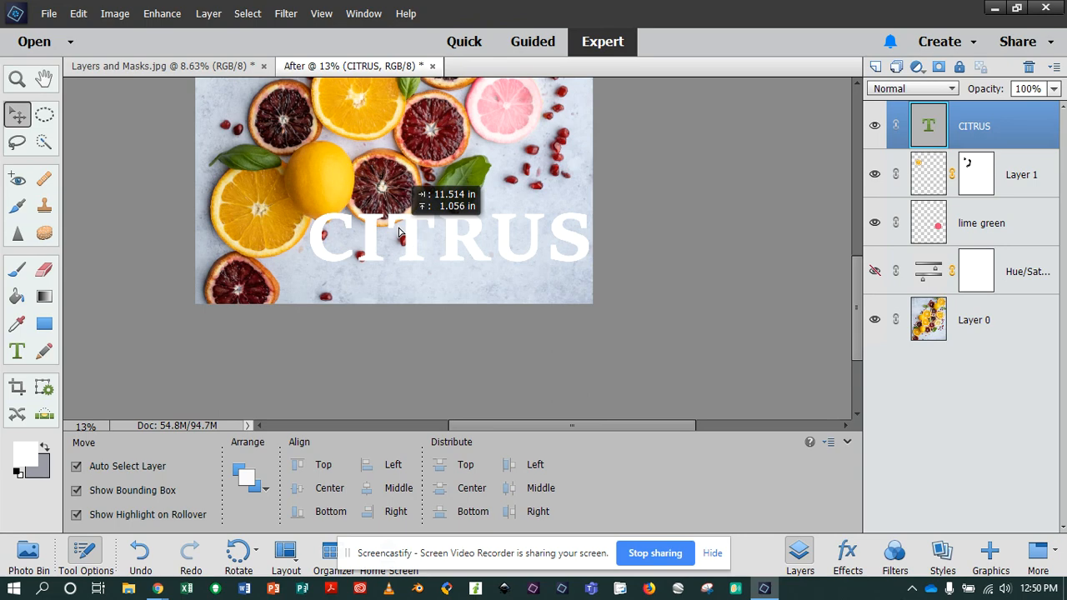
{"action": "left_click_drag", "start_coordinate": [399, 233], "coordinate": [399, 232]}
{"action": "left_click", "coordinate": [784, 227]}
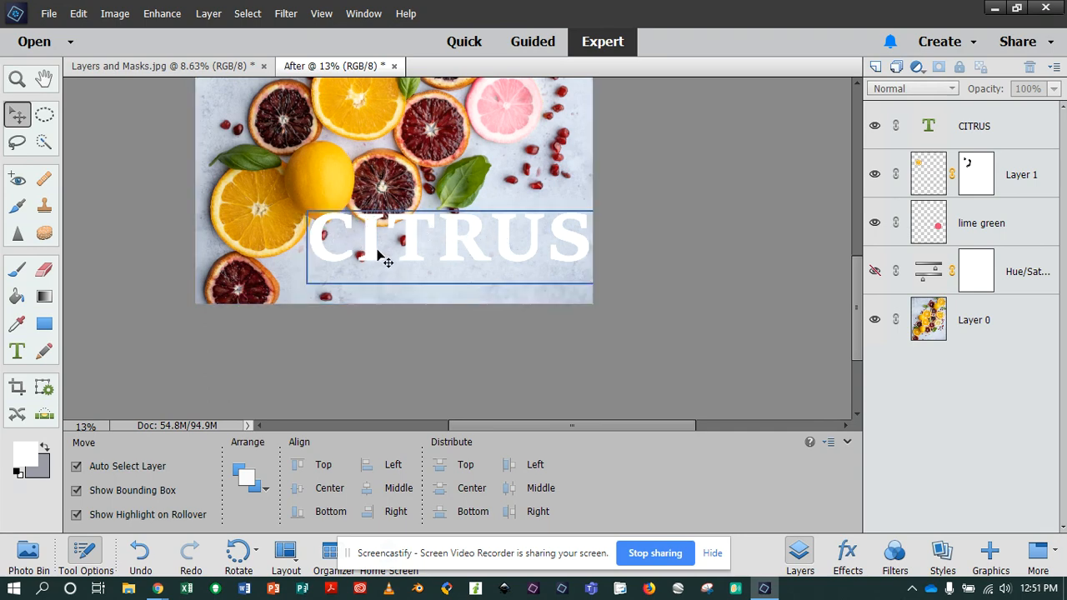
{"action": "left_click", "coordinate": [462, 243]}
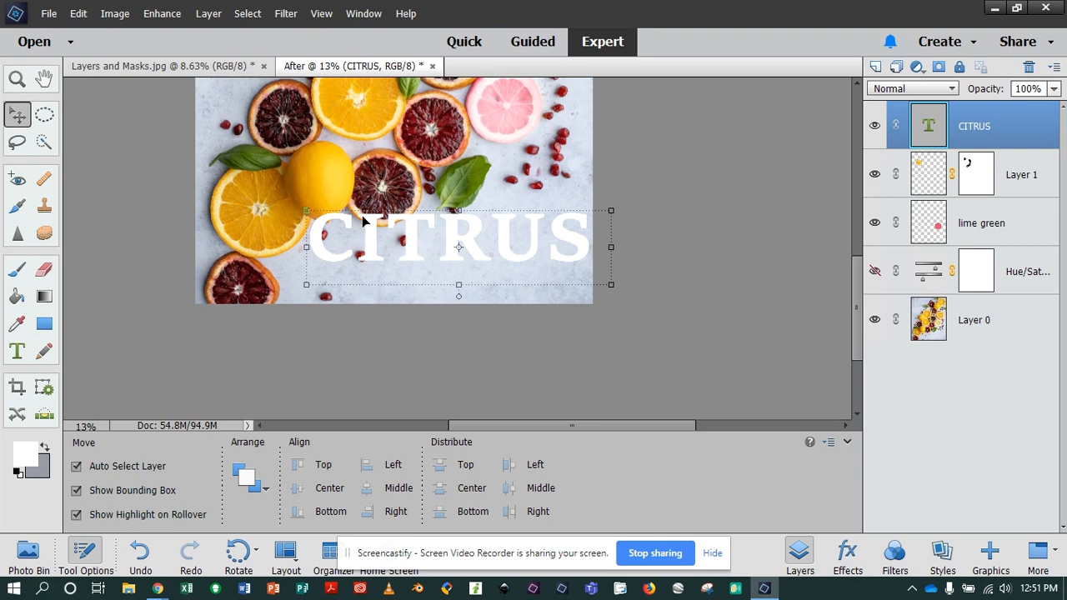
{"action": "left_click", "coordinate": [16, 351]}
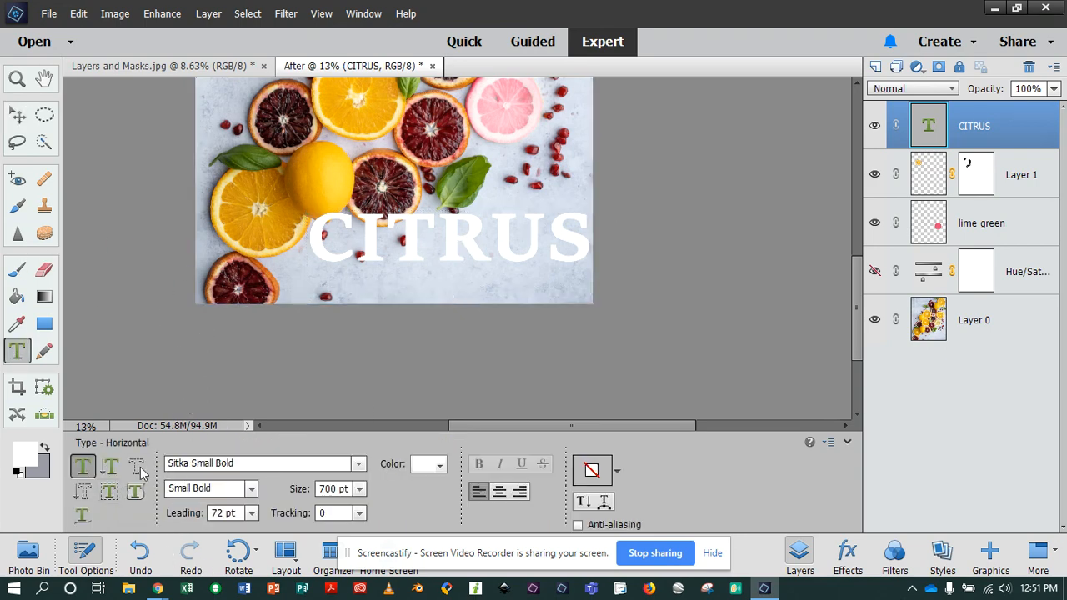
{"action": "left_click", "coordinate": [434, 238]}
{"action": "key", "text": "ctrl+a"}
{"action": "left_click", "coordinate": [435, 238]}
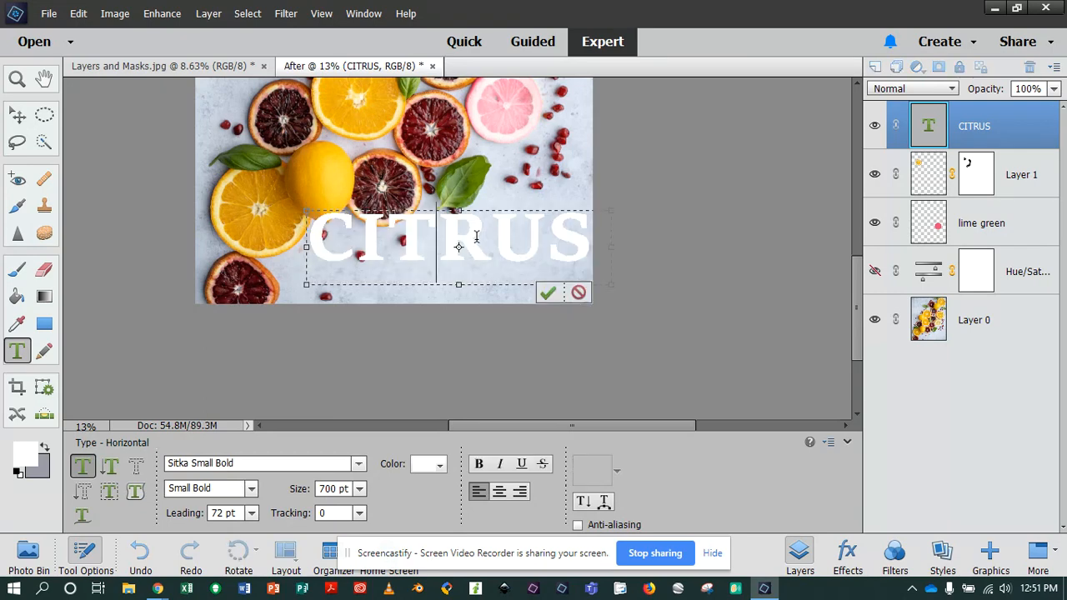
{"action": "left_click", "coordinate": [547, 294]}
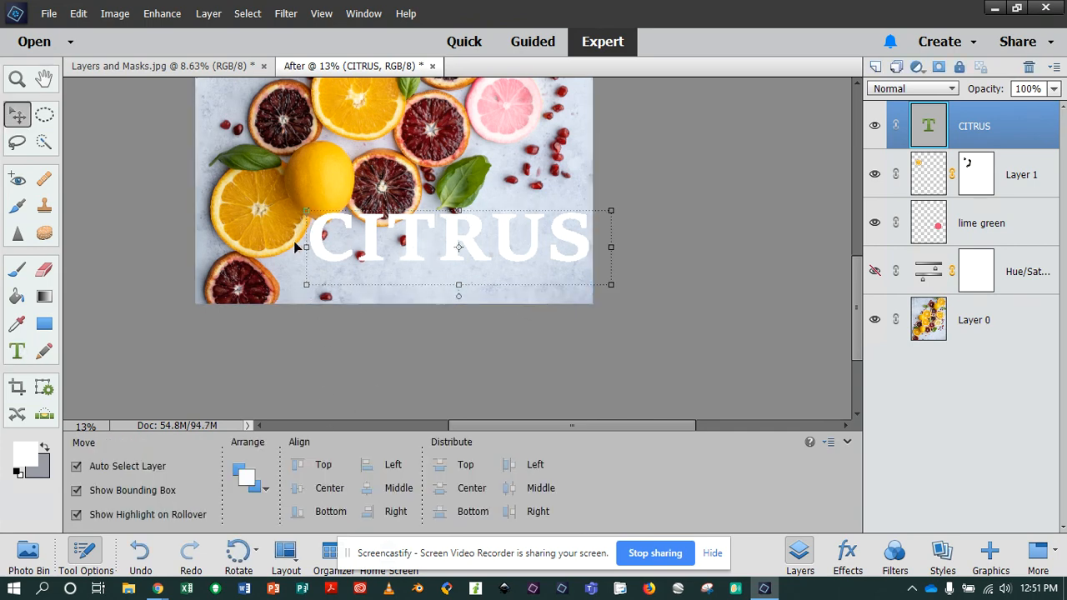
{"action": "left_click", "coordinate": [17, 351]}
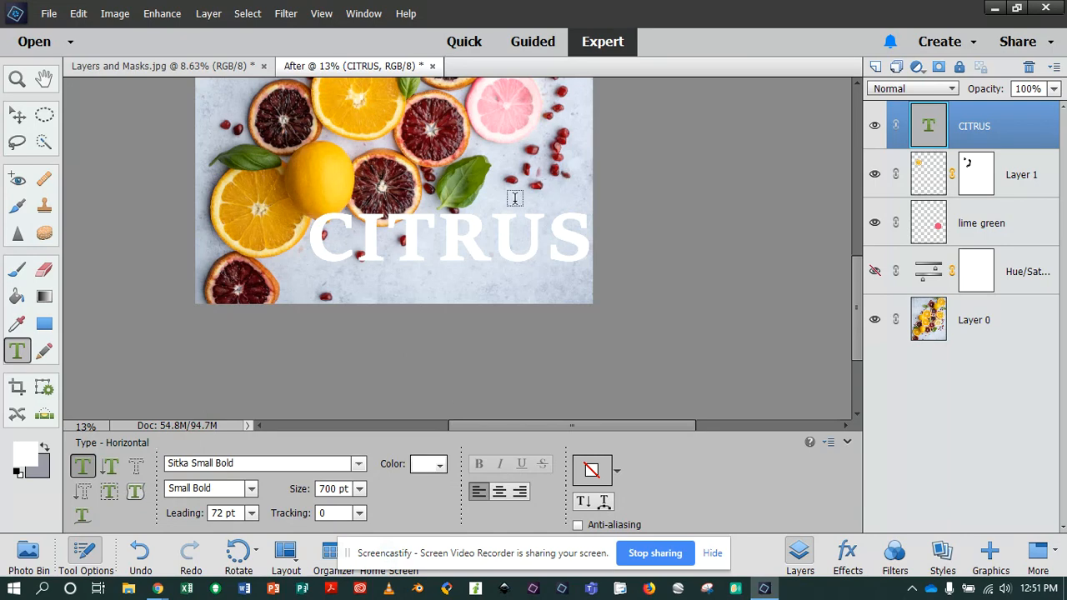
{"action": "left_click", "coordinate": [15, 118]}
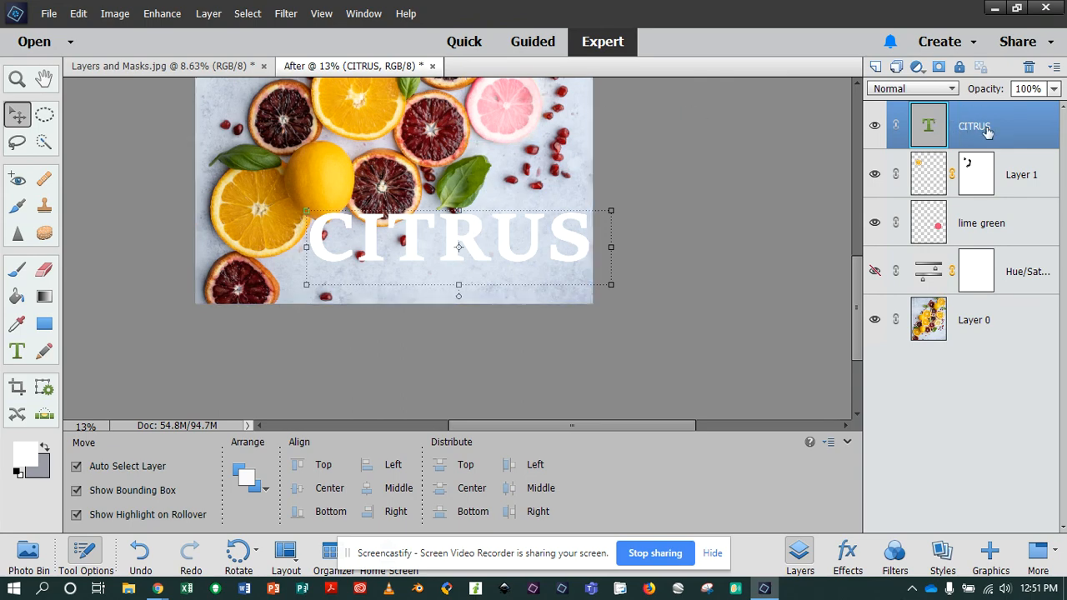
Step: Add a layer mask to the CITRUS layer and paint it black where the letters cover the lemon and blood orange slice
{"action": "left_click", "coordinate": [938, 66]}
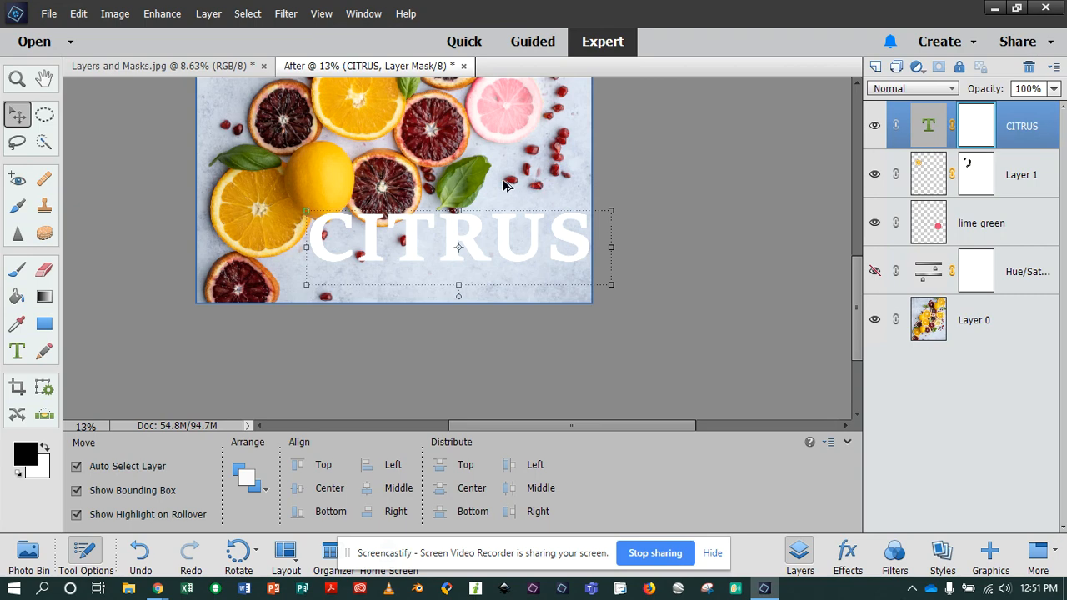
{"action": "scroll", "coordinate": [556, 187], "scroll_direction": "up", "scroll_amount": 2}
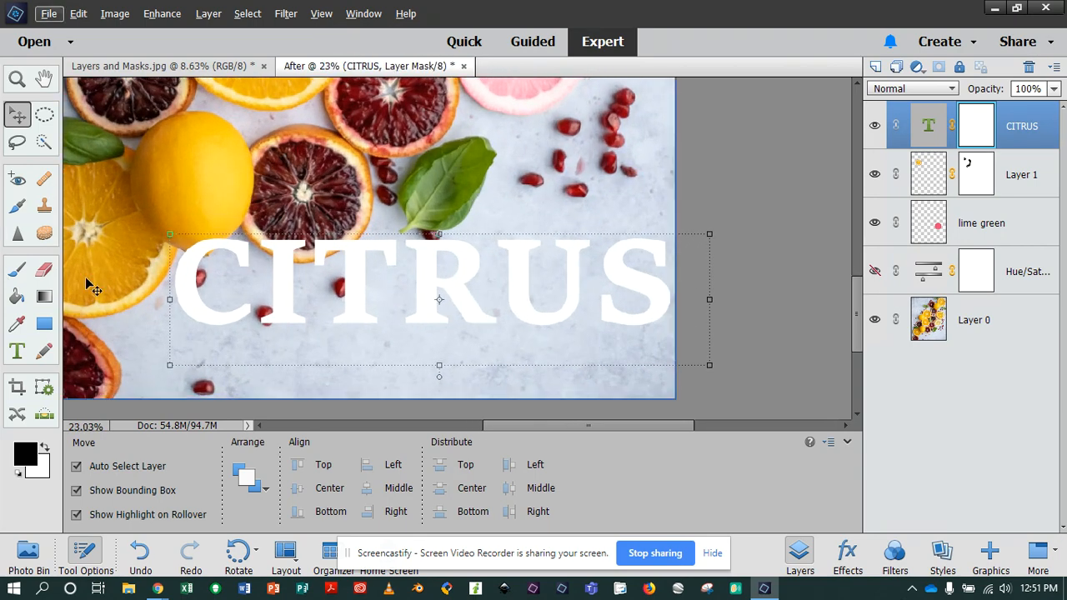
{"action": "left_click", "coordinate": [18, 269]}
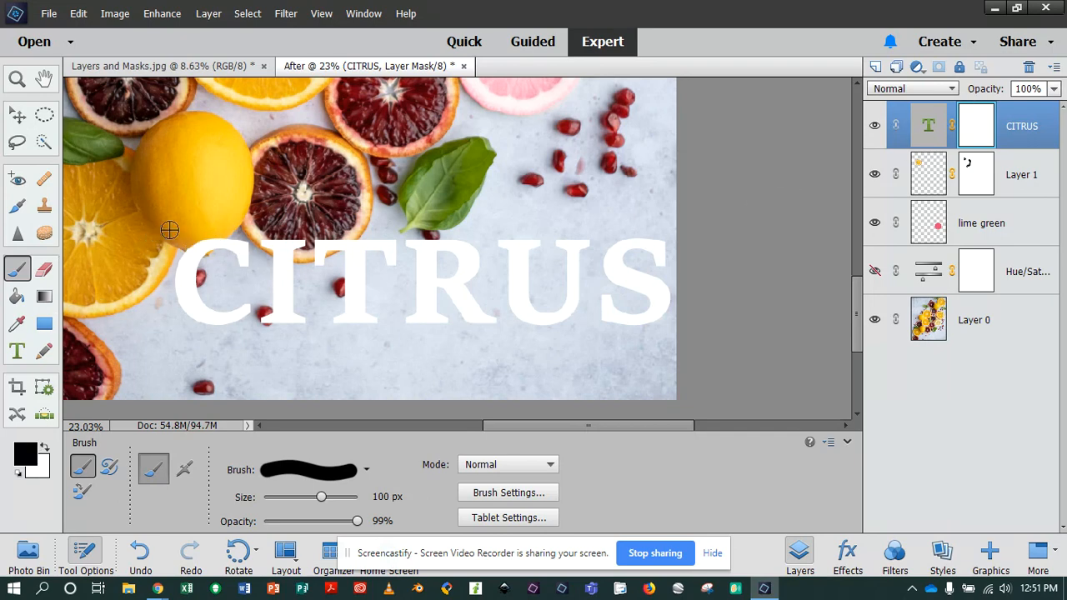
{"action": "left_click", "coordinate": [216, 229]}
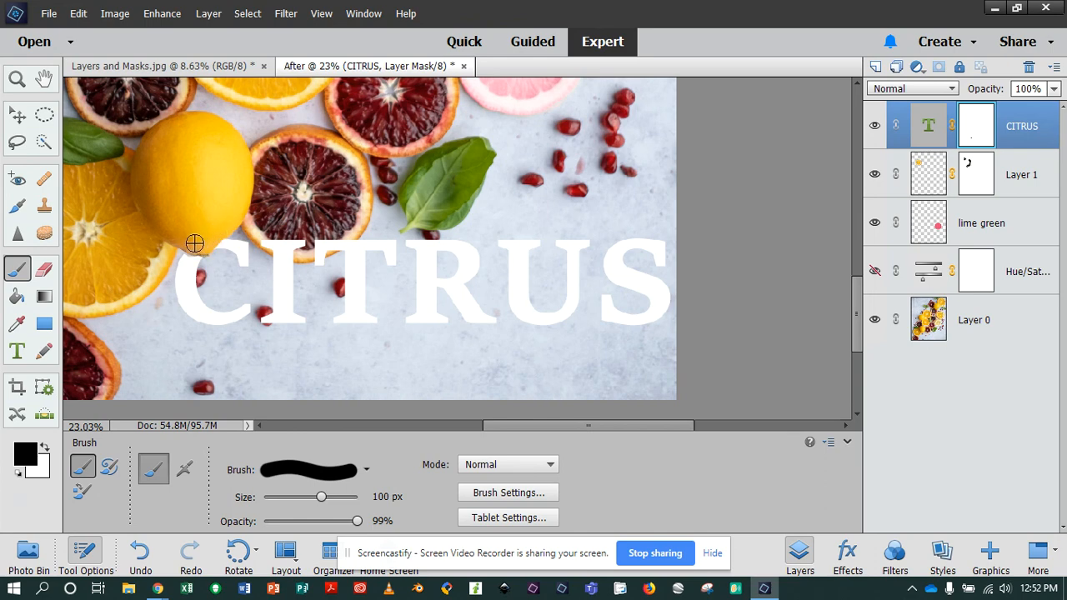
{"action": "mouse_move", "coordinate": [201, 248]}
{"action": "left_mouse_down"}
{"action": "mouse_move", "coordinate": [186, 256]}
{"action": "mouse_move", "coordinate": [201, 251]}
{"action": "left_mouse_up"}
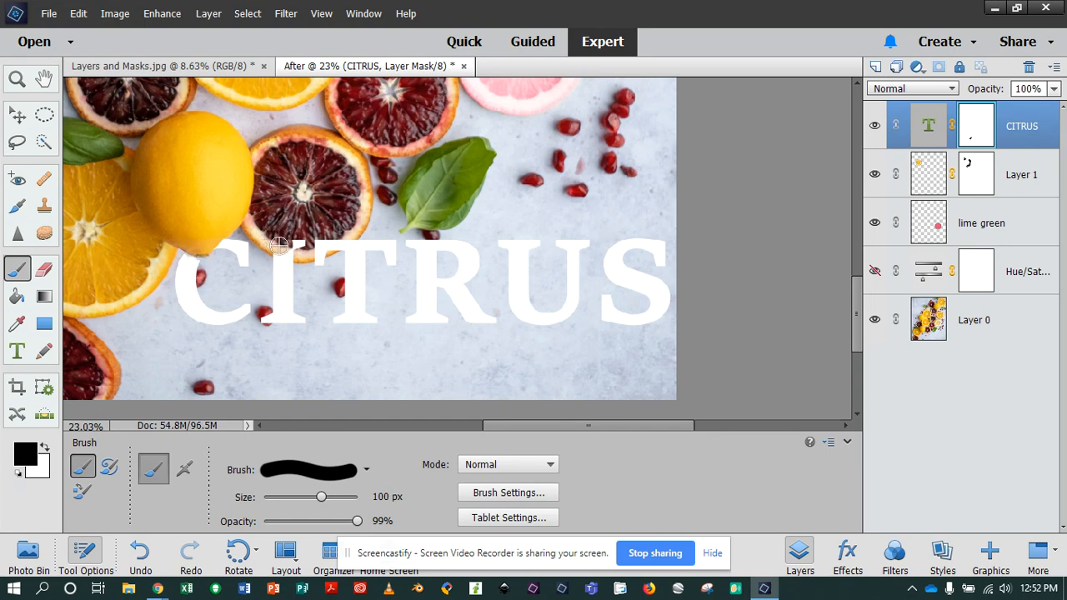
{"action": "mouse_move", "coordinate": [297, 247]}
{"action": "left_mouse_down"}
{"action": "mouse_move", "coordinate": [314, 252]}
{"action": "mouse_move", "coordinate": [351, 236]}
{"action": "mouse_move", "coordinate": [307, 254]}
{"action": "left_mouse_up"}
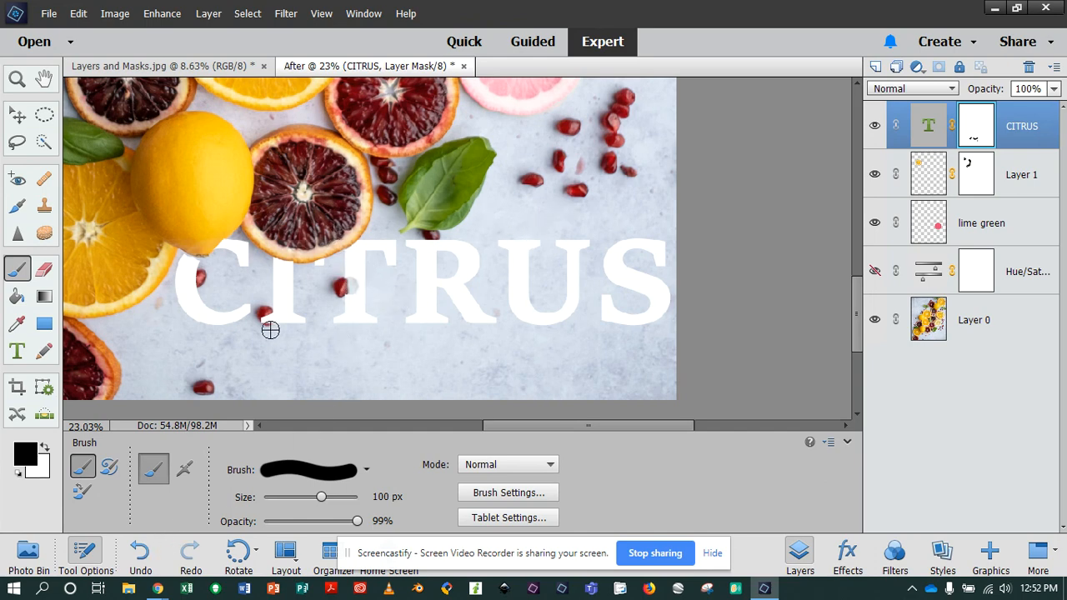
Step: Reduce the brush to 45 px and paint white on the CITRUS mask to restore the T around the pomegranate seed
{"action": "left_click", "coordinate": [45, 448]}
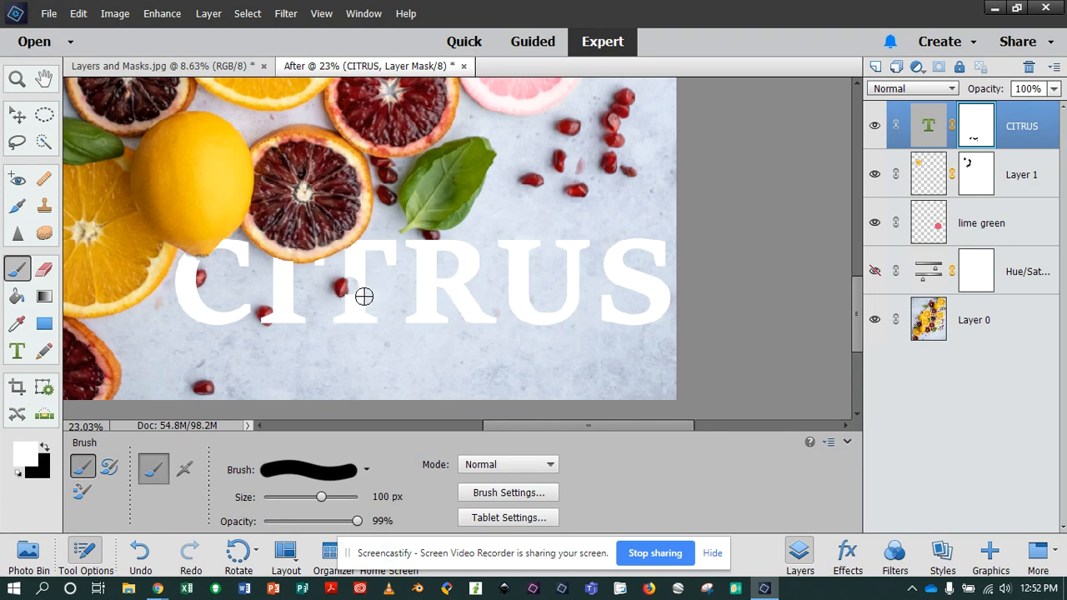
{"action": "key", "text": "bracketleft"}
{"action": "key", "text": "bracketleft"}
{"action": "key", "text": "bracketleft"}
{"action": "key", "text": "bracketleft"}
{"action": "key", "text": "bracketleft"}
{"action": "key", "text": "bracketleft"}
{"action": "key", "text": "bracketleft"}
{"action": "key", "text": "bracketleft"}
{"action": "key", "text": "bracketleft"}
{"action": "key", "text": "bracketleft"}
{"action": "key", "text": "bracketleft"}
Step: Alternate black and white on the CITRUS mask to bring the pomegranate seeds at the I and C in front of the letters
{"action": "left_click", "coordinate": [45, 449]}
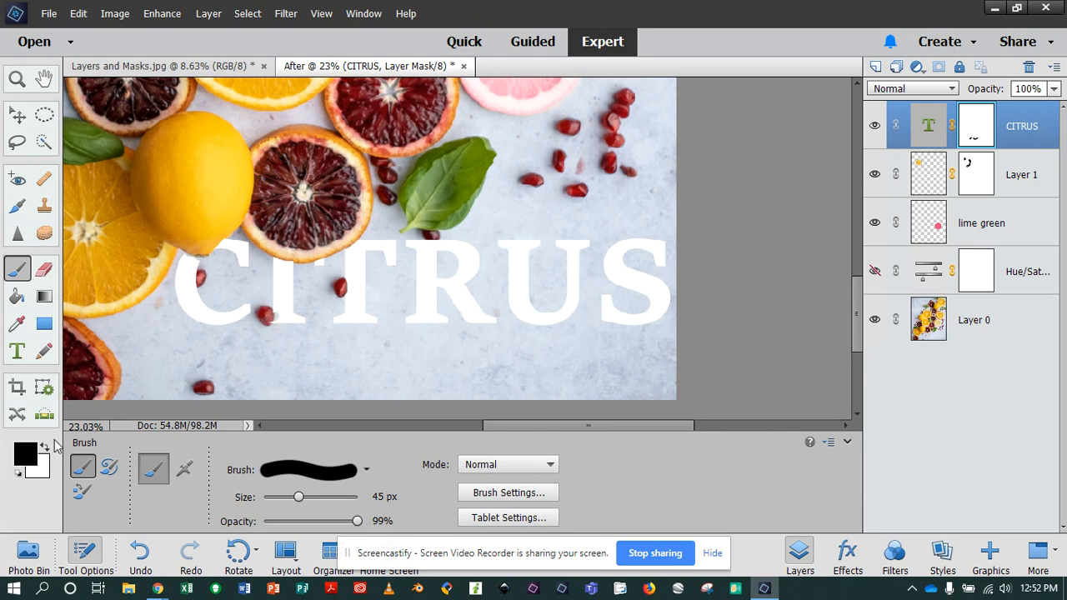
{"action": "key", "text": "x"}
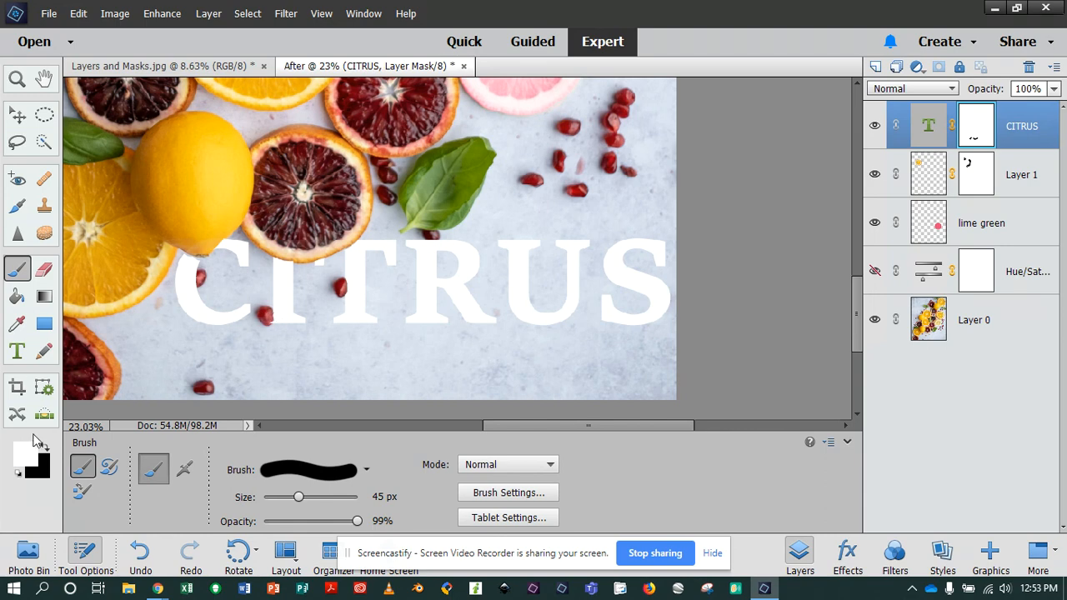
{"action": "key", "text": "x"}
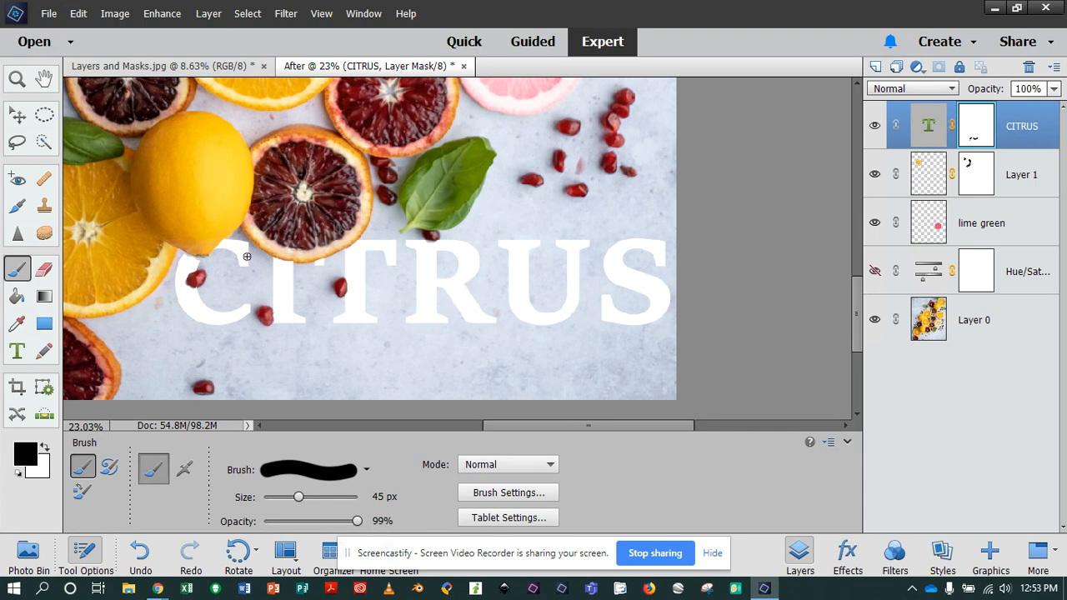
Step: Set white as the foreground color and add a new blank layer above the CITRUS text layer
{"action": "left_click", "coordinate": [44, 448]}
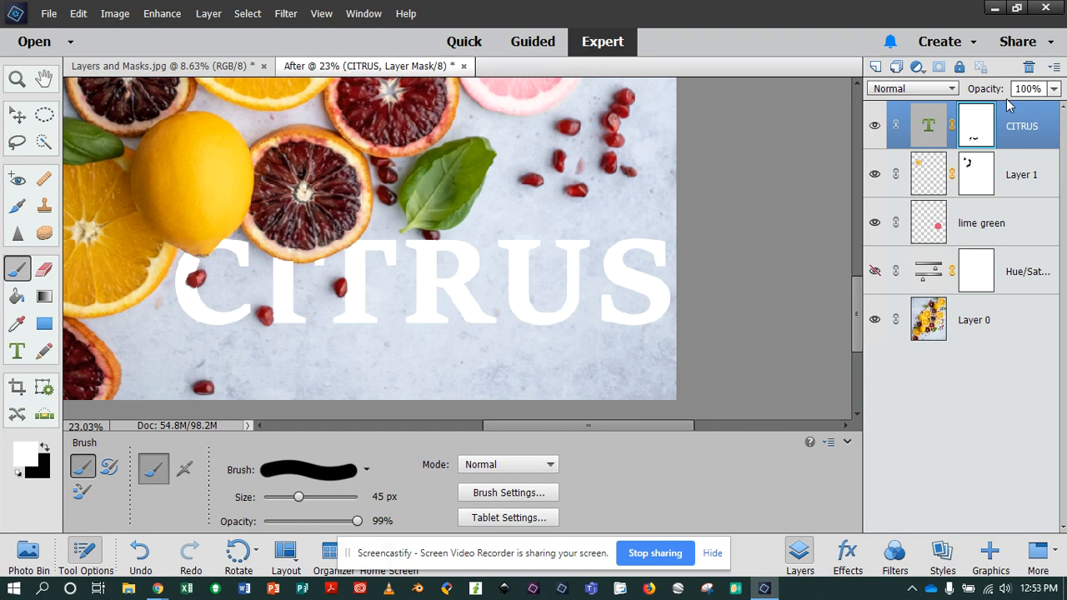
{"action": "left_click", "coordinate": [876, 68]}
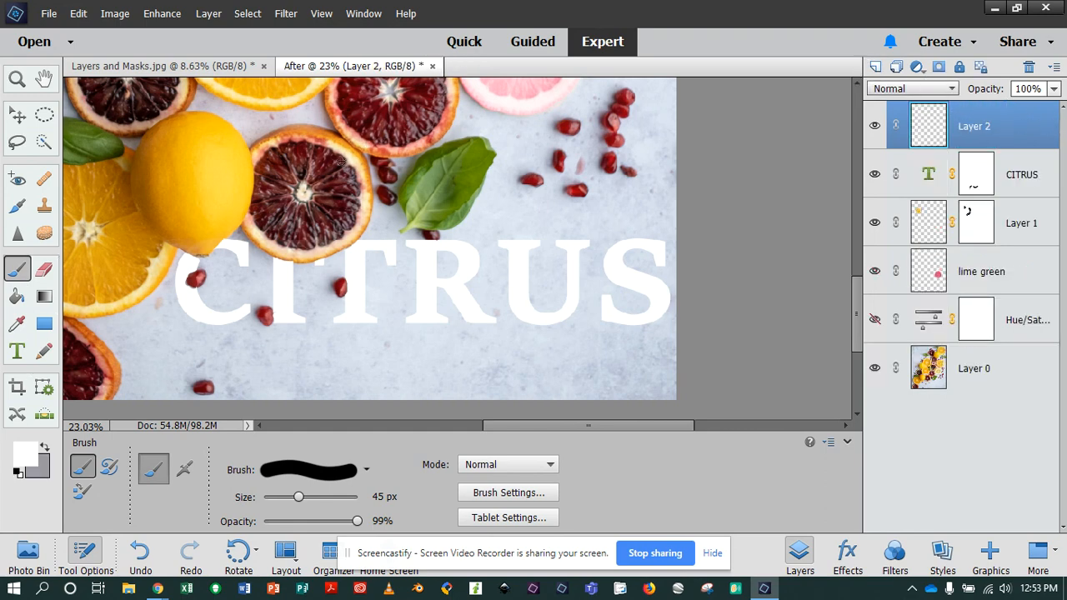
{"action": "right_click", "coordinate": [254, 124]}
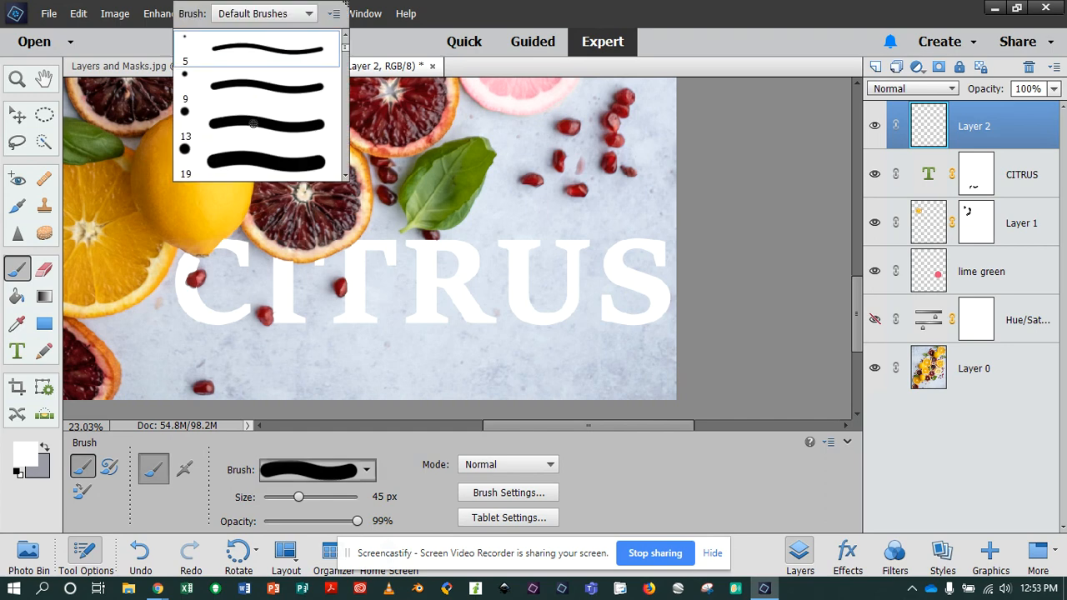
{"action": "left_click", "coordinate": [496, 121]}
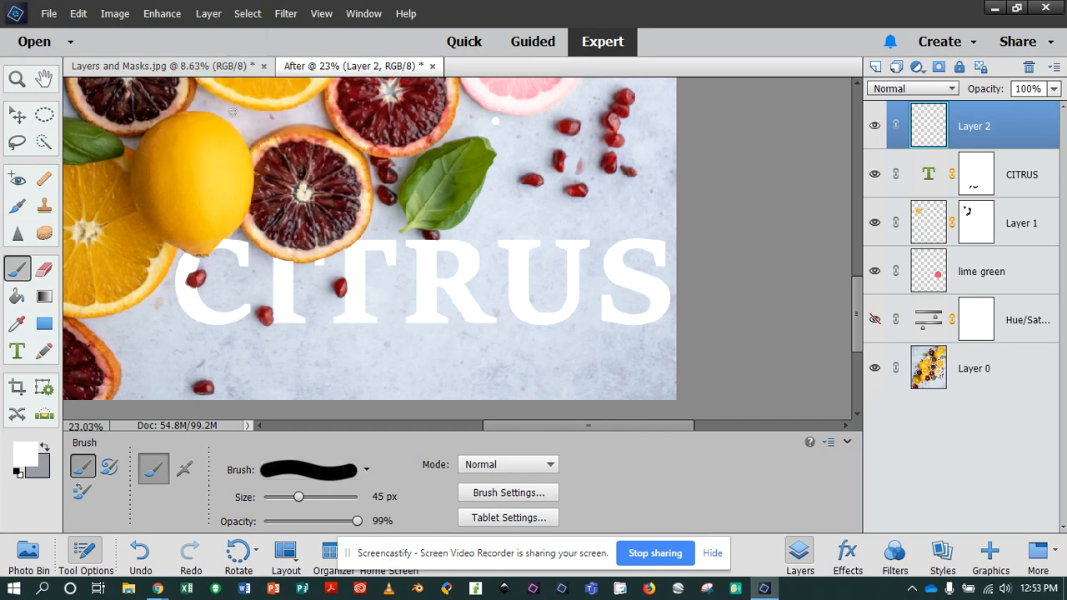
{"action": "left_click", "coordinate": [140, 552]}
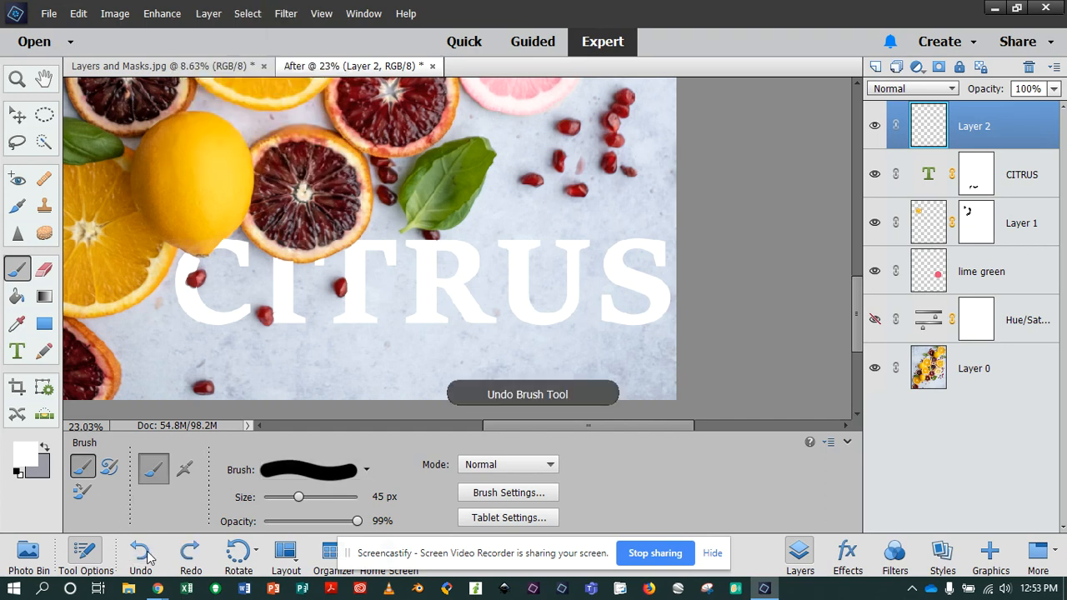
Step: Sample the light grey background color, set the brush to 90 px, and dab over the lemon's tip at the letter C
{"action": "left_click", "coordinate": [252, 116], "text": "alt"}
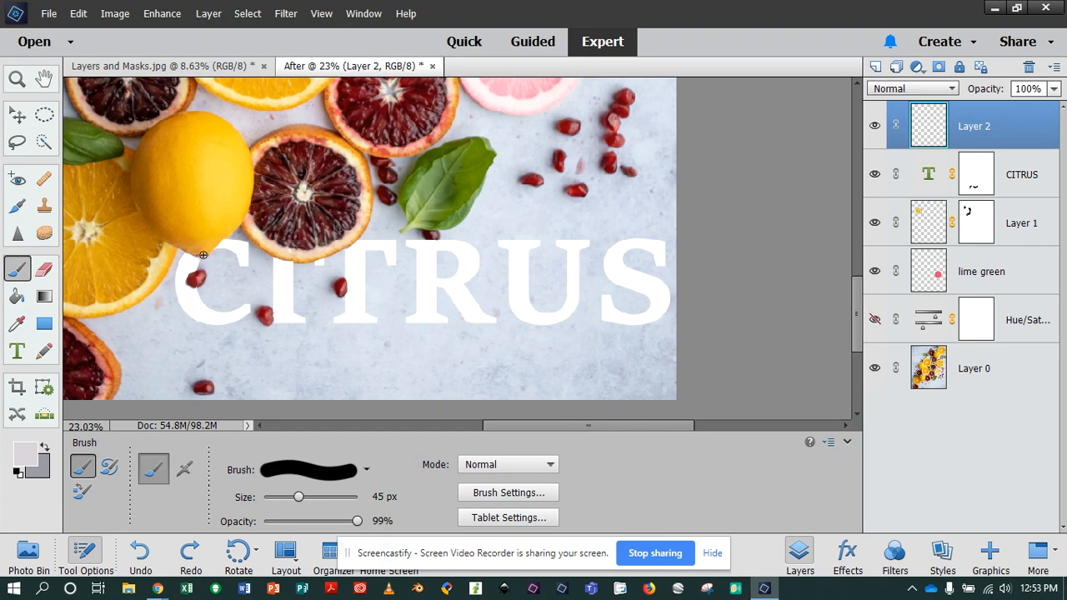
{"action": "key", "text": "bracketright"}
{"action": "key", "text": "bracketright"}
{"action": "key", "text": "bracketright"}
{"action": "key", "text": "bracketright"}
{"action": "key", "text": "bracketright"}
{"action": "key", "text": "bracketright"}
{"action": "key", "text": "bracketright"}
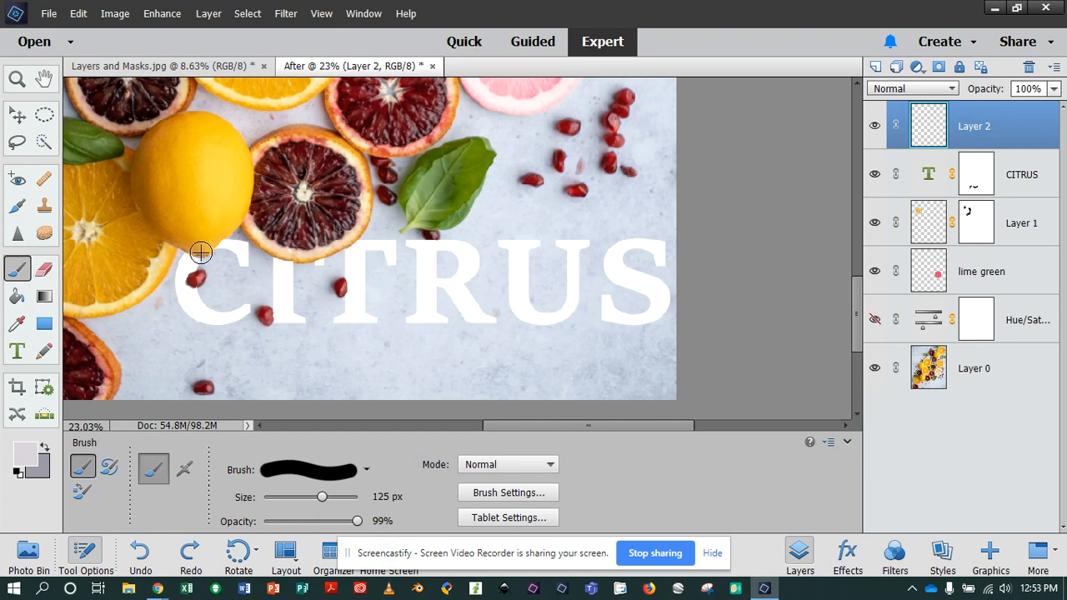
{"action": "key", "text": "bracketleft"}
{"action": "key", "text": "bracketleft"}
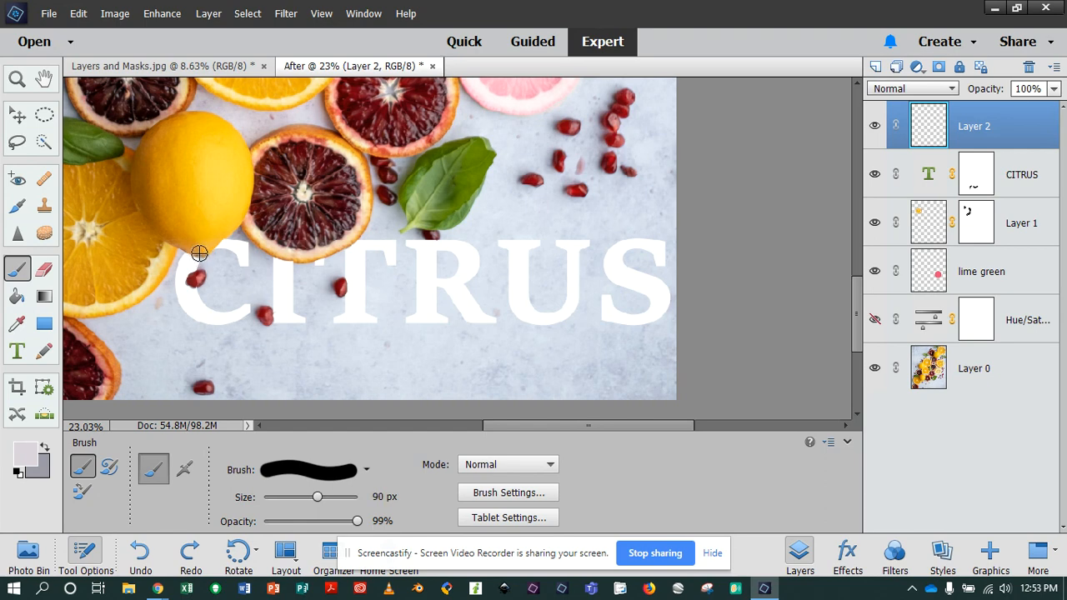
{"action": "left_click", "coordinate": [200, 253]}
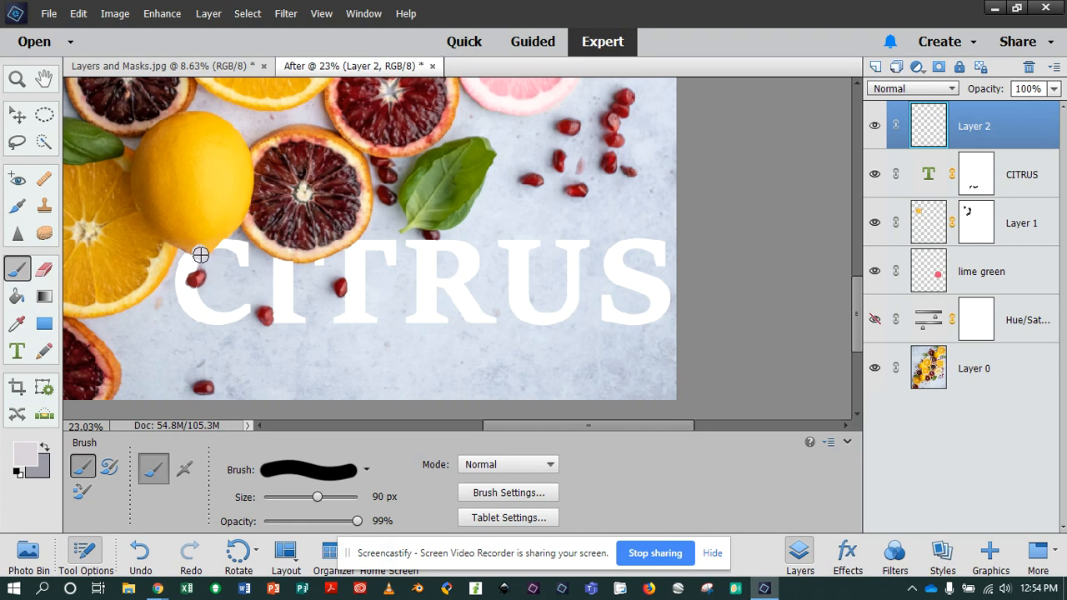
Step: Switch to a soft round brush at 70 px and paint grey dabs at the lemon tip, blood orange edge and seed on the T
{"action": "left_click", "coordinate": [363, 465]}
{"action": "scroll", "coordinate": [325, 389], "scroll_direction": "down", "scroll_amount": 3}
{"action": "scroll", "coordinate": [325, 389], "scroll_direction": "down", "scroll_amount": 3}
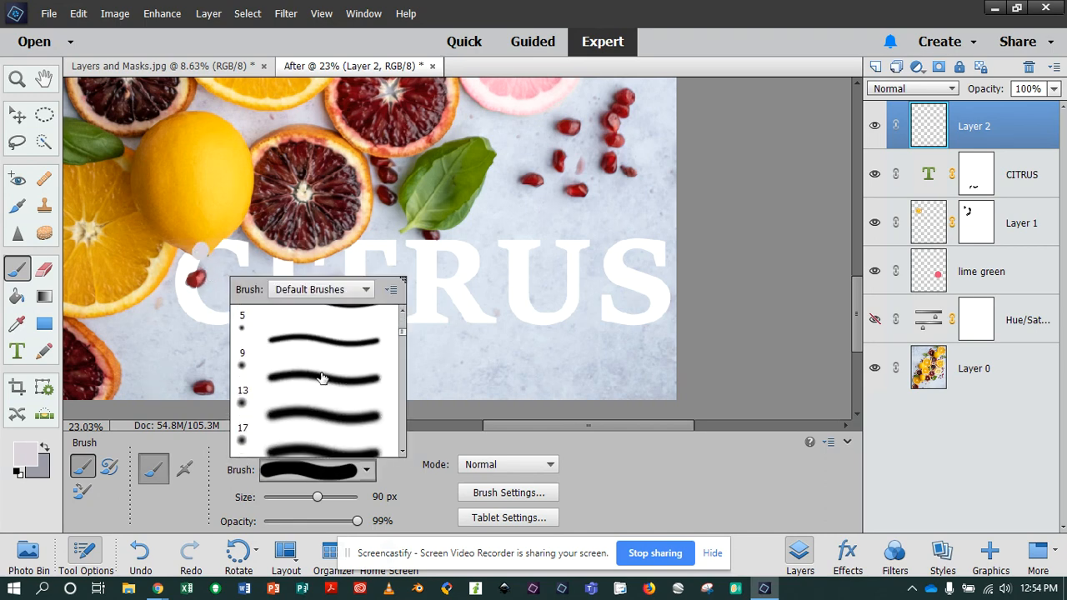
{"action": "left_click", "coordinate": [323, 378]}
{"action": "left_click", "coordinate": [194, 250]}
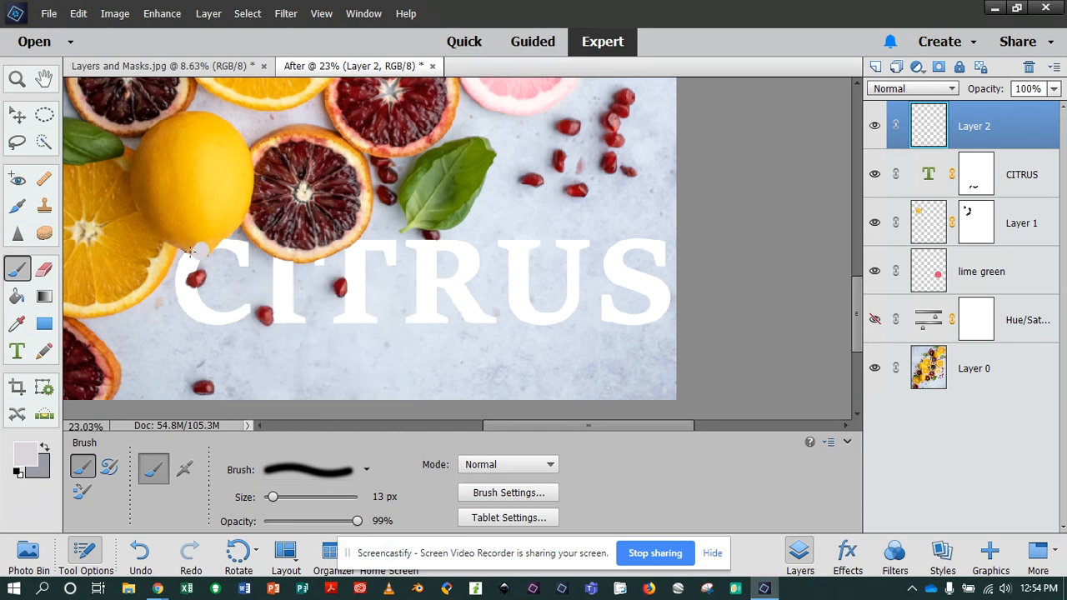
{"action": "key", "text": "bracketright"}
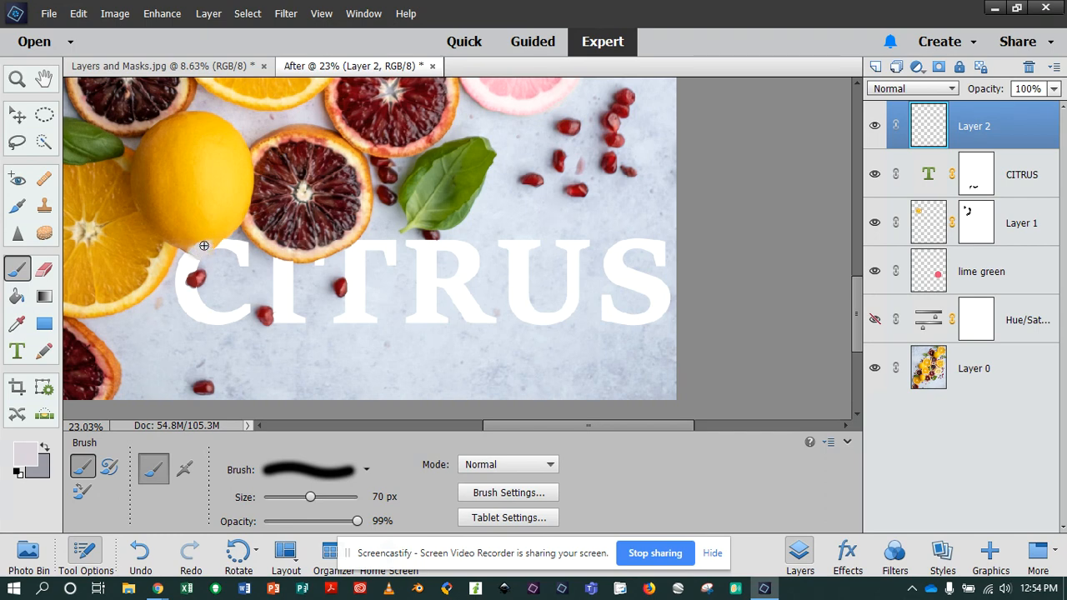
{"action": "left_click", "coordinate": [210, 247]}
{"action": "left_click_drag", "start_coordinate": [350, 247], "coordinate": [353, 243]}
{"action": "left_click_drag", "start_coordinate": [347, 287], "coordinate": [350, 287]}
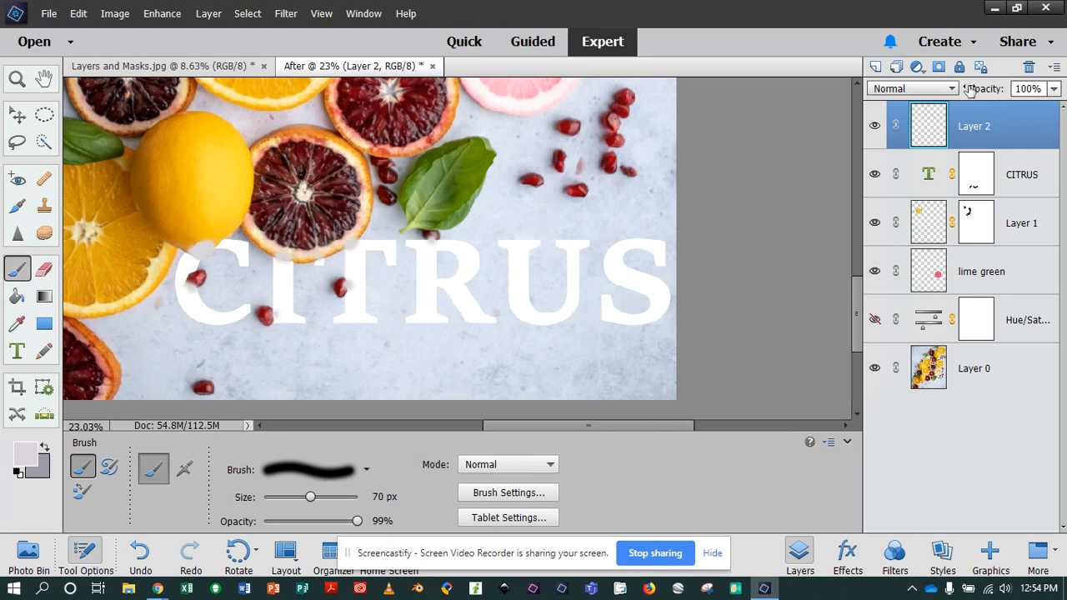
Step: Clip Layer 2 to the CITRUS text layer with a clipping mask, undoing the layer mask added by mistake
{"action": "left_click", "coordinate": [939, 67]}
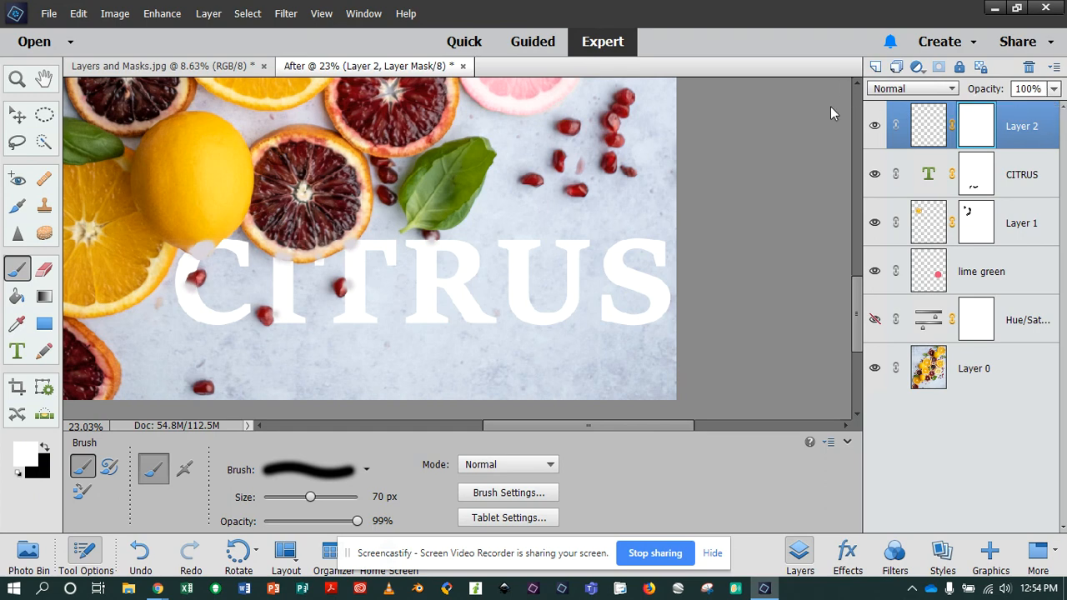
{"action": "left_click", "coordinate": [140, 553]}
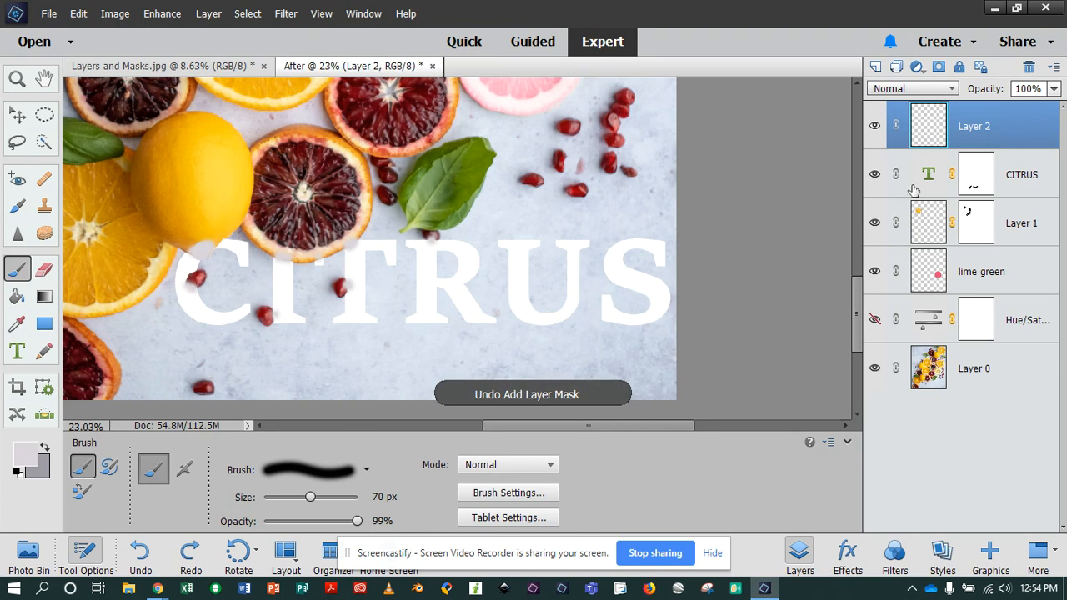
{"action": "right_click", "coordinate": [993, 128]}
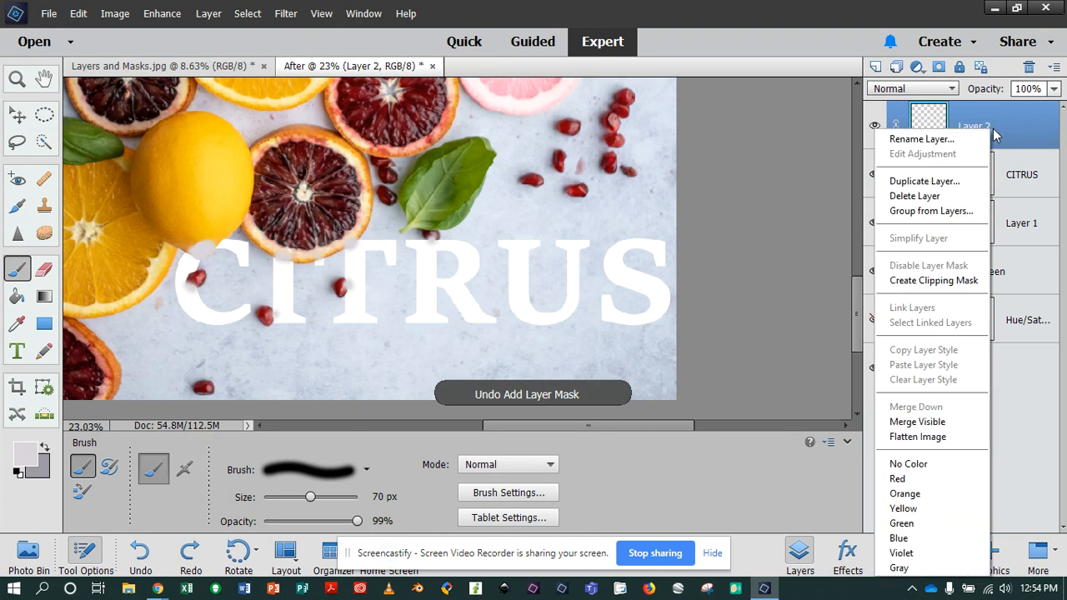
{"action": "left_click", "coordinate": [934, 281]}
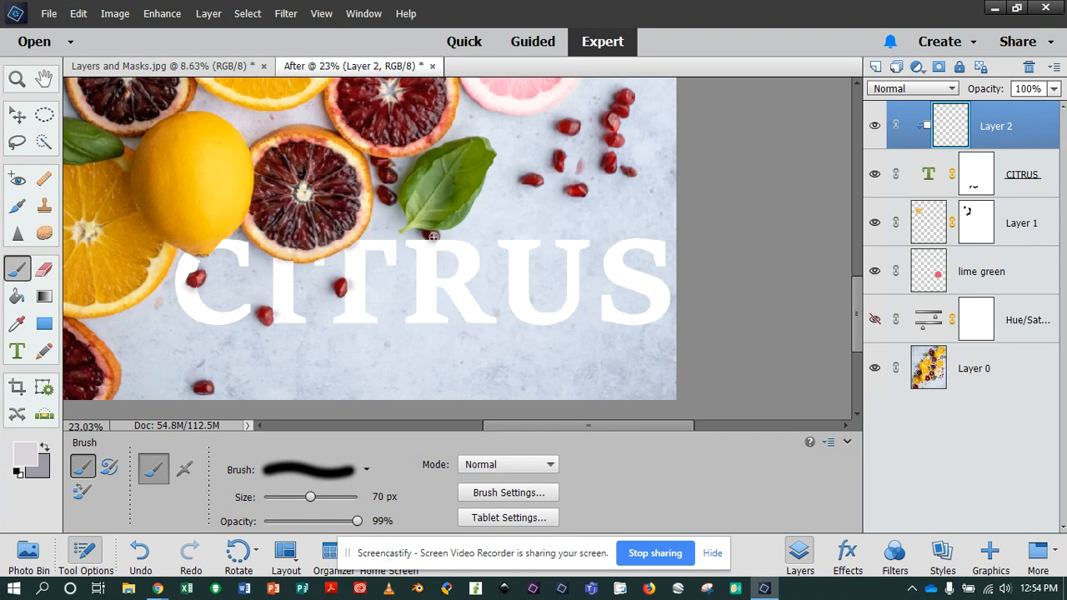
Step: Select the CITRUS layer mask and make black the painting color
{"action": "left_click", "coordinate": [1030, 167]}
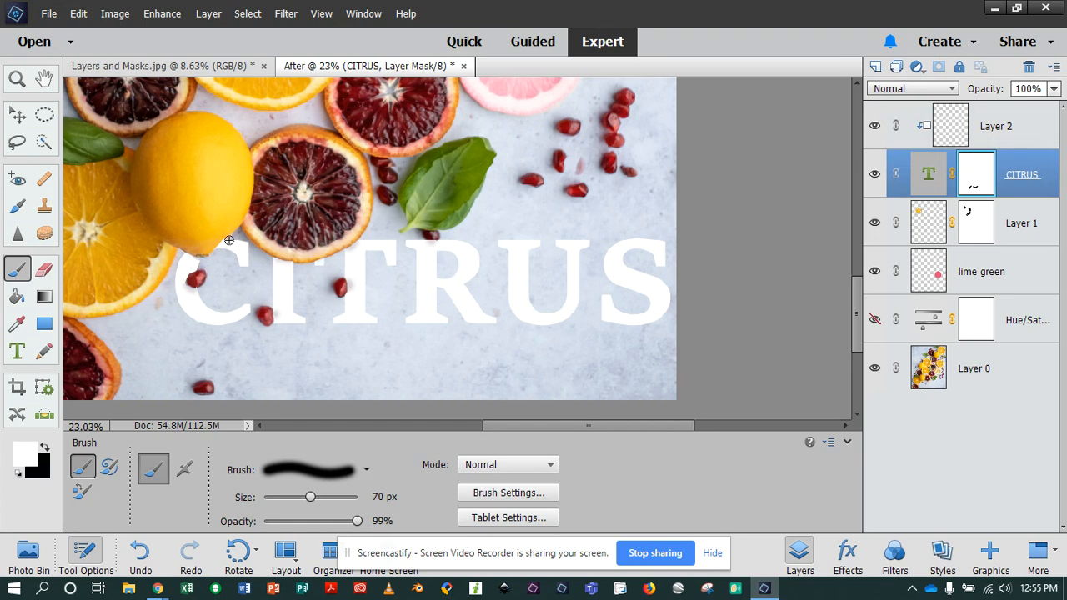
{"action": "left_click", "coordinate": [45, 448]}
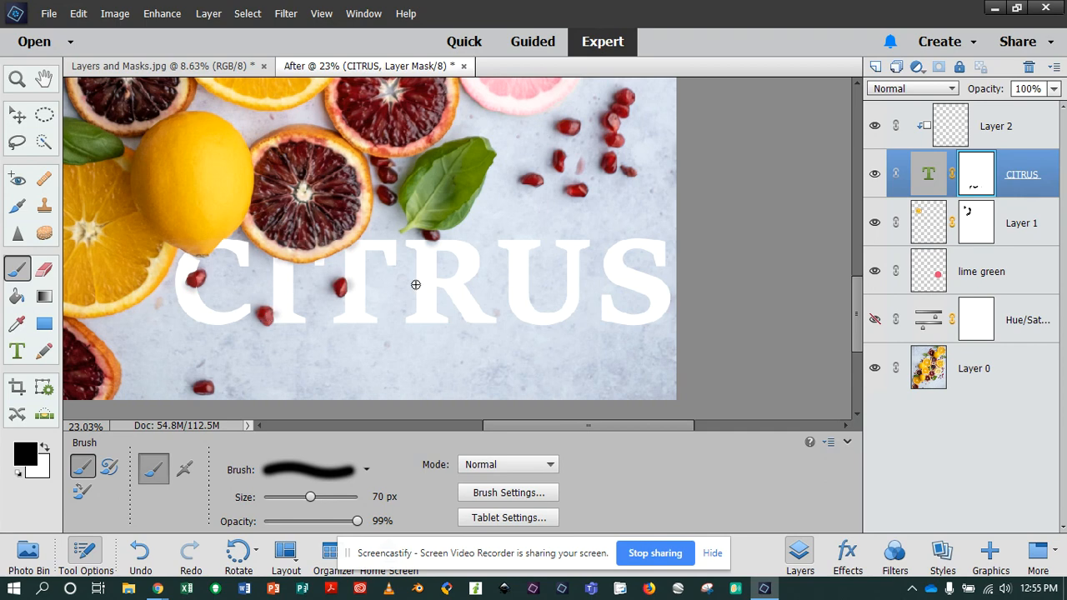
Step: Fit the whole image in view and select the small orange slice, the pink slice and Layer 2 in turn
{"action": "left_click", "coordinate": [17, 116]}
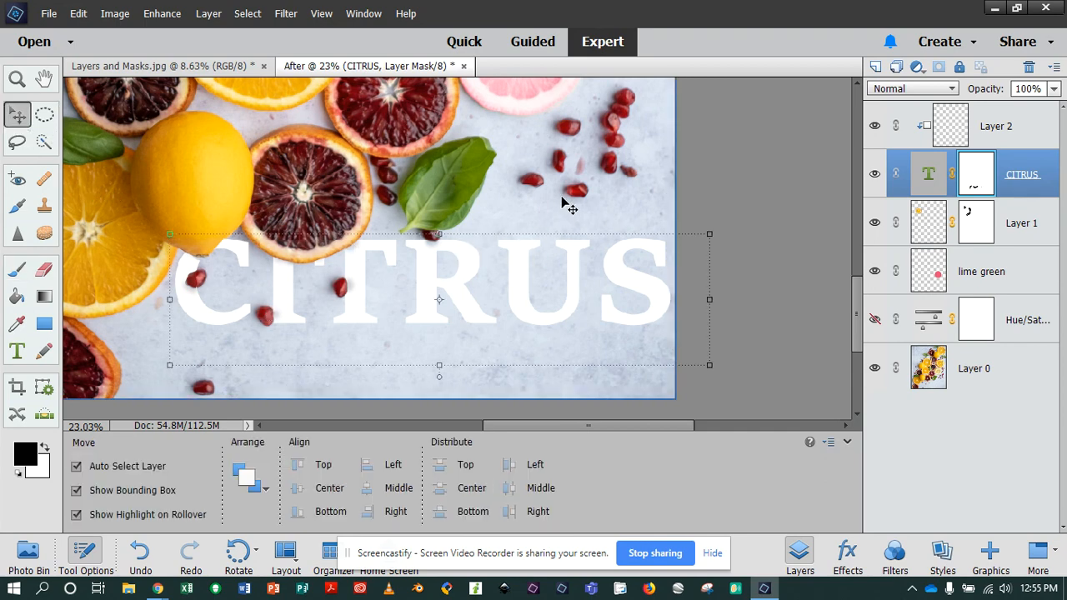
{"action": "key", "text": "ctrl+0"}
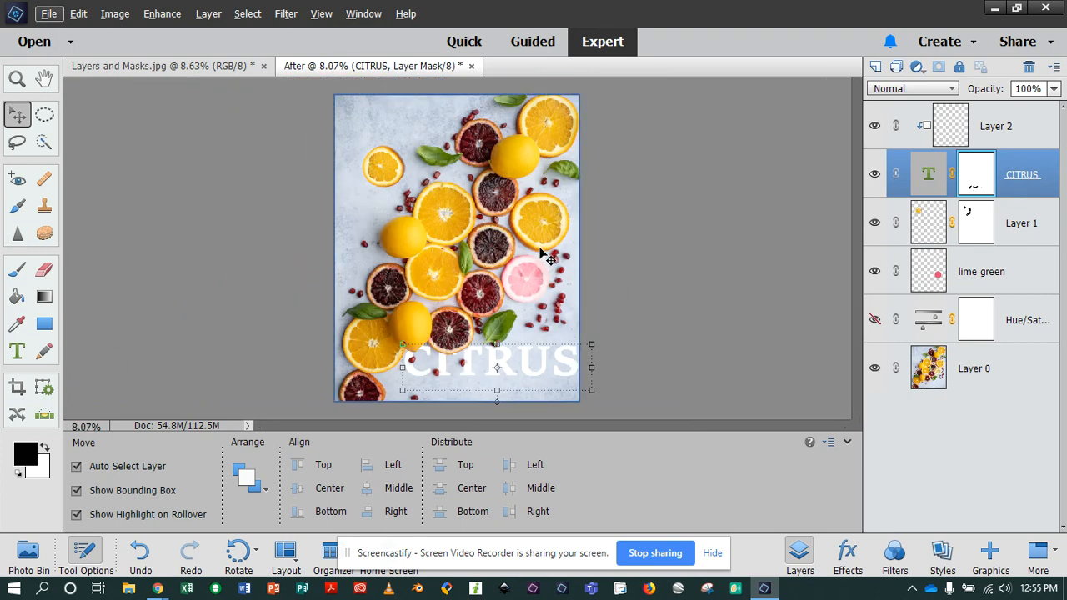
{"action": "left_click", "coordinate": [383, 171]}
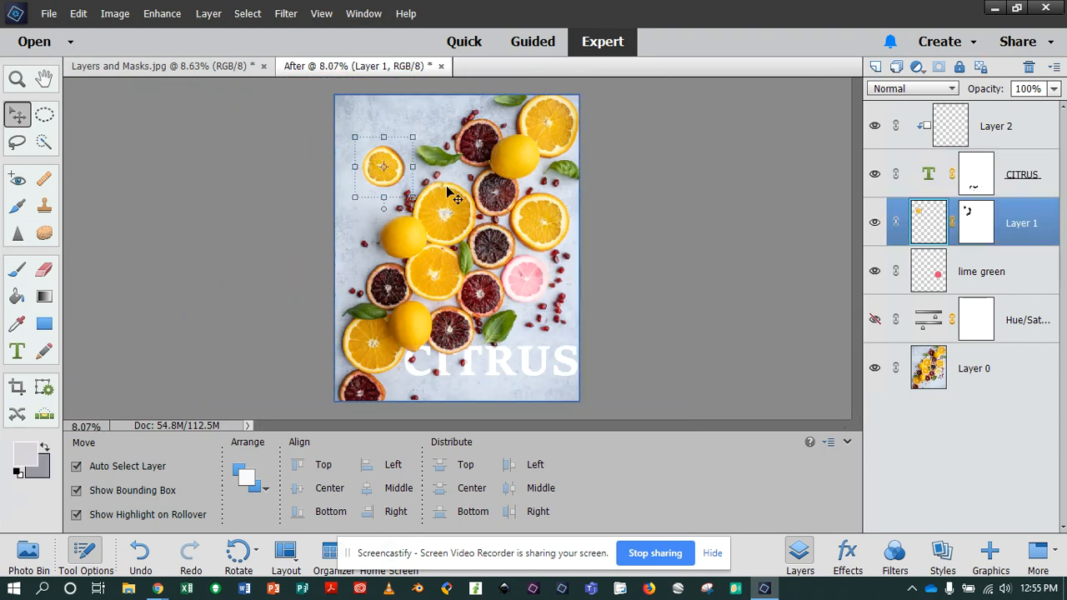
{"action": "left_click", "coordinate": [524, 282]}
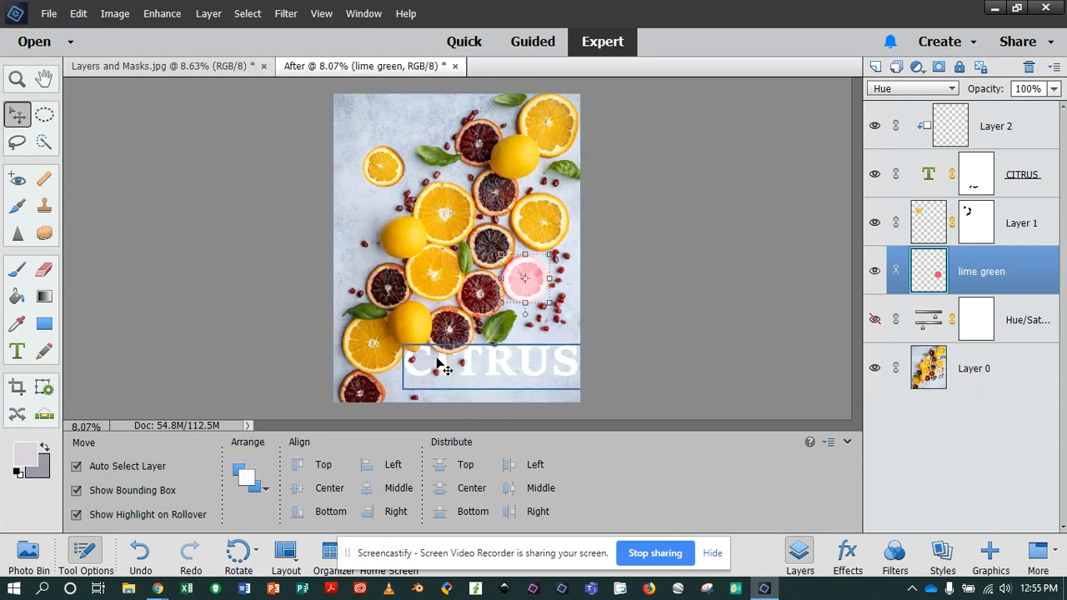
{"action": "left_click", "coordinate": [1004, 137]}
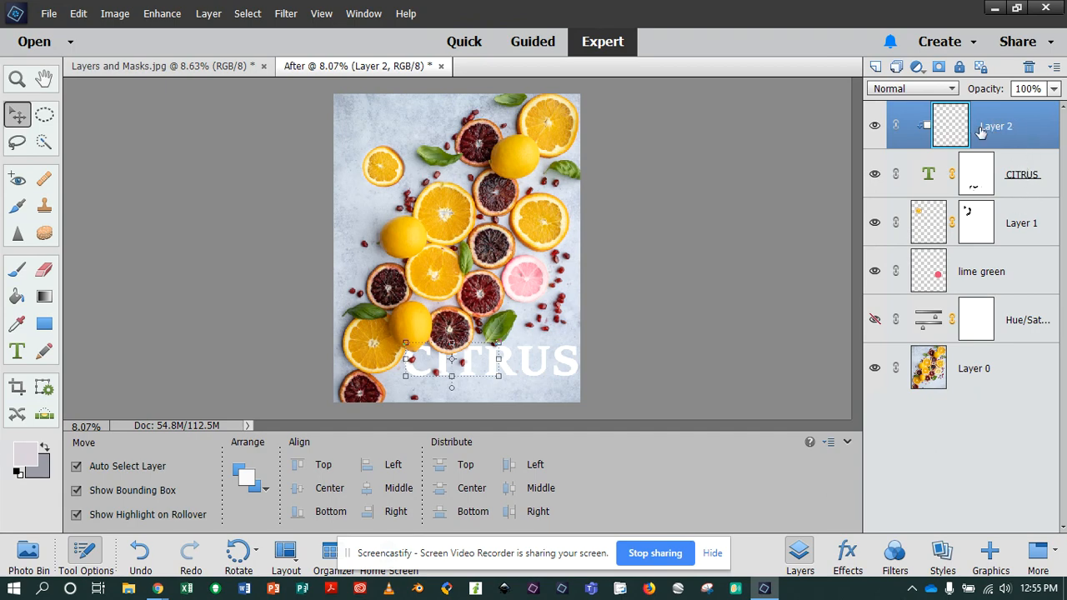
Step: Group Layer 2 together with the CITRUS text layer
{"action": "left_click", "coordinate": [1033, 167]}
{"action": "left_click", "coordinate": [1011, 137], "text": "ctrl"}
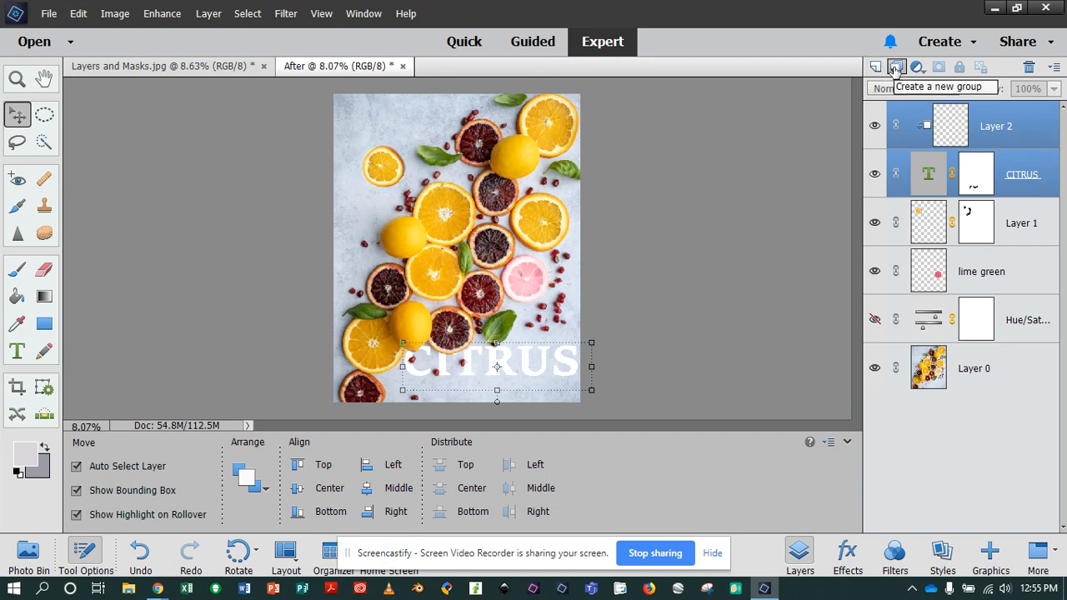
{"action": "right_click", "coordinate": [984, 124]}
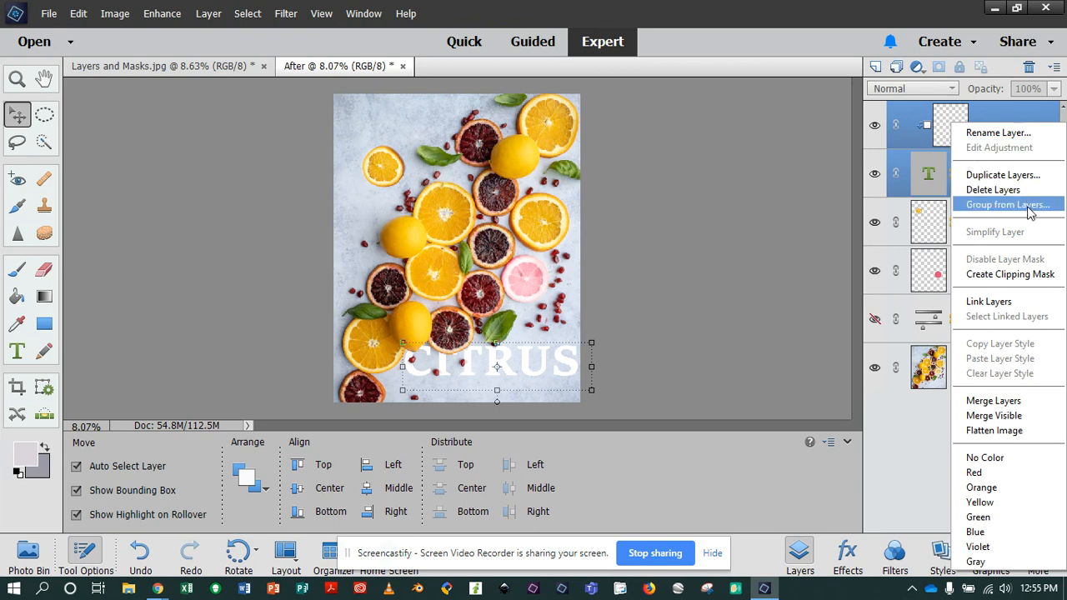
{"action": "left_click", "coordinate": [896, 68]}
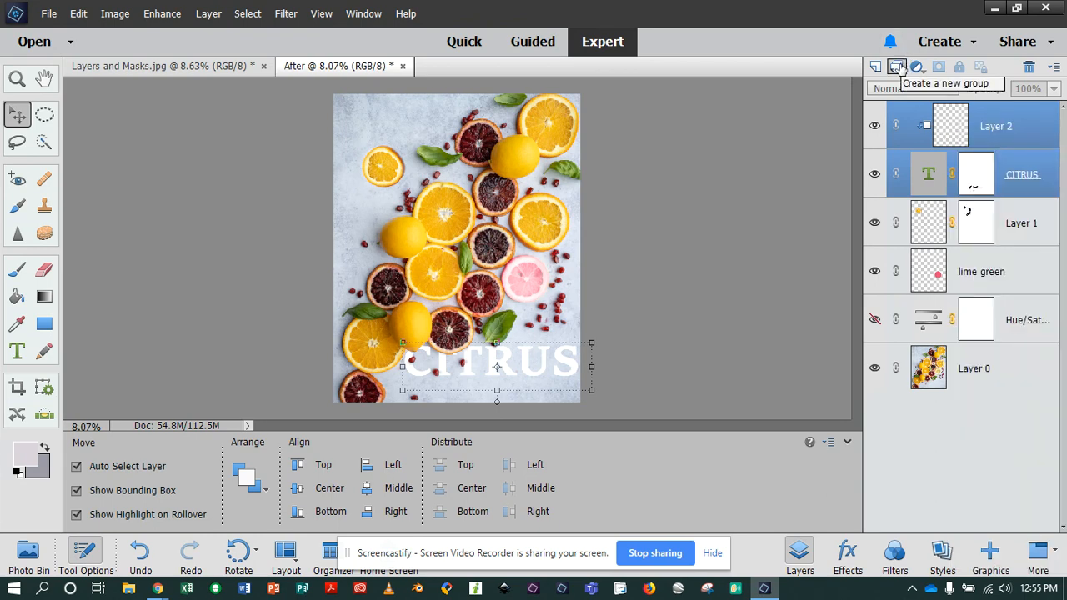
{"action": "left_click", "coordinate": [896, 68]}
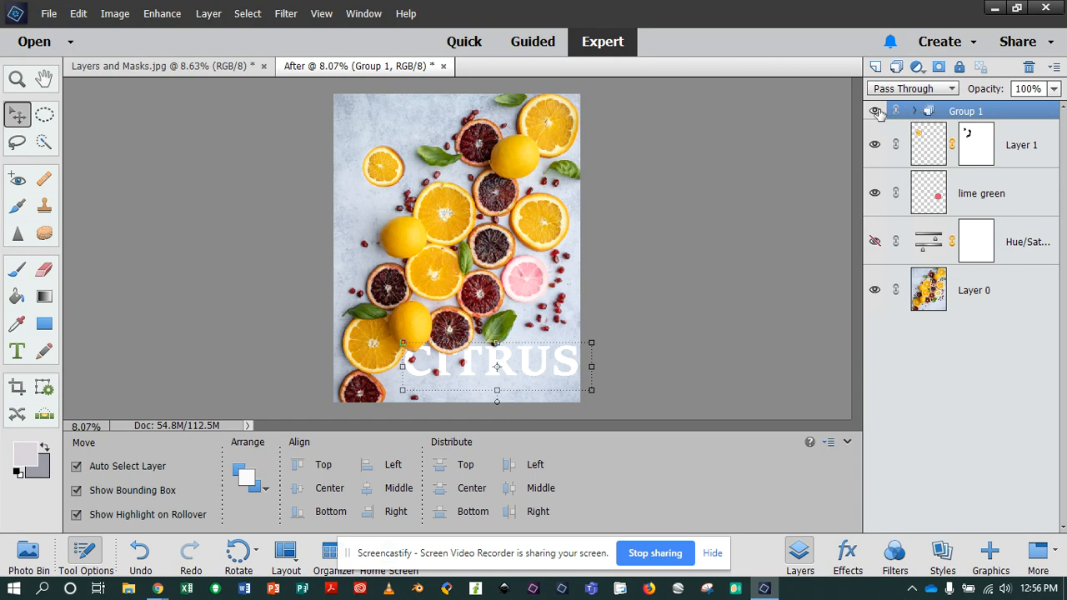
Step: Group Layer 1 together with the lime green layer
{"action": "left_click", "coordinate": [1041, 147]}
{"action": "left_click", "coordinate": [1026, 195], "text": "shift"}
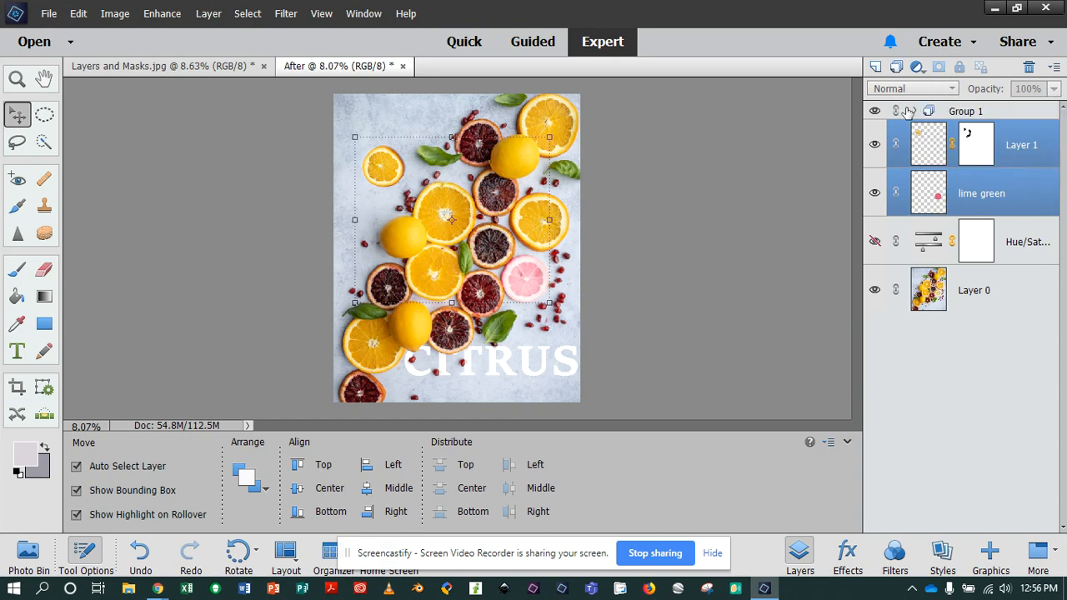
{"action": "left_click", "coordinate": [897, 70]}
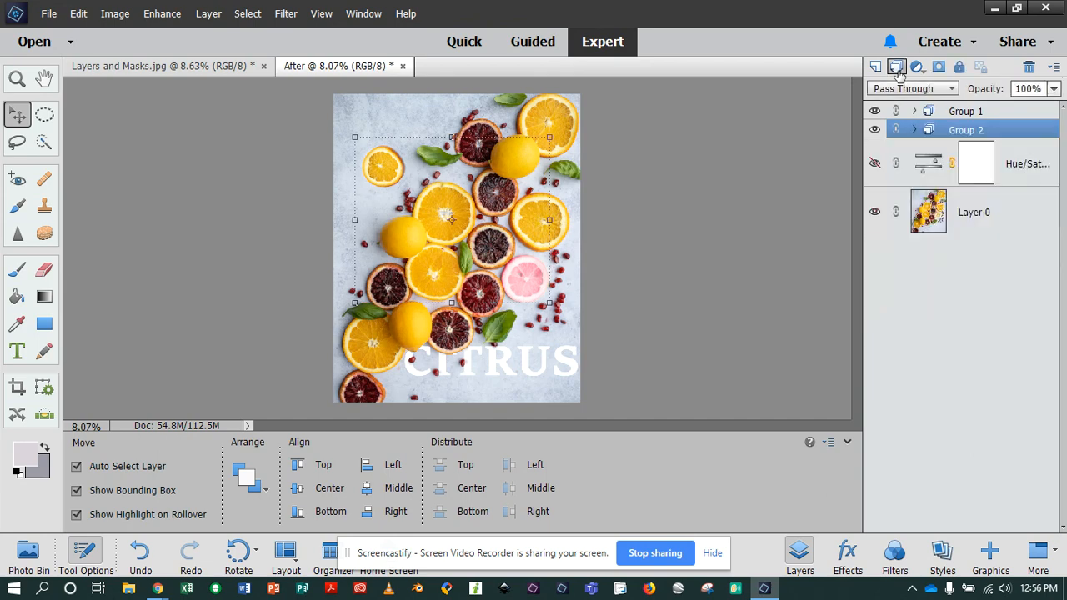
Step: Create a new group above the Hue/Saturation adjustment layer and hide that group
{"action": "left_click", "coordinate": [1011, 166]}
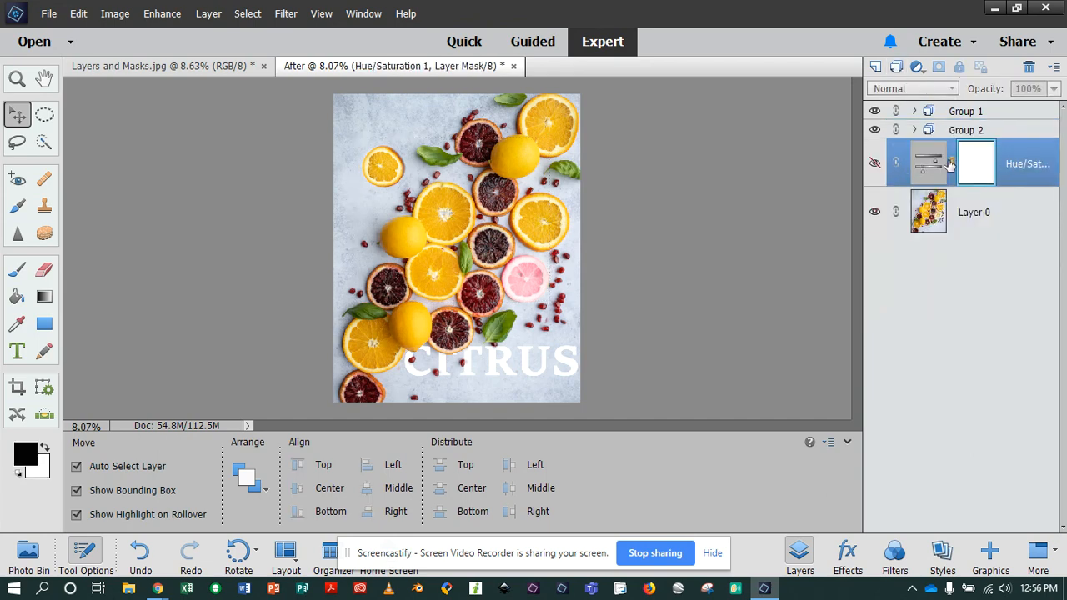
{"action": "left_click", "coordinate": [896, 68]}
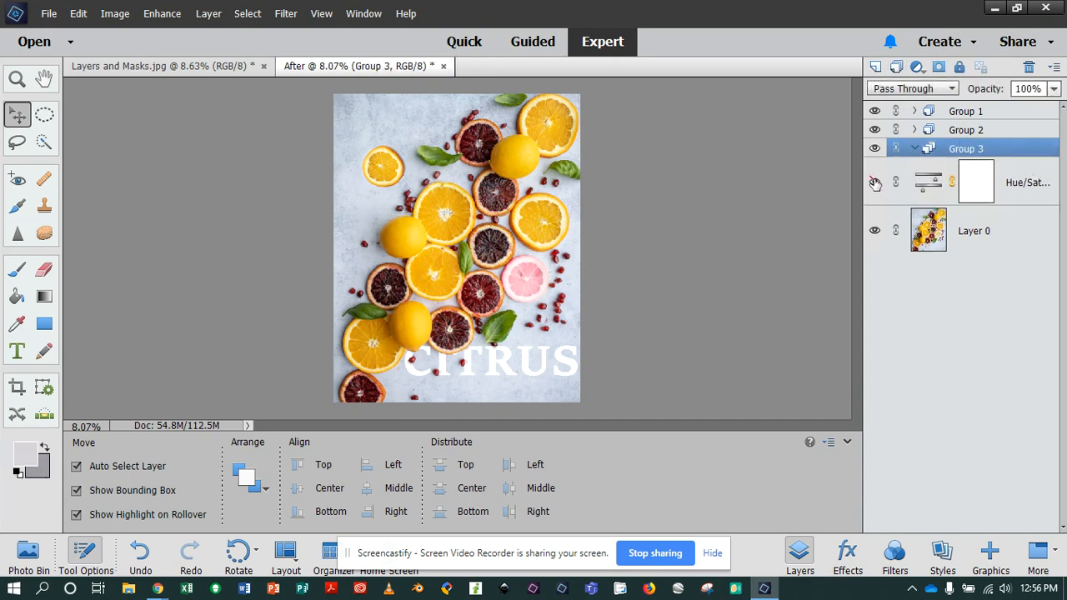
{"action": "left_click", "coordinate": [874, 148]}
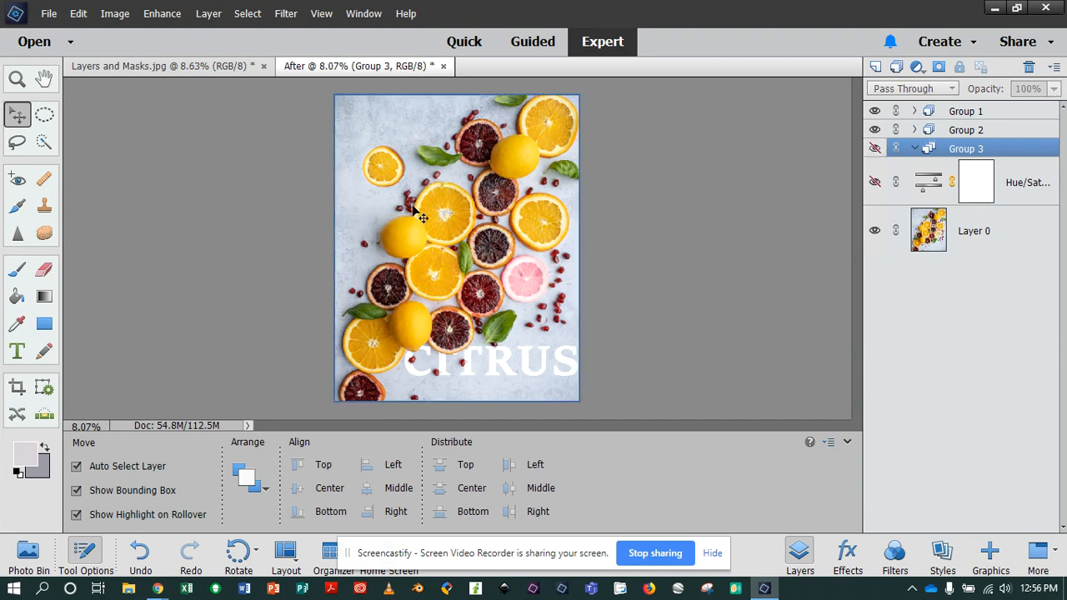
Step: Expand the text group and the fruit slice group to view the layers inside them
{"action": "left_click", "coordinate": [914, 130]}
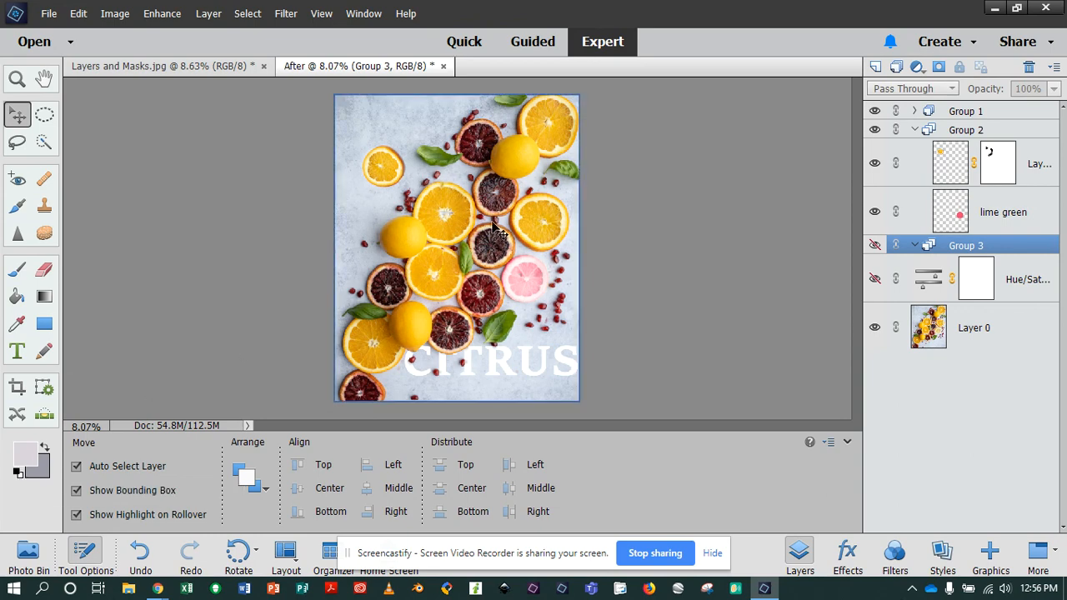
{"action": "left_click", "coordinate": [914, 112]}
{"action": "left_click", "coordinate": [914, 226]}
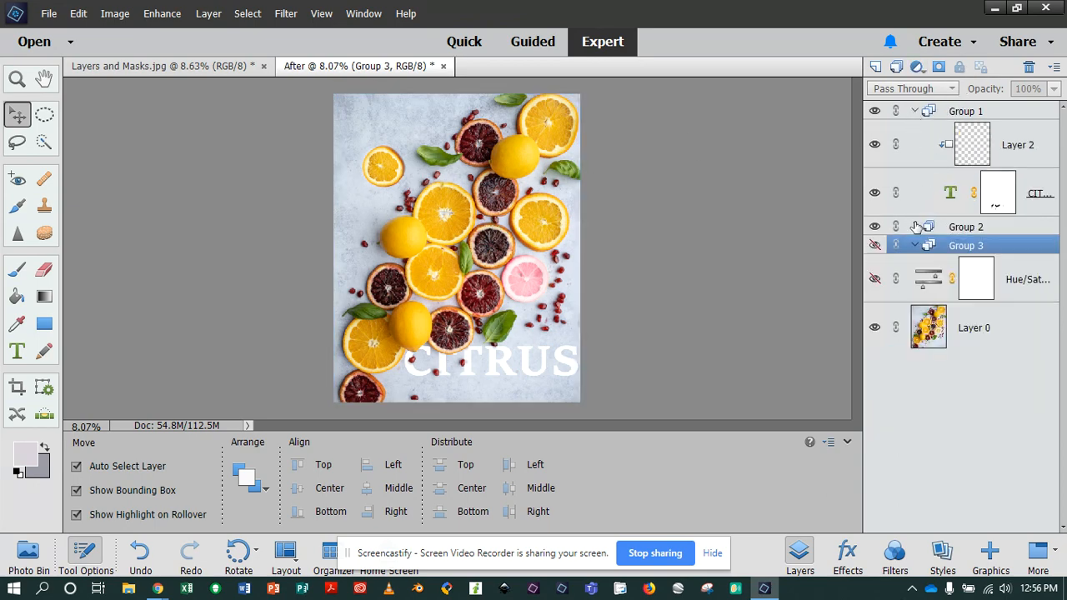
{"action": "left_click", "coordinate": [914, 226]}
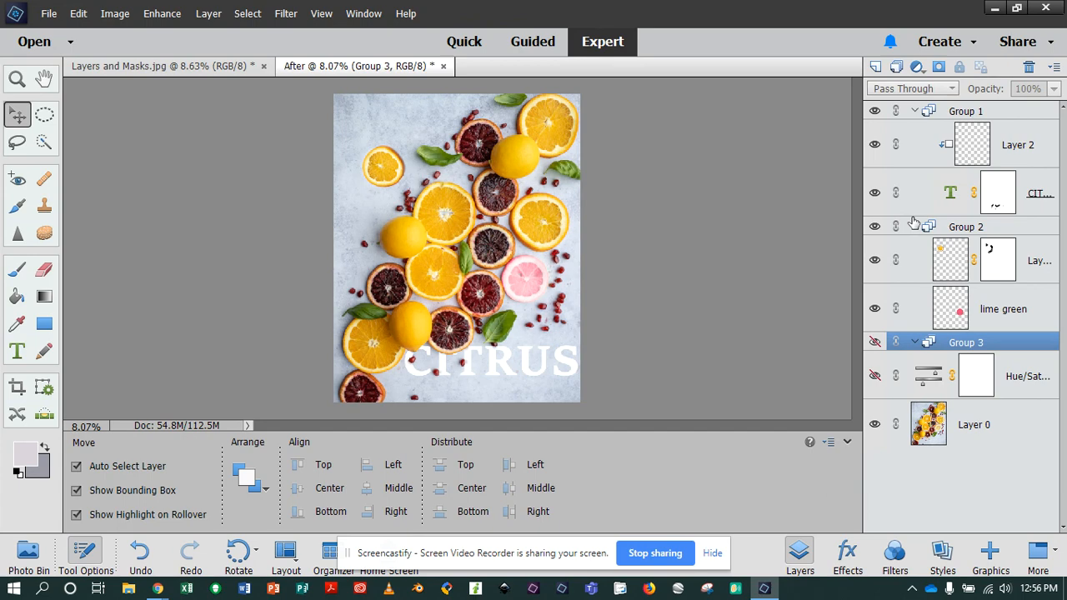